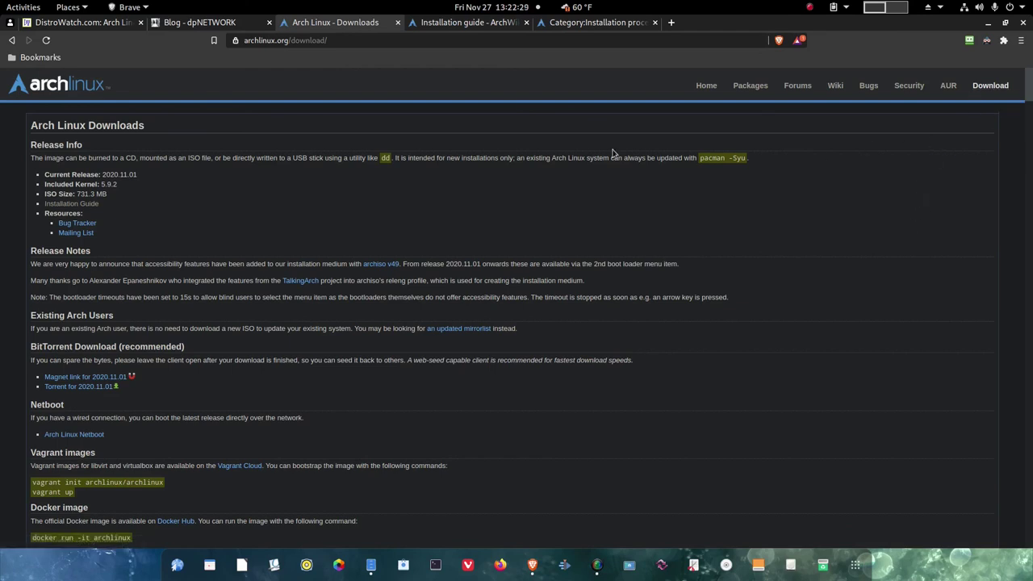
Go from the Arch Linux home page to its downloads and open the first arizona.edu mirror listed under United States
click(707, 86)
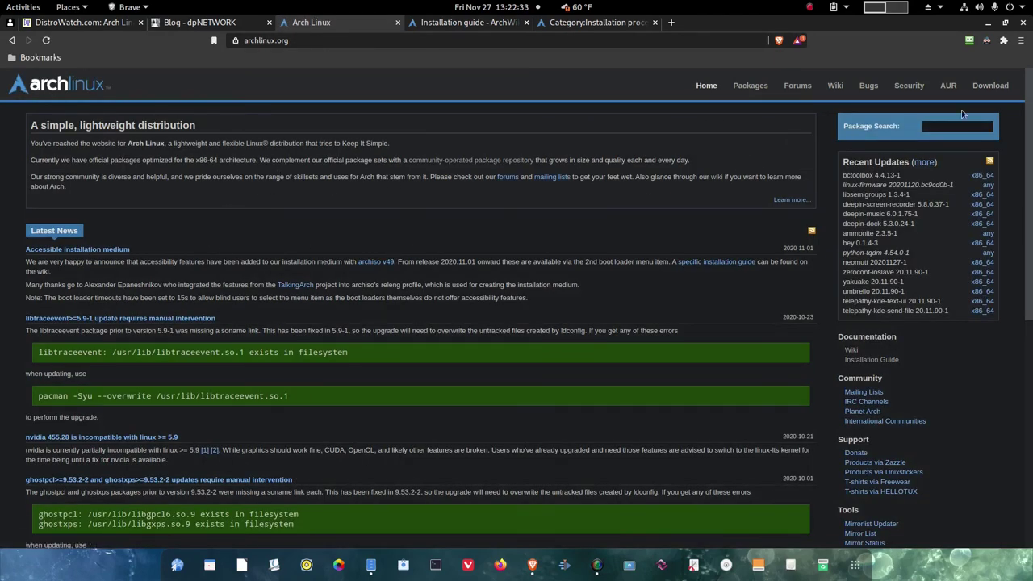
click(996, 89)
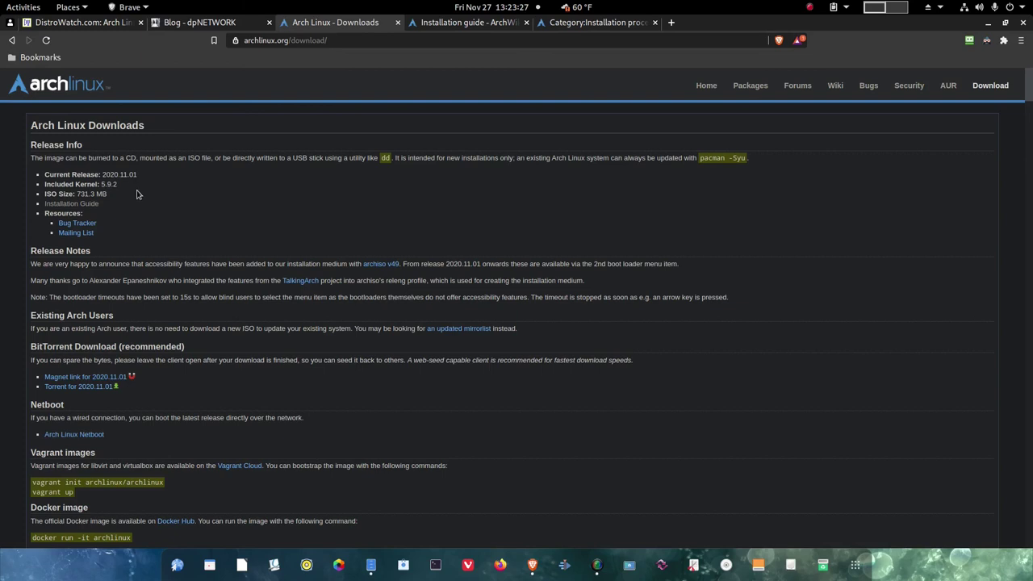
scroll(137, 194, down, 5)
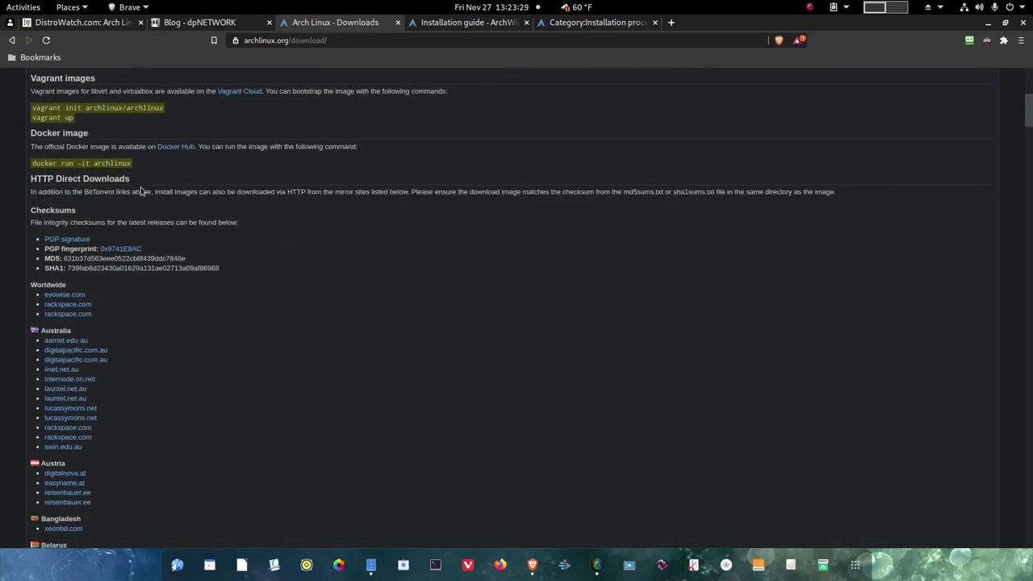
scroll(141, 191, down, 7)
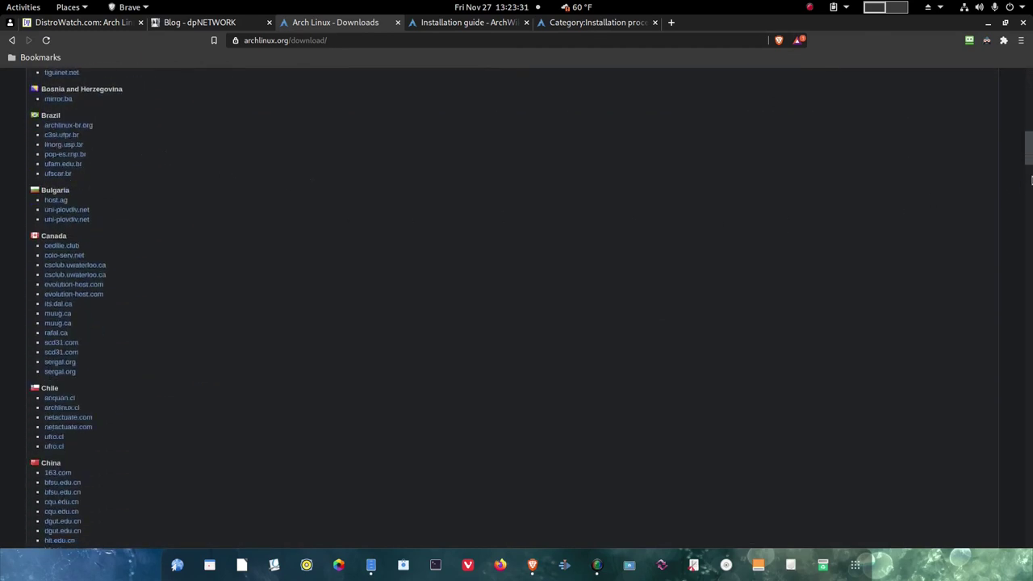
drag(1030, 155, 1030, 496)
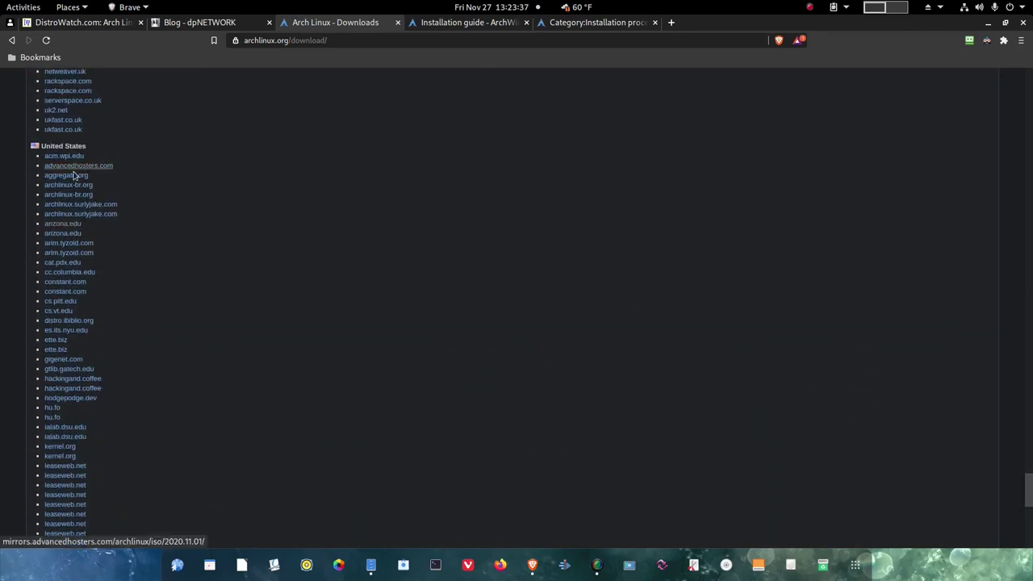
click(71, 226)
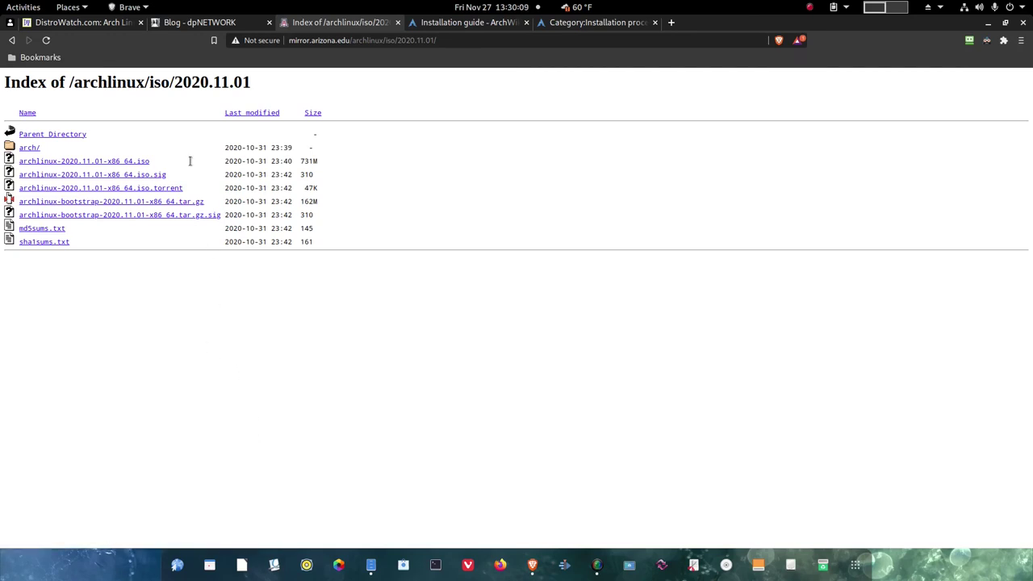
Review the DistroWatch page on Arch Linux and read the dpNETWORK article "Installing Arch Linux From Scratch" down to its embedded video
click(81, 22)
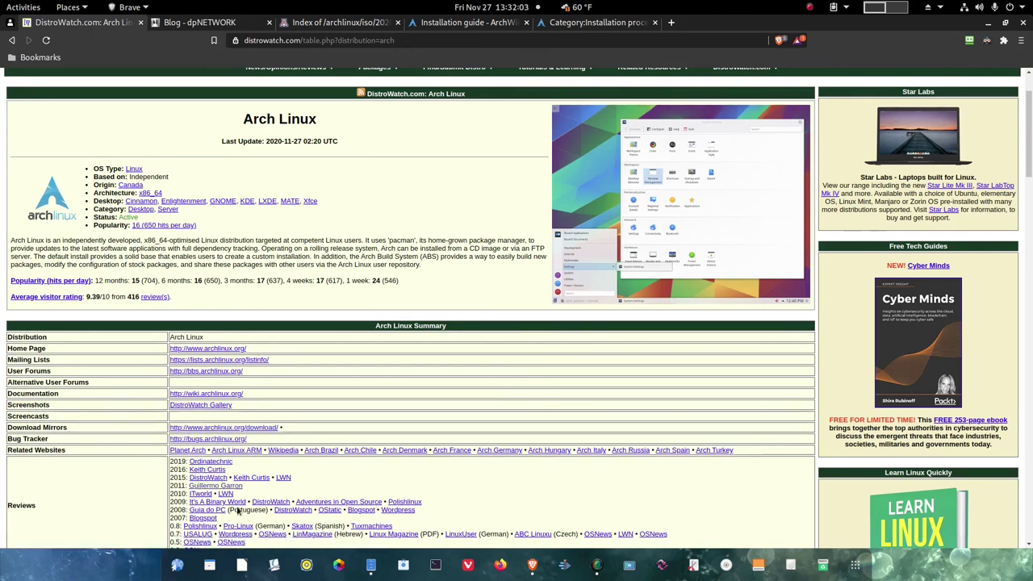
scroll(247, 507, down, 1)
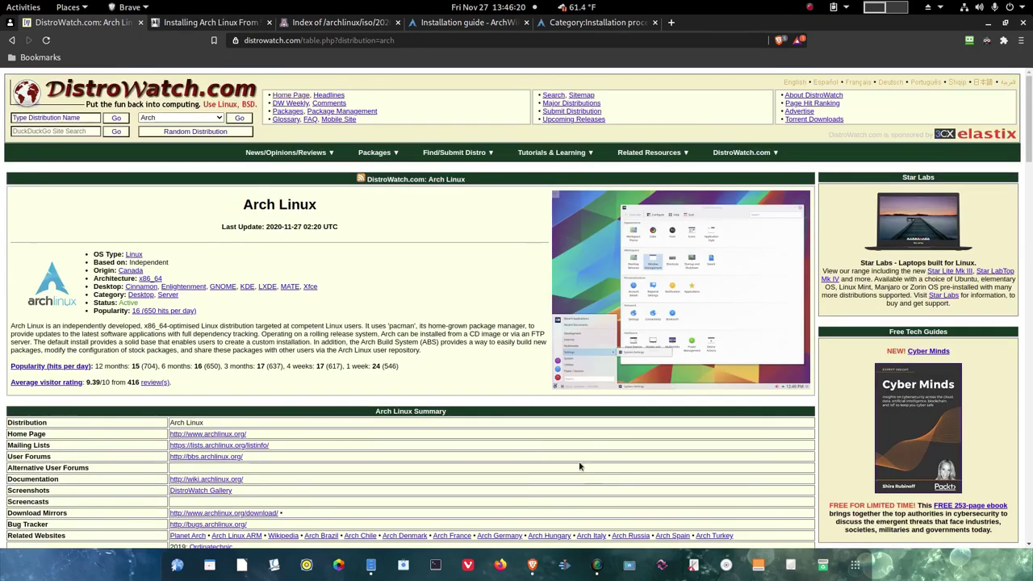
click(193, 23)
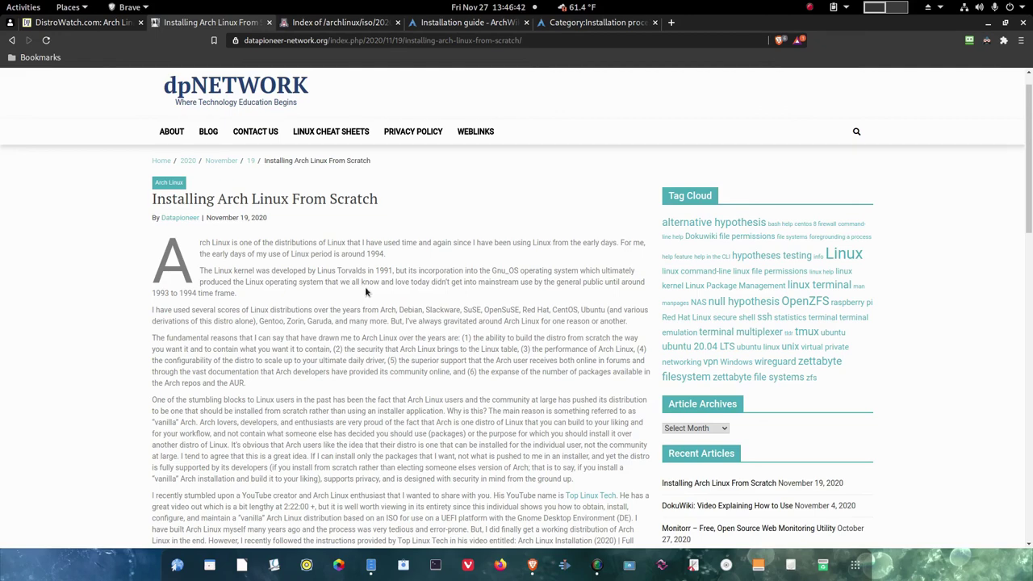
scroll(364, 287, down, 3)
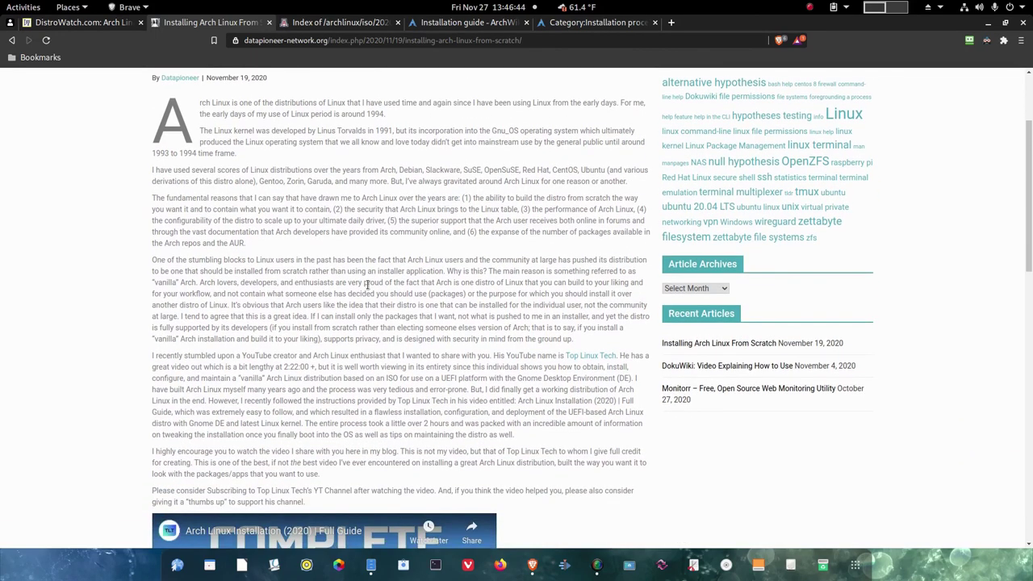
scroll(367, 285, down, 3)
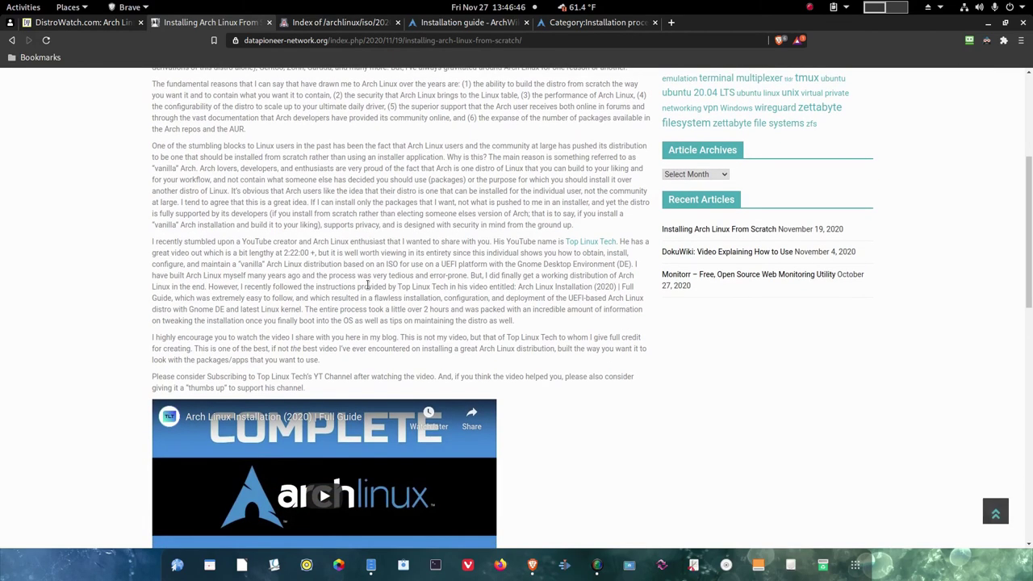
scroll(368, 285, down, 3)
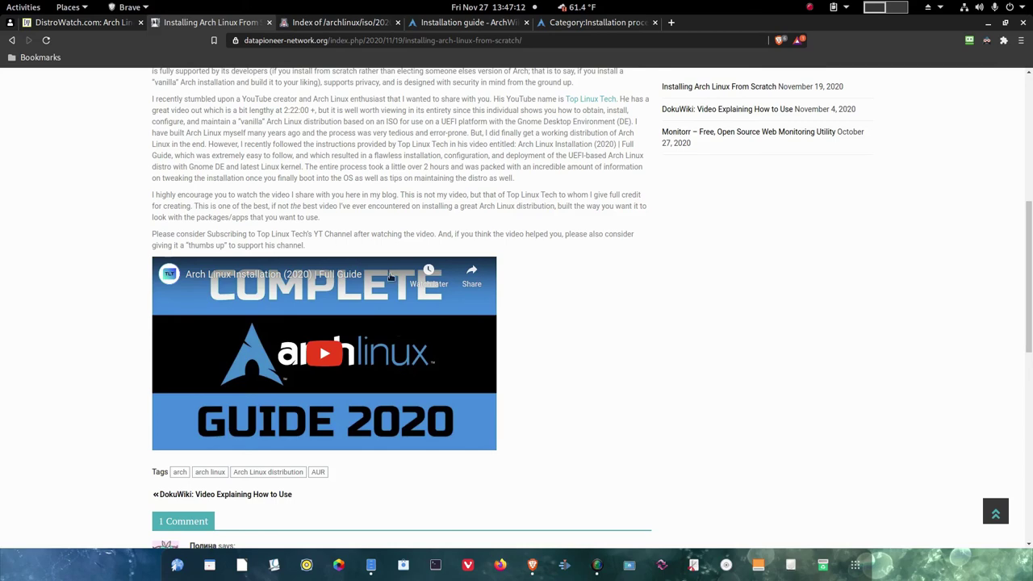
Examine the introduction and table of contents of the ArchWiki Installation guide, from Pre-installation to Post-installation
click(342, 23)
click(418, 24)
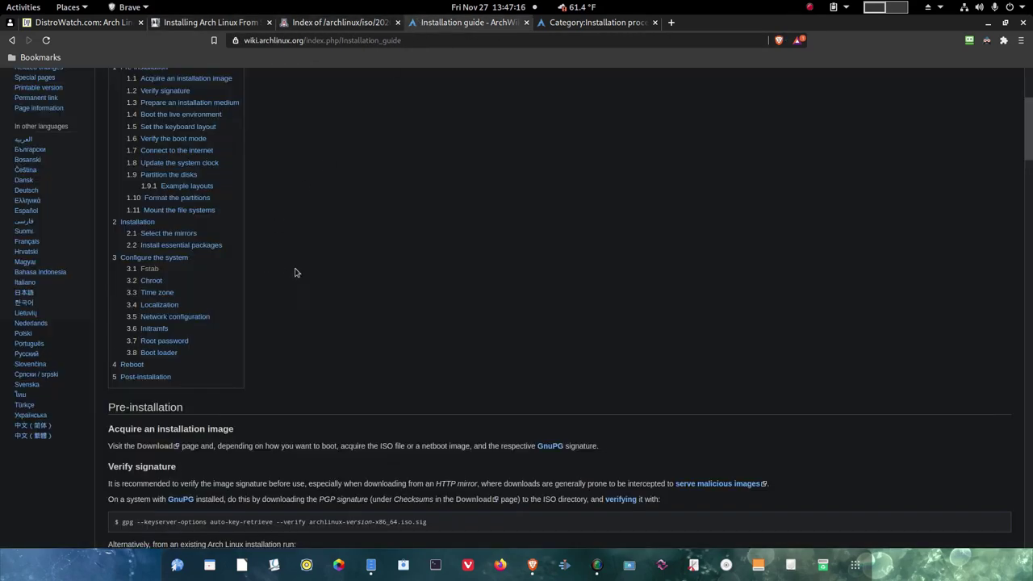
scroll(318, 261, up, 4)
scroll(318, 261, up, 2)
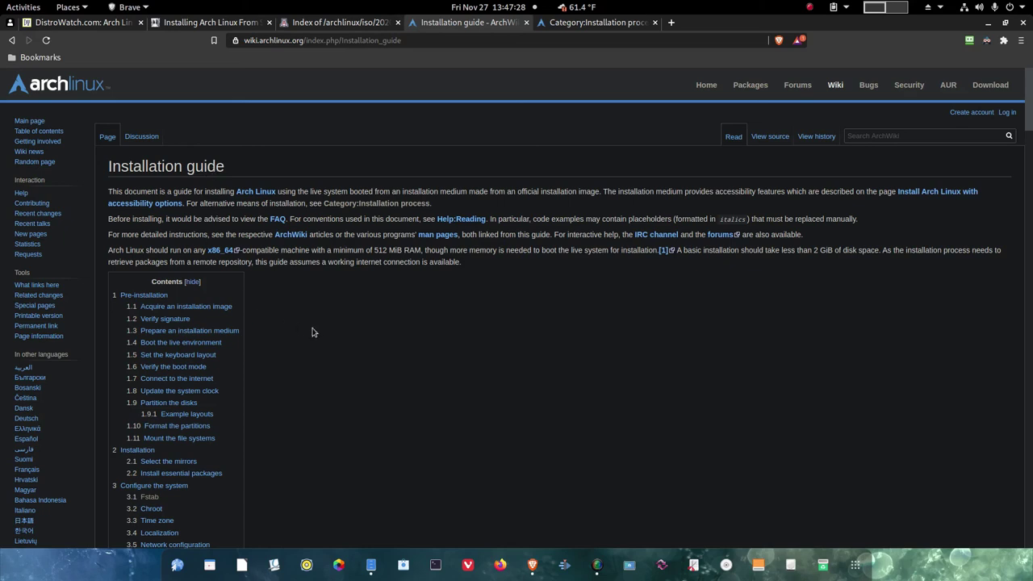
scroll(315, 332, down, 3)
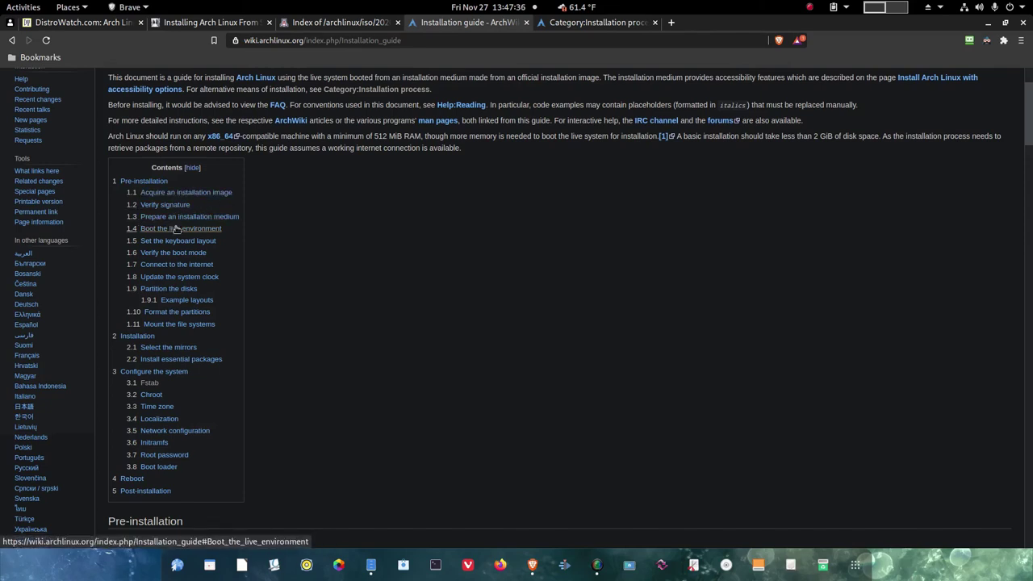
scroll(307, 258, down, 1)
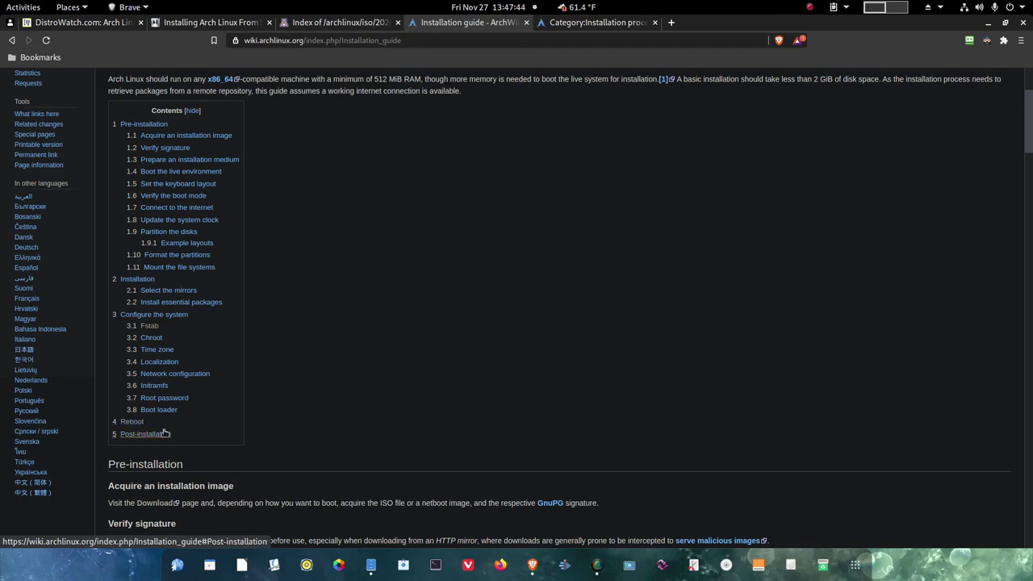
scroll(373, 410, up, 1)
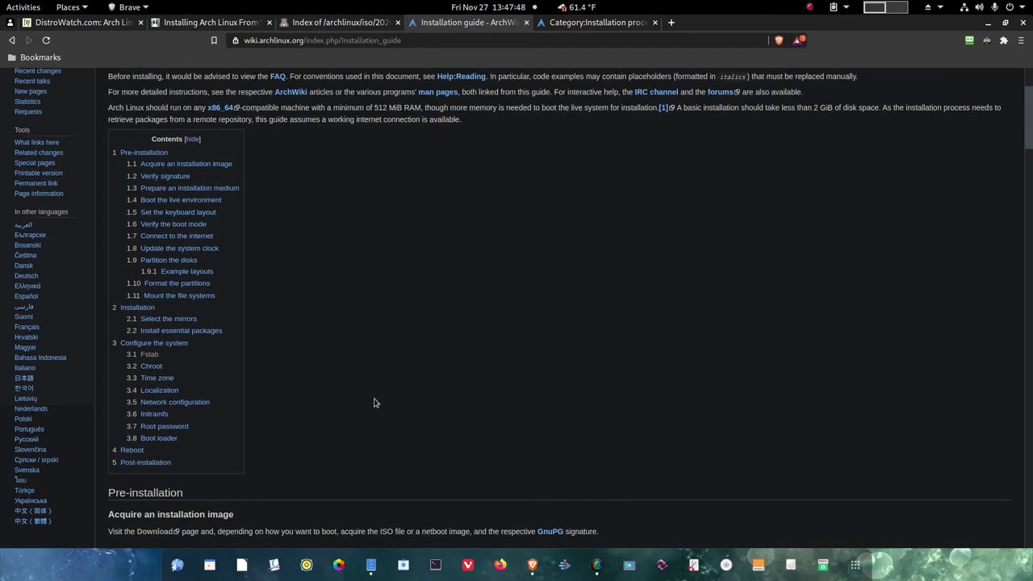
Revisit the dpNETWORK article and the start of the ArchWiki Installation guide, and bring up the Category:Installation process page
click(217, 21)
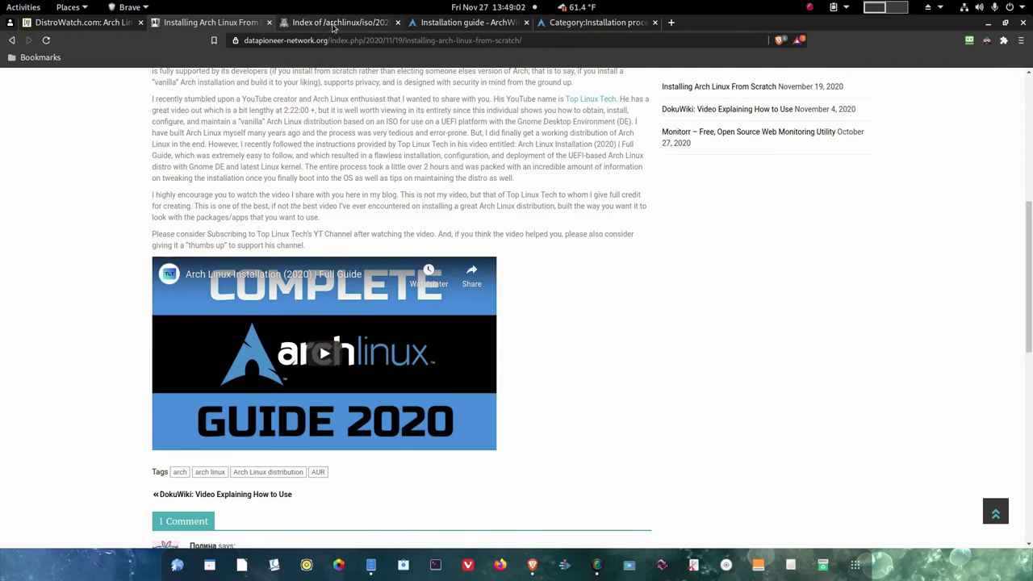
click(333, 26)
click(443, 24)
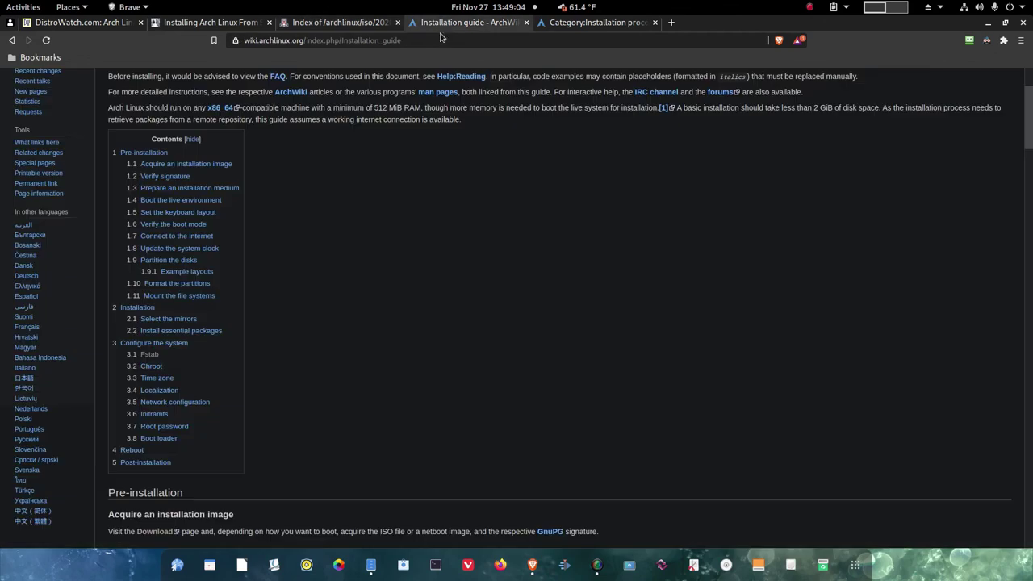
scroll(530, 255, up, 2)
scroll(533, 254, up, 1)
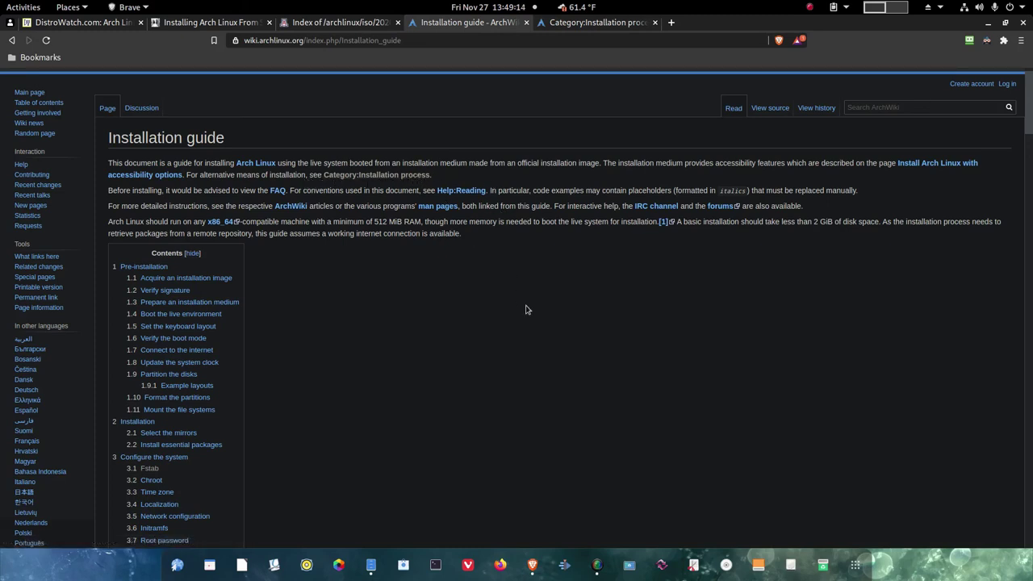
scroll(525, 311, up, 1)
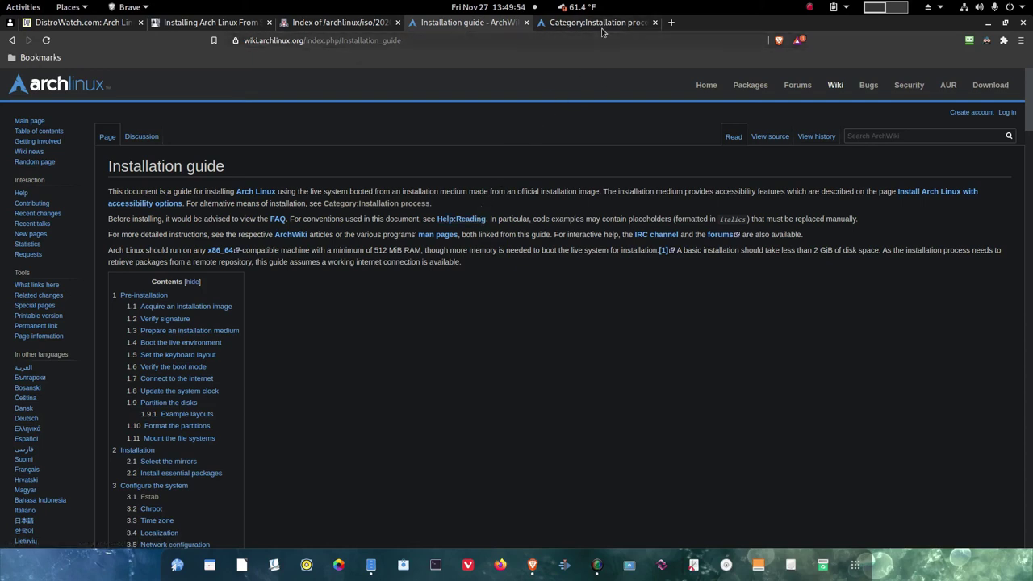
click(604, 28)
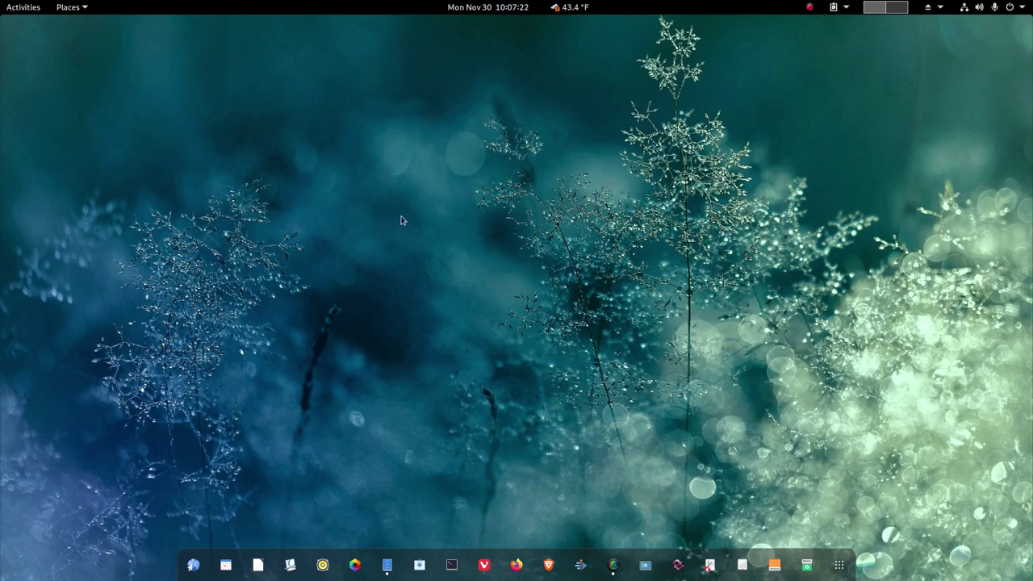
Browse the available desktop wallpapers in the Background settings and close the settings without choosing another one
right_click(478, 219)
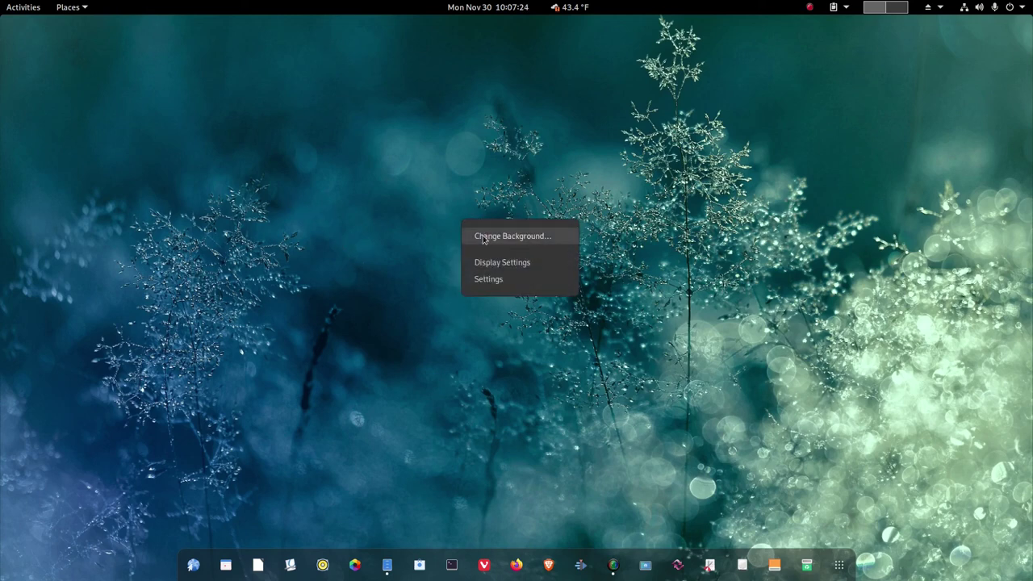
click(483, 237)
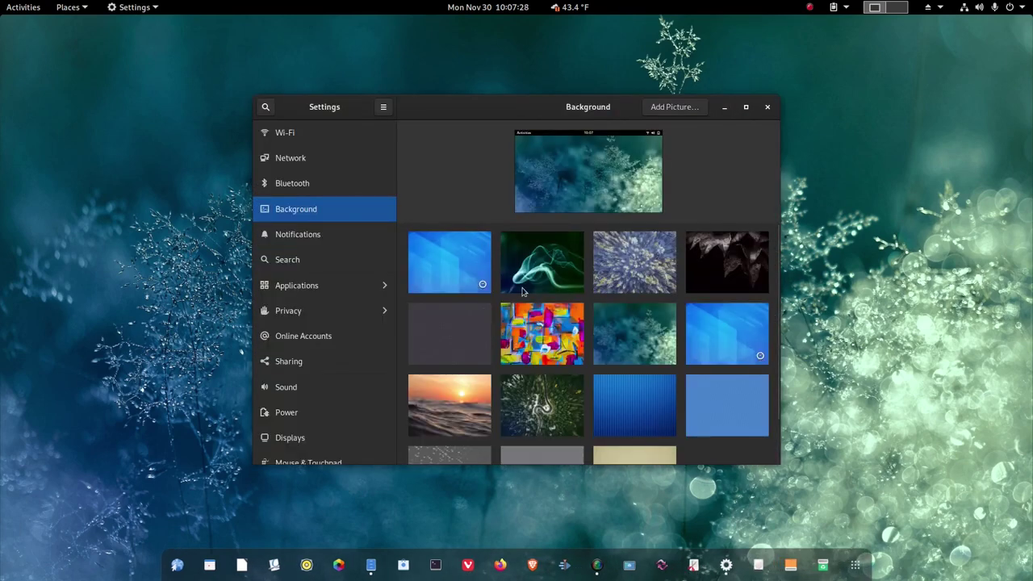
scroll(521, 291, down, 1)
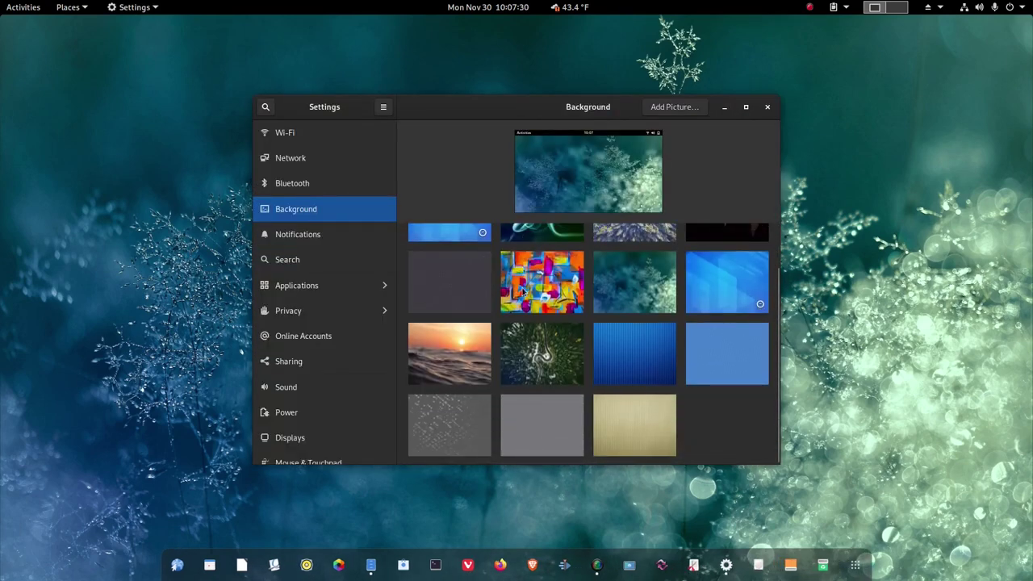
scroll(521, 292, up, 1)
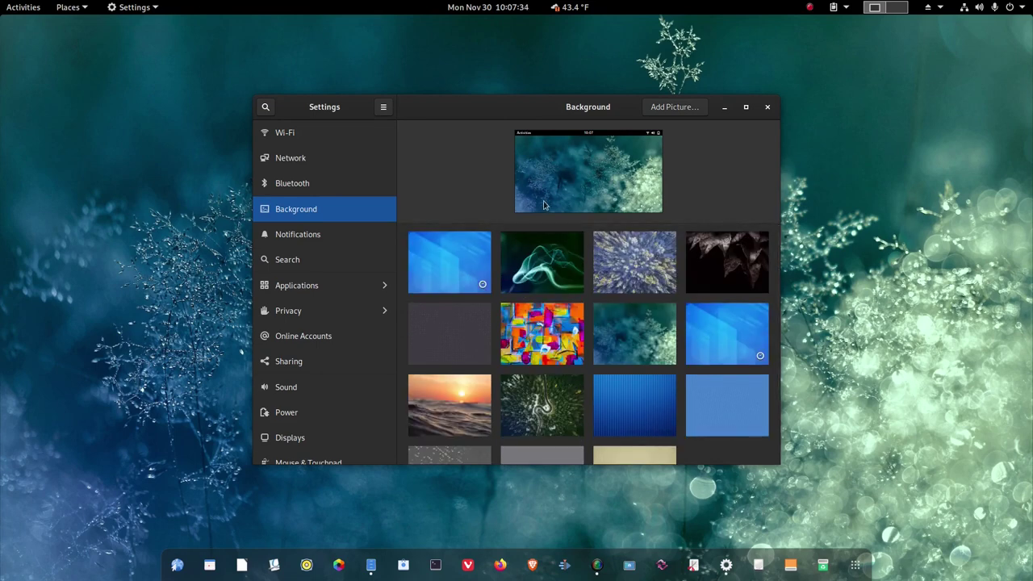
scroll(521, 301, down, 1)
scroll(521, 301, up, 1)
scroll(521, 301, down, 1)
scroll(521, 301, up, 1)
scroll(520, 301, down, 1)
scroll(520, 301, up, 1)
click(769, 107)
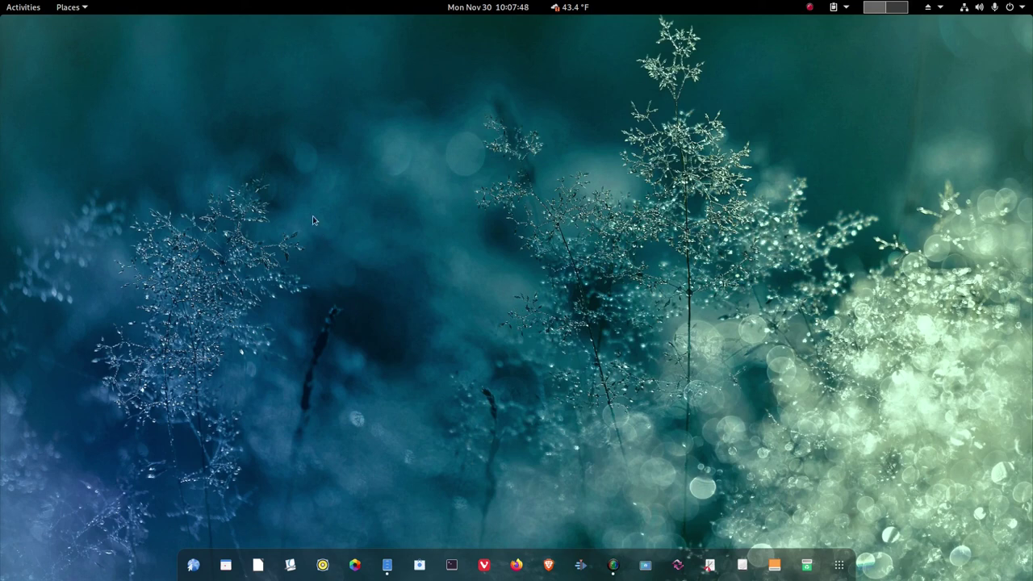
View the open windows in the Activities overview and return to the desktop
click(35, 10)
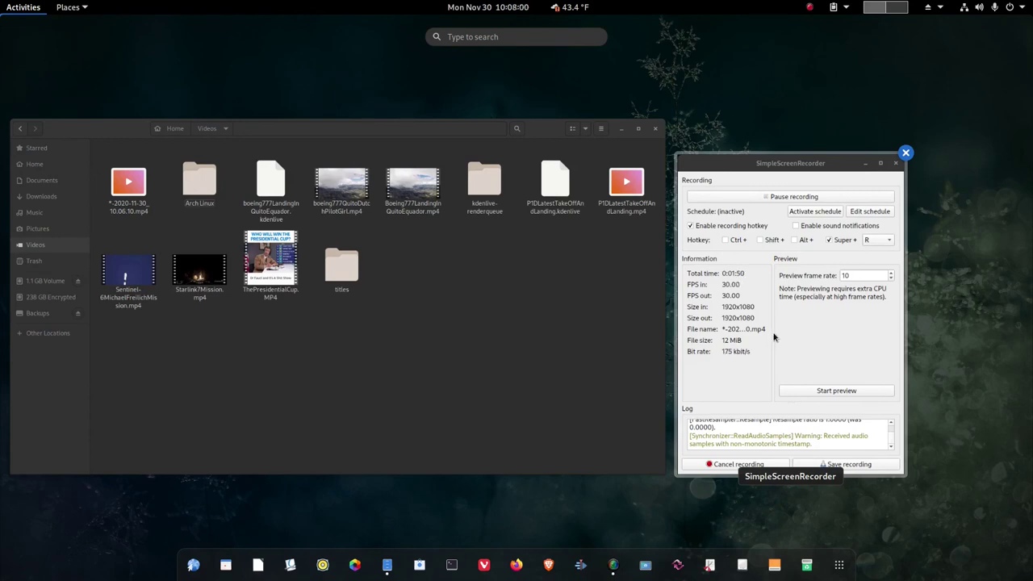
click(650, 282)
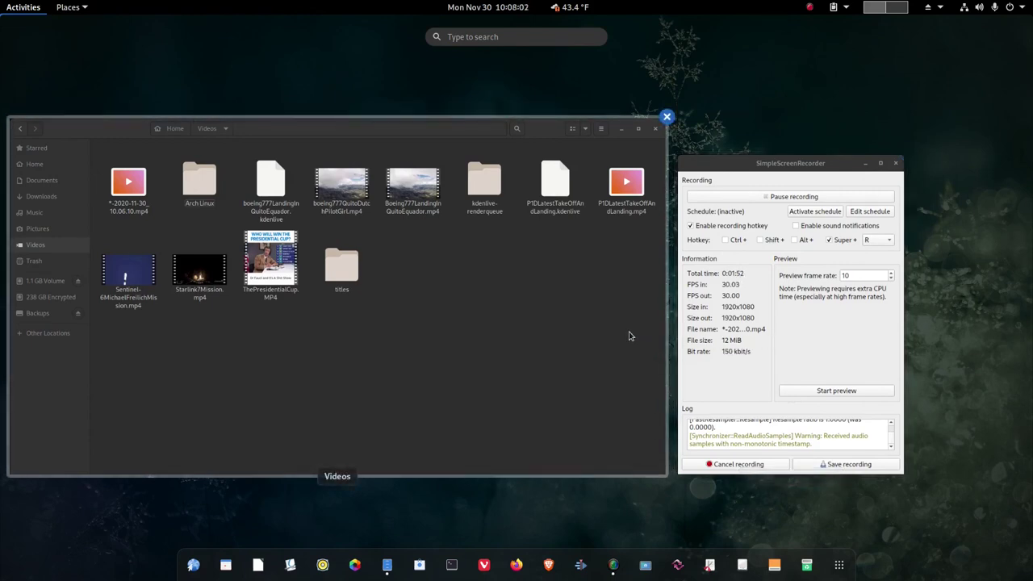
click(21, 8)
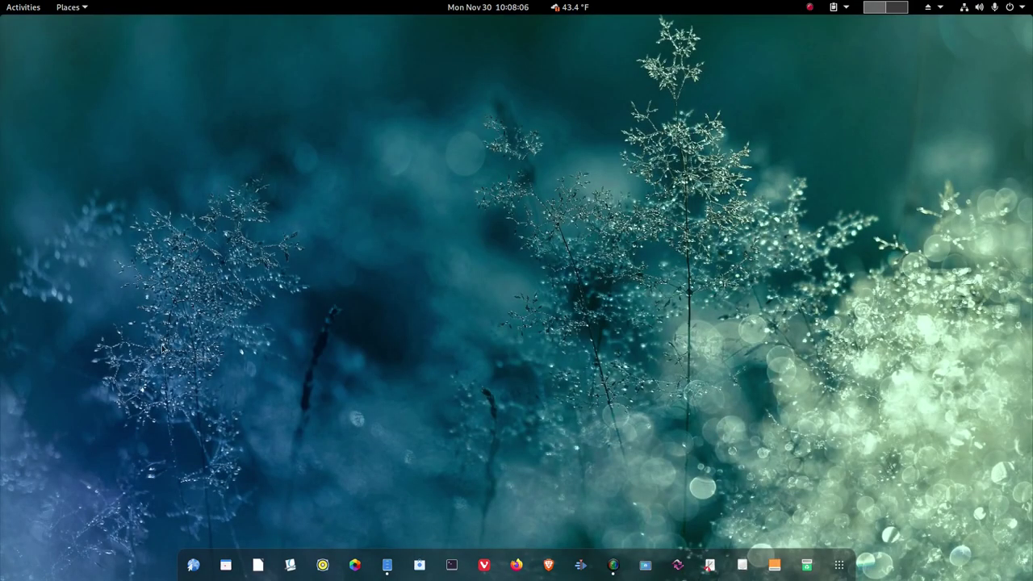
View the contents of the Pictures folder in the file manager and close its window
click(68, 8)
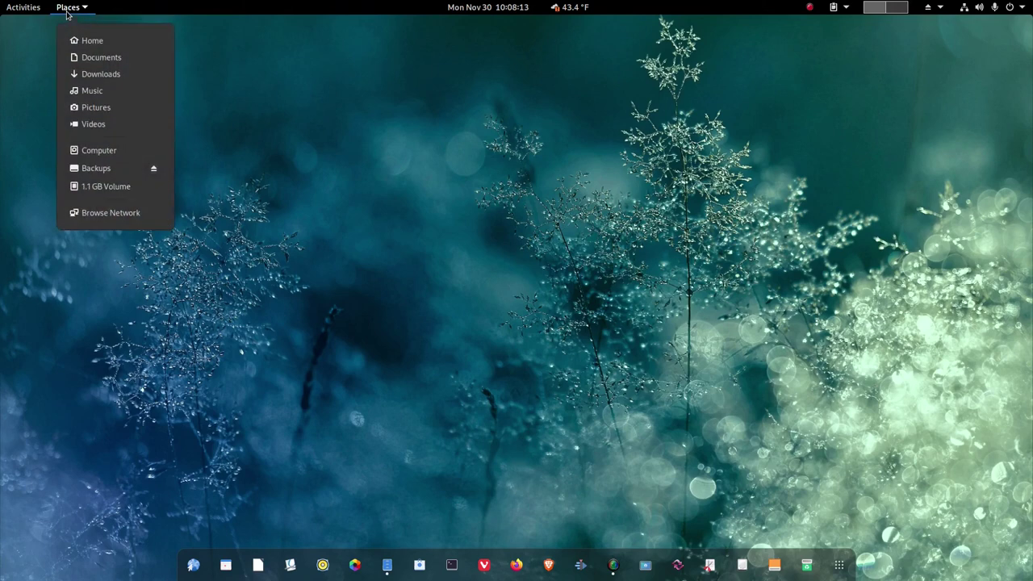
click(80, 104)
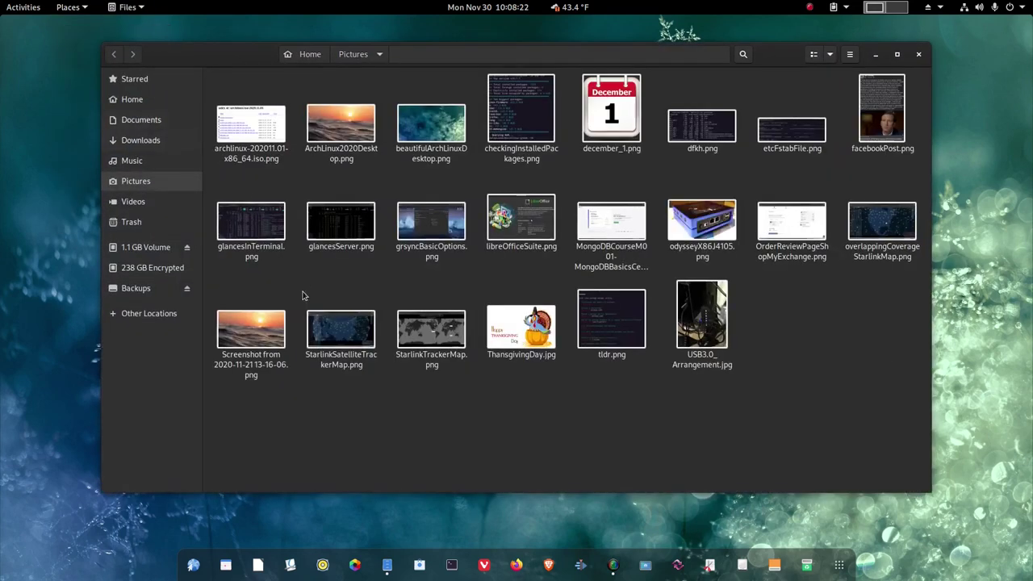
click(917, 55)
View the root file system folders under the Computer location and close the file manager window
click(68, 7)
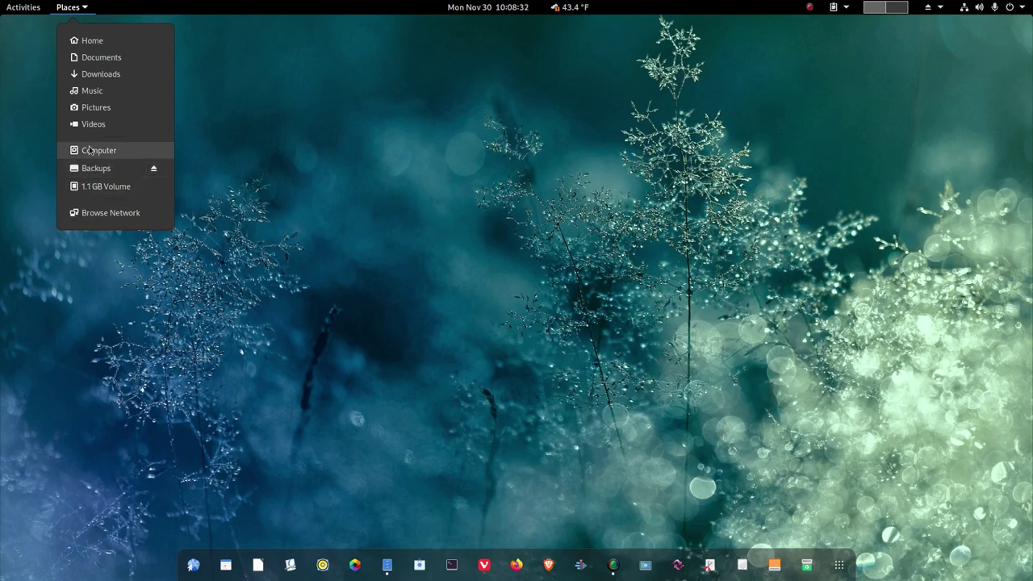
click(90, 150)
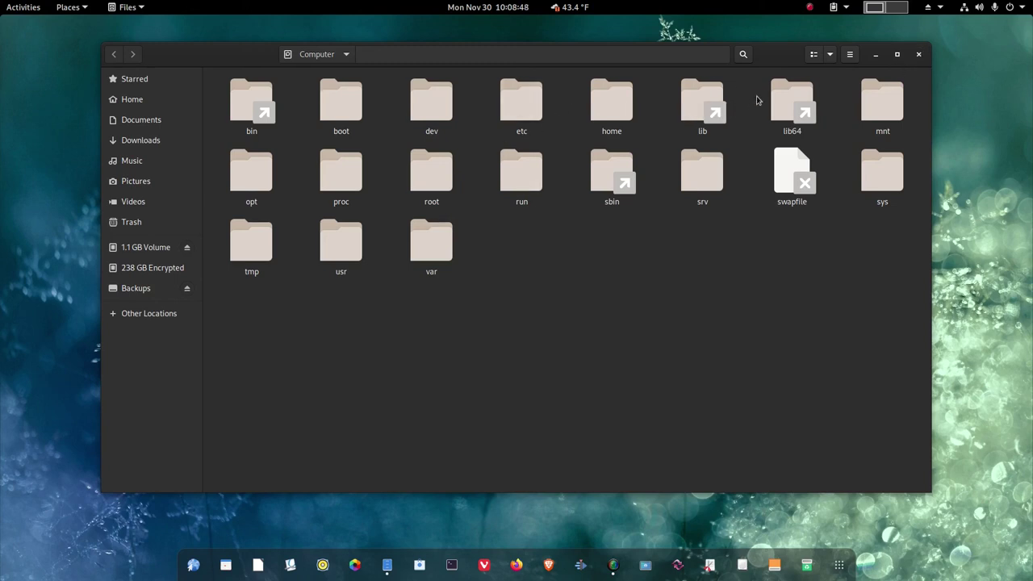
click(919, 55)
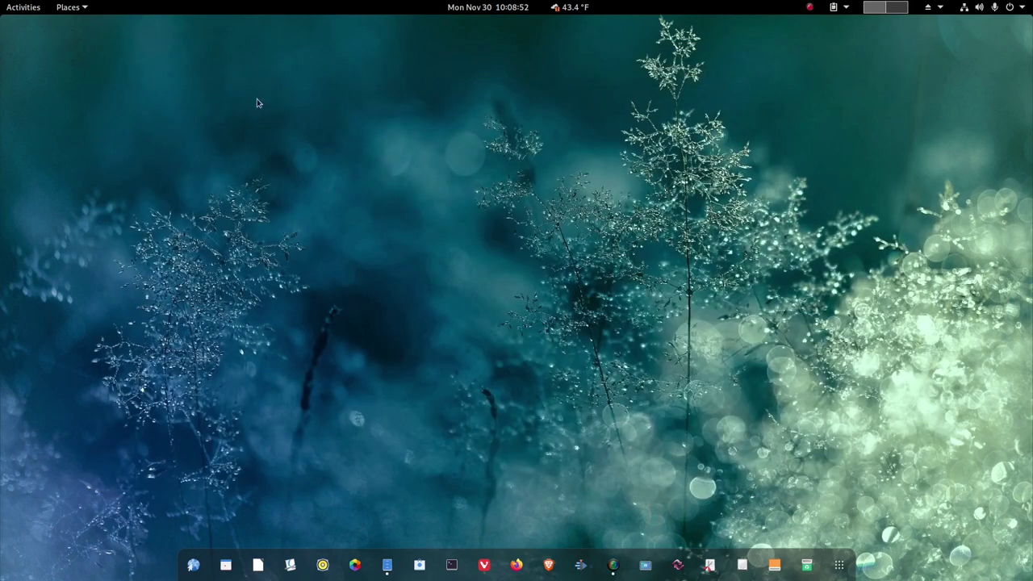
Turn on Do Not Disturb in the notification and calendar panel and close it
click(461, 11)
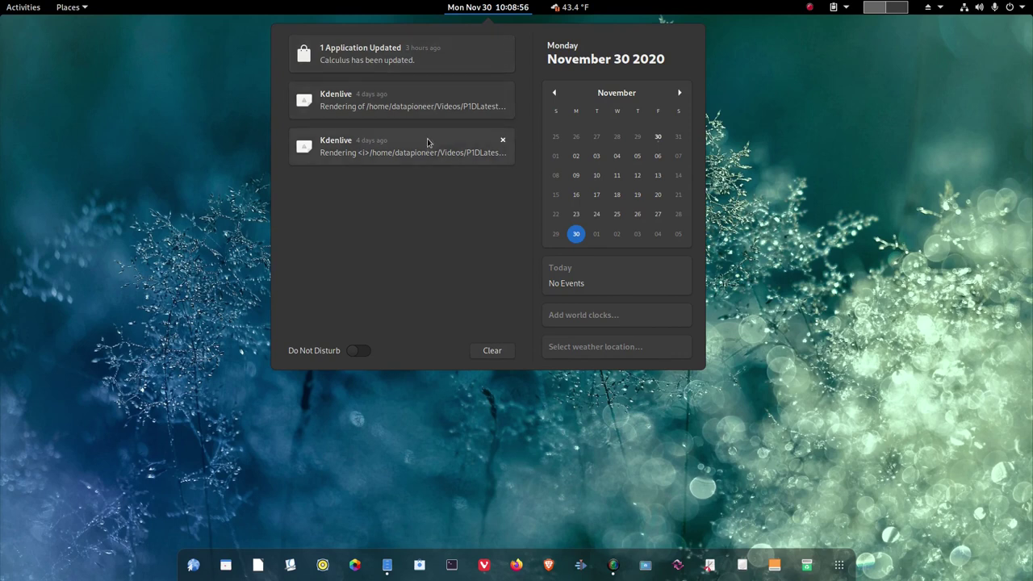
click(357, 352)
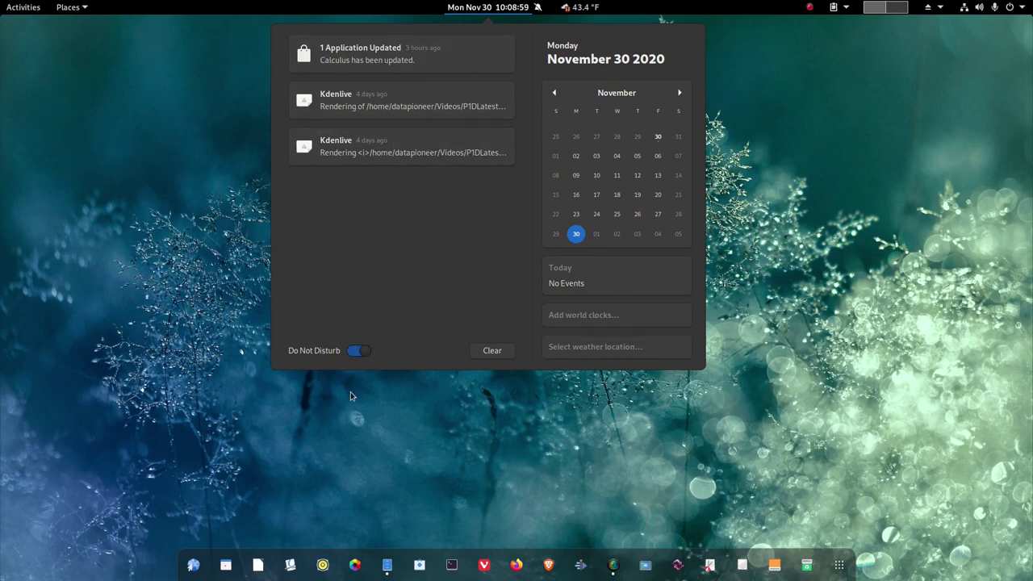
click(523, 11)
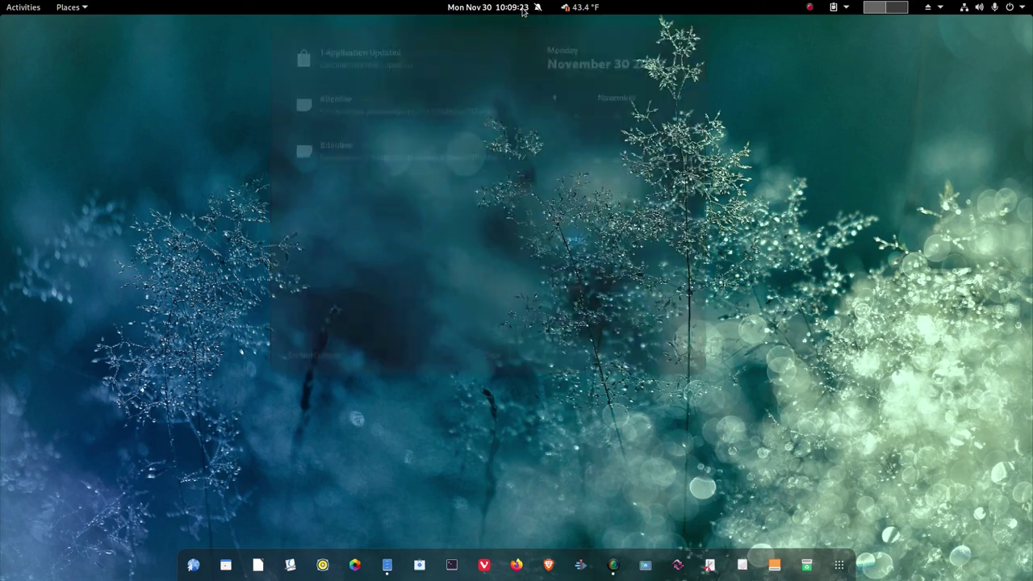
View the weather forecast details and the clipboard history, closing each popup
click(581, 7)
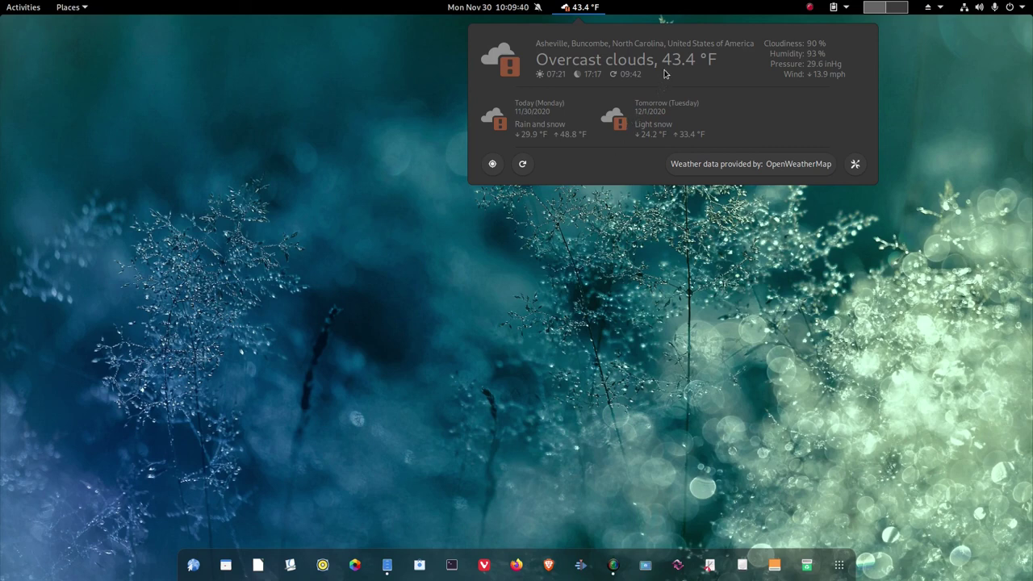
click(585, 9)
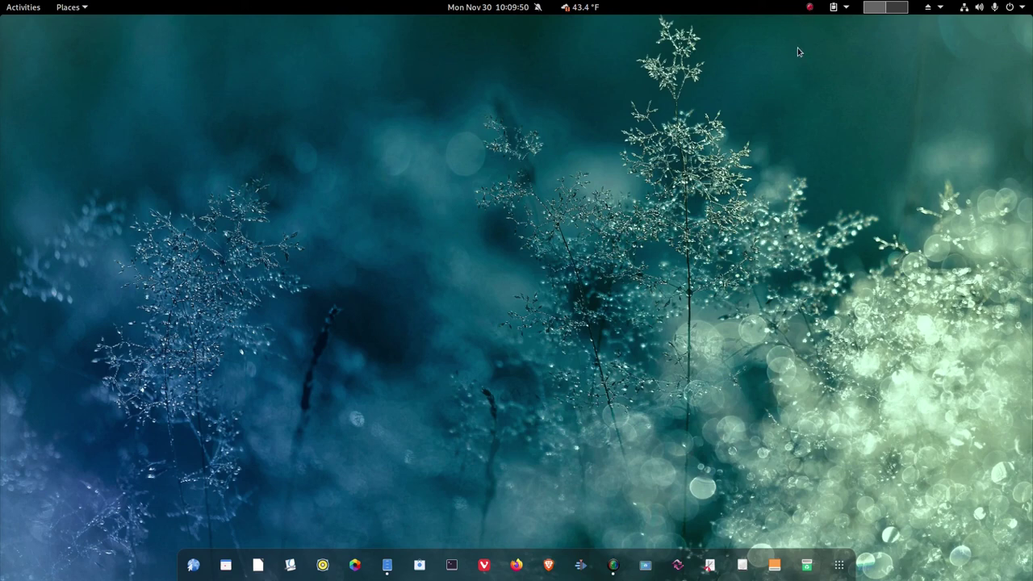
click(845, 10)
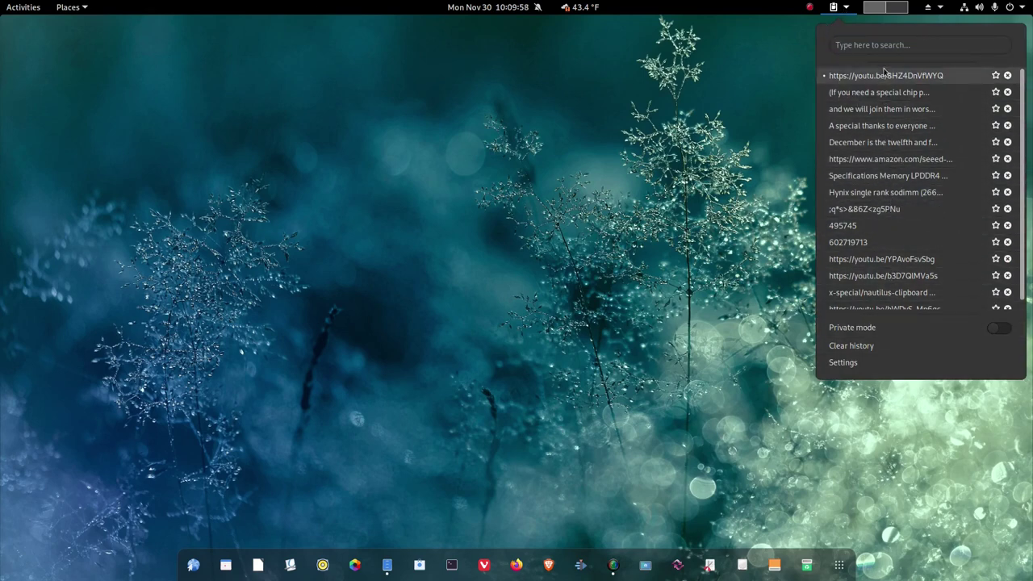
click(780, 110)
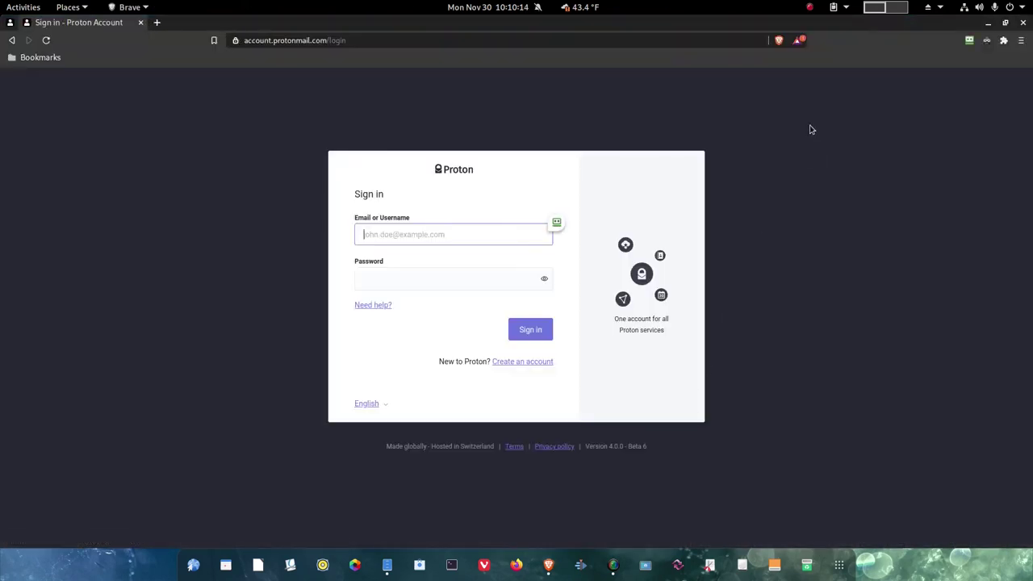
Leave the Proton sign-in browser window for the empty desktop and view the list of removable drives
click(901, 10)
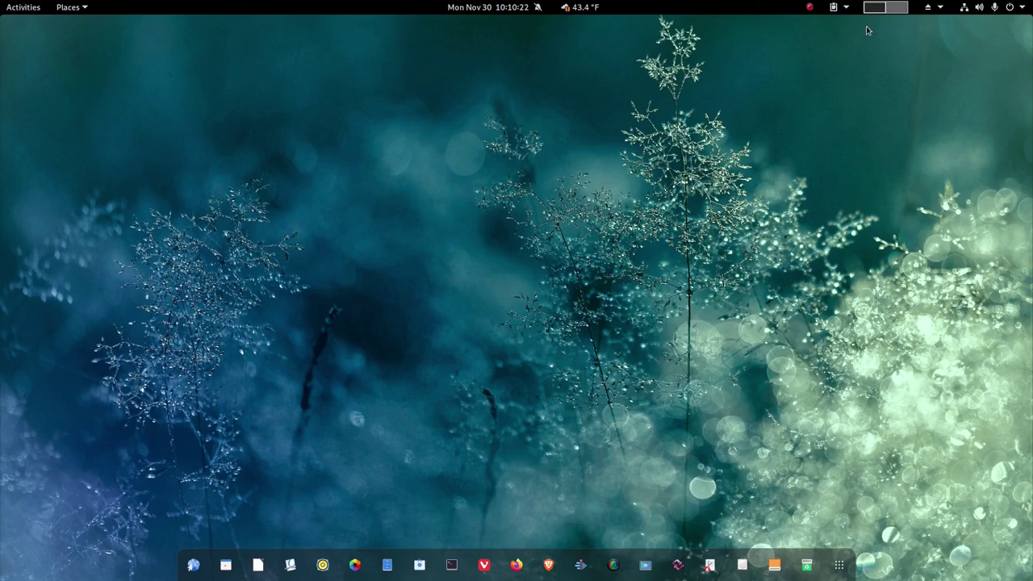
click(929, 8)
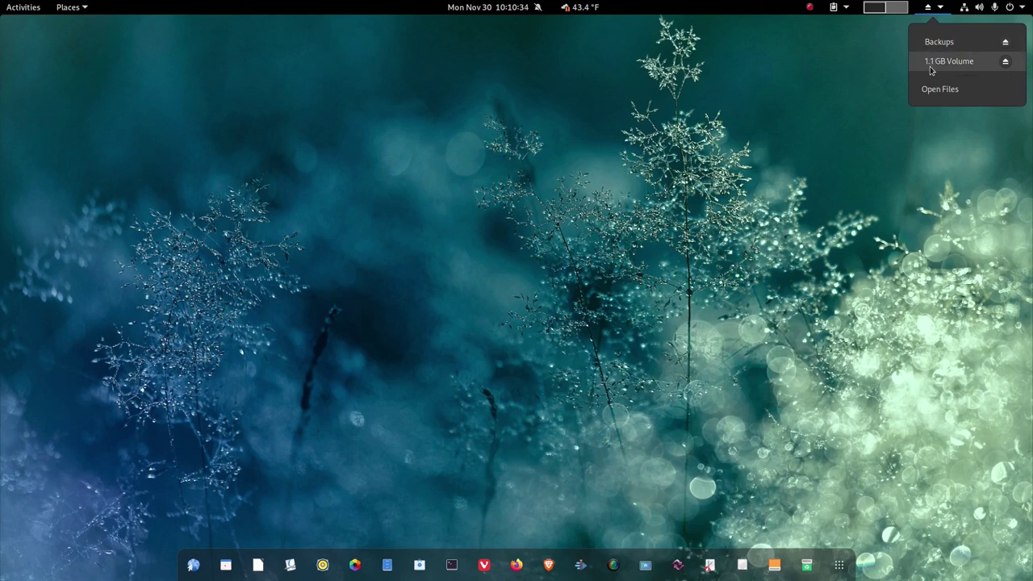
click(899, 64)
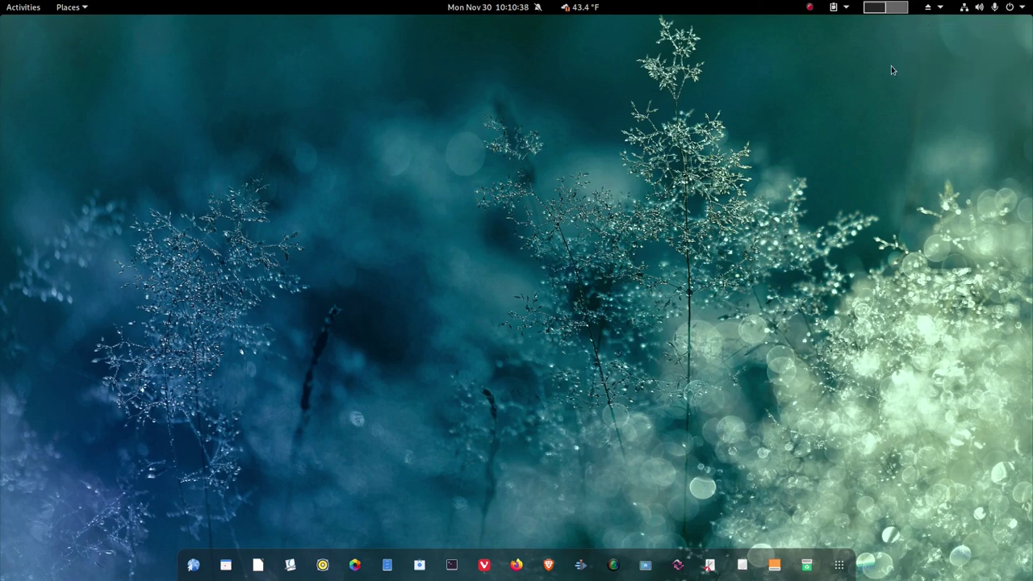
View the system menu's sound, network, settings and power options and close it
click(966, 14)
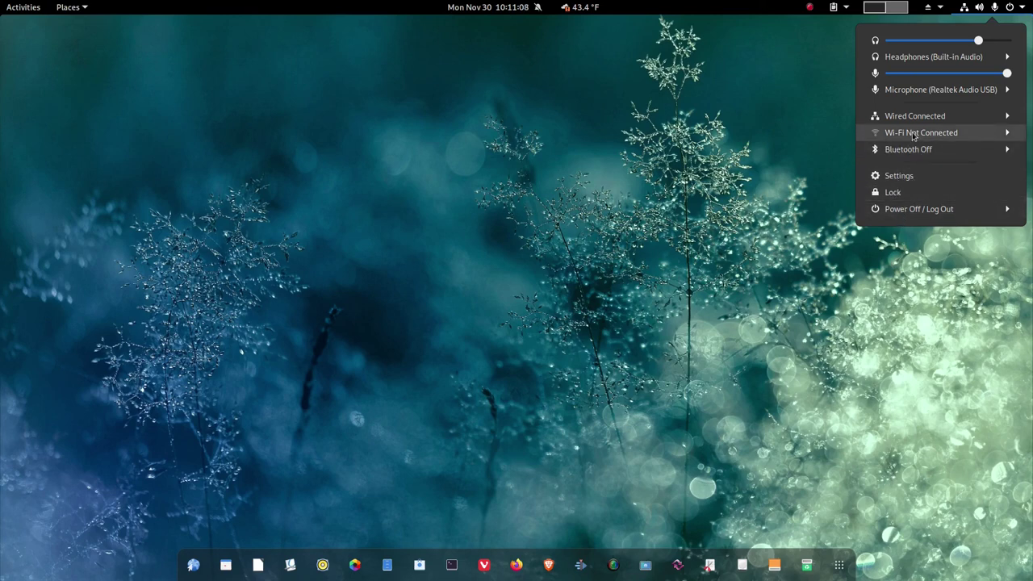
click(759, 162)
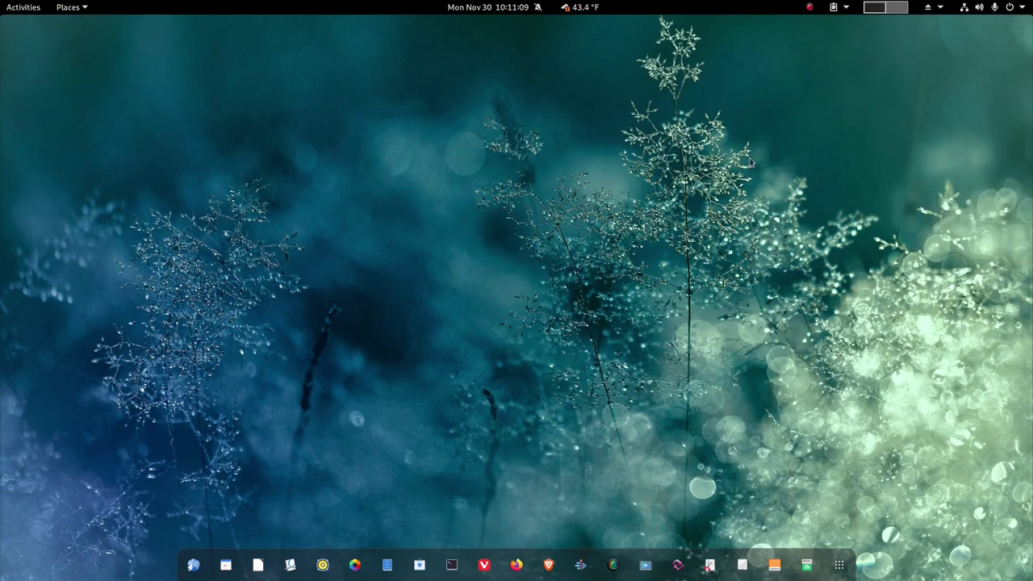
click(1022, 10)
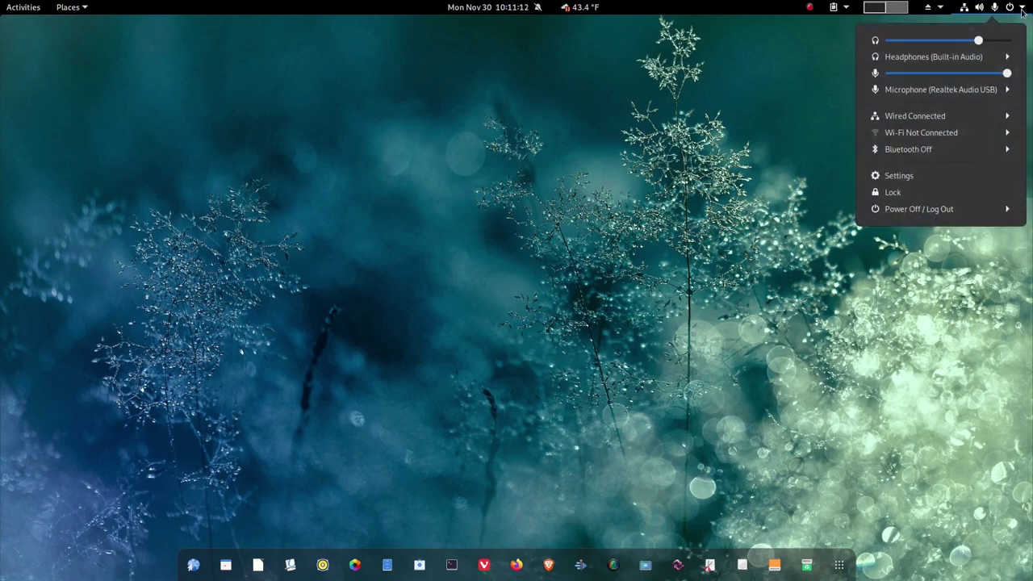
click(751, 182)
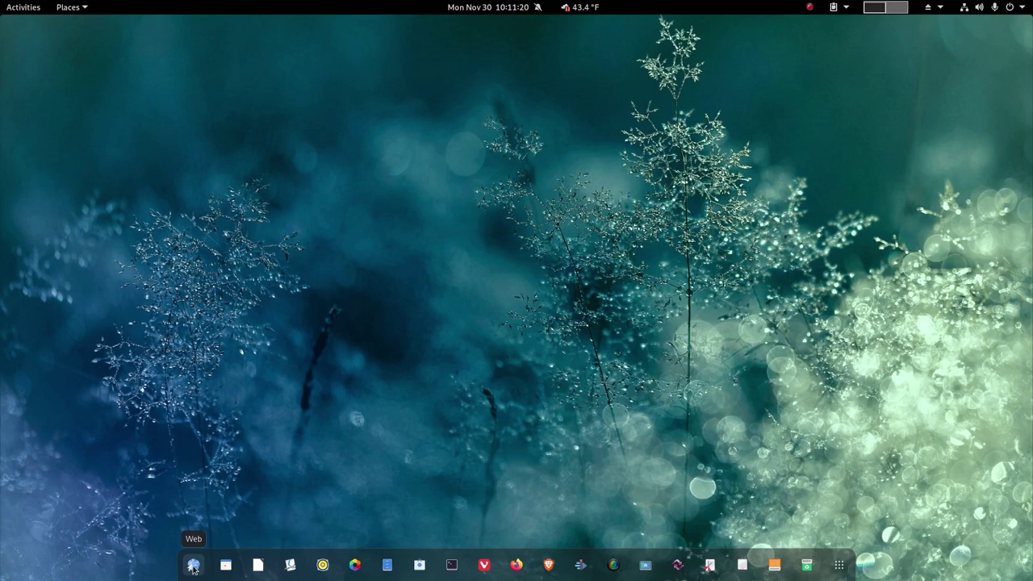
View the current month in the Calendar app and close its window
click(227, 567)
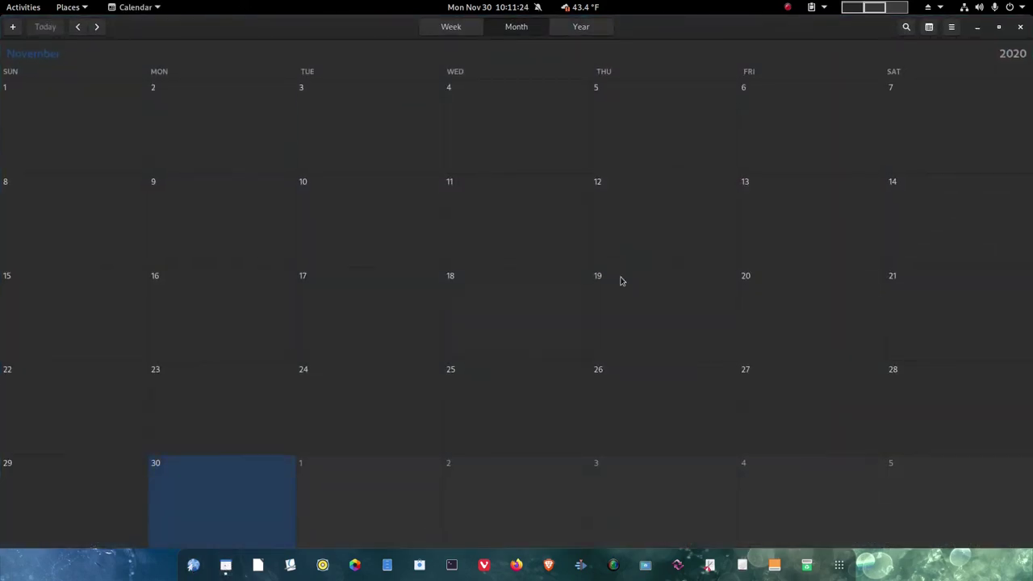
click(1020, 27)
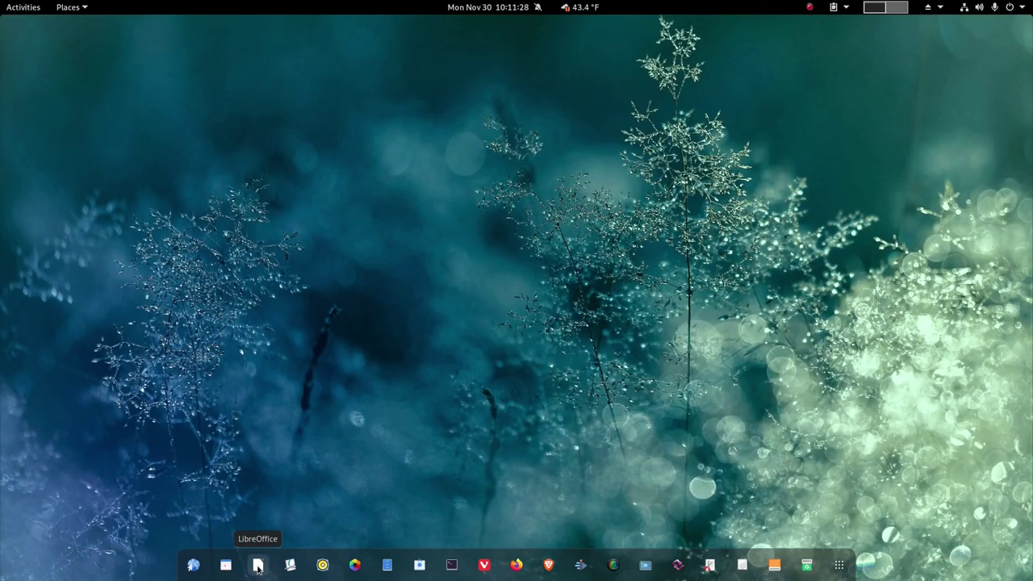
Create a new Writer document in LibreOffice and dismiss the Tip of the Day
click(258, 567)
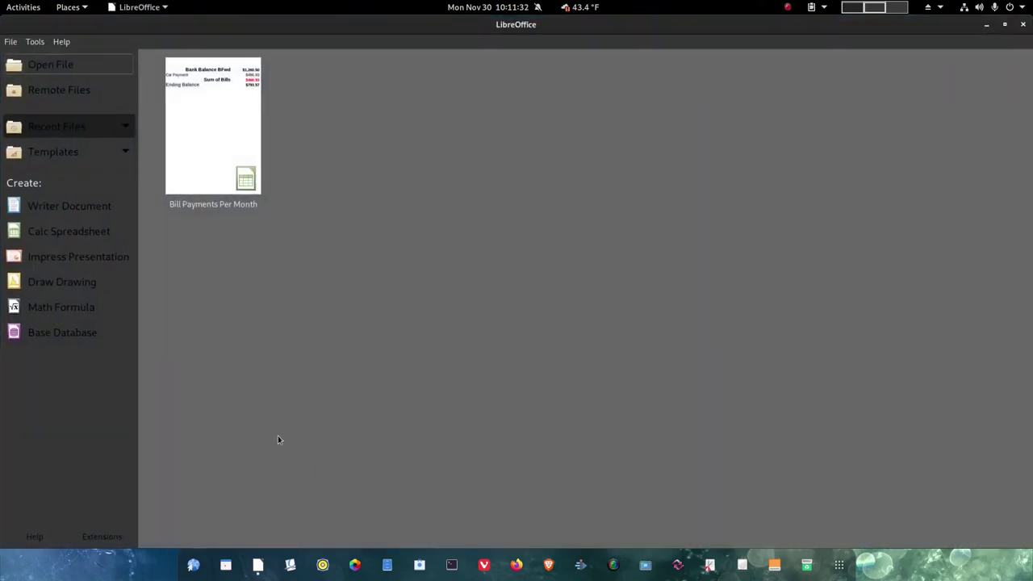
click(56, 210)
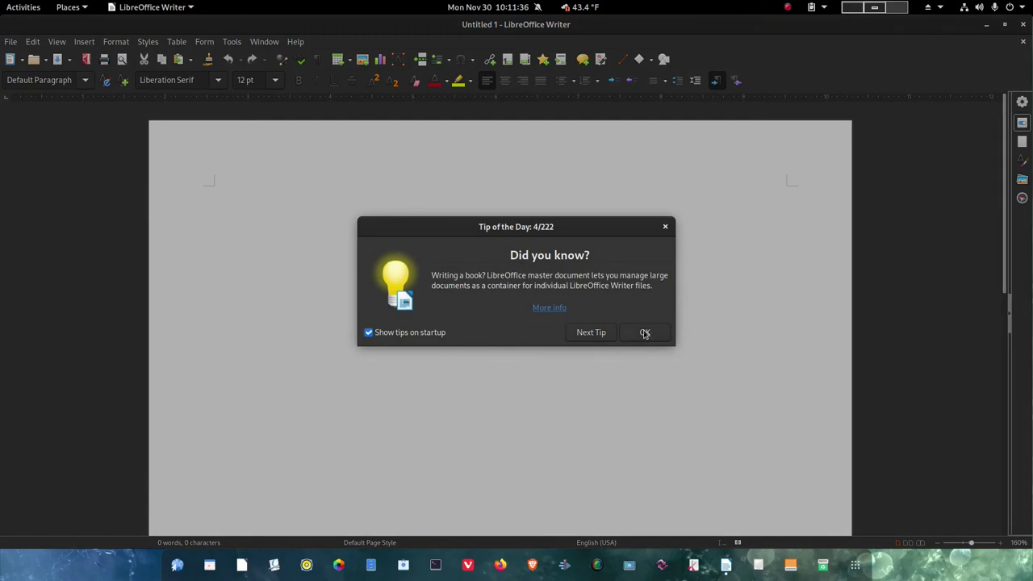
click(645, 332)
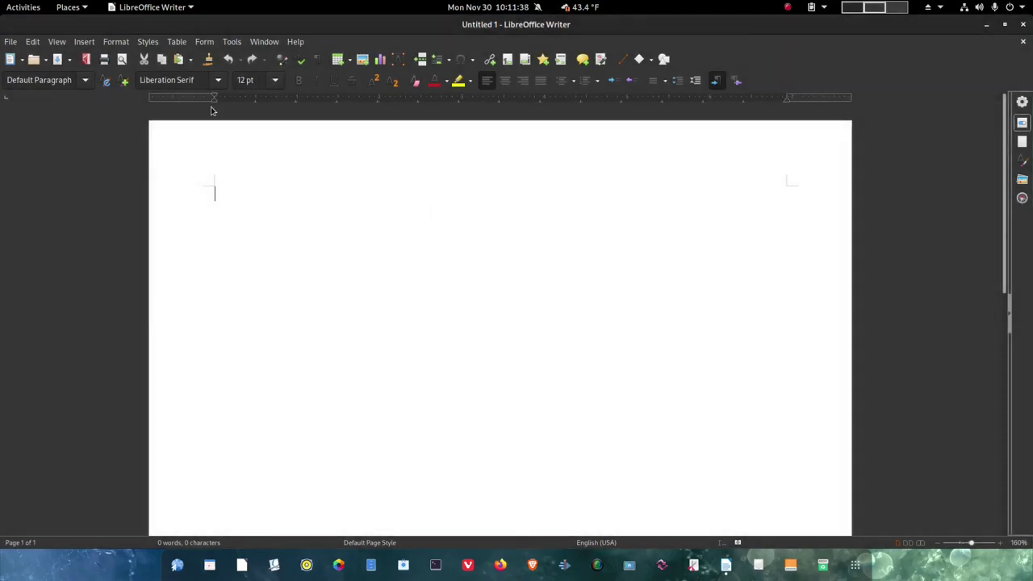
View the LibreOffice version information in its About dialog, then close the dialog and Writer
click(295, 42)
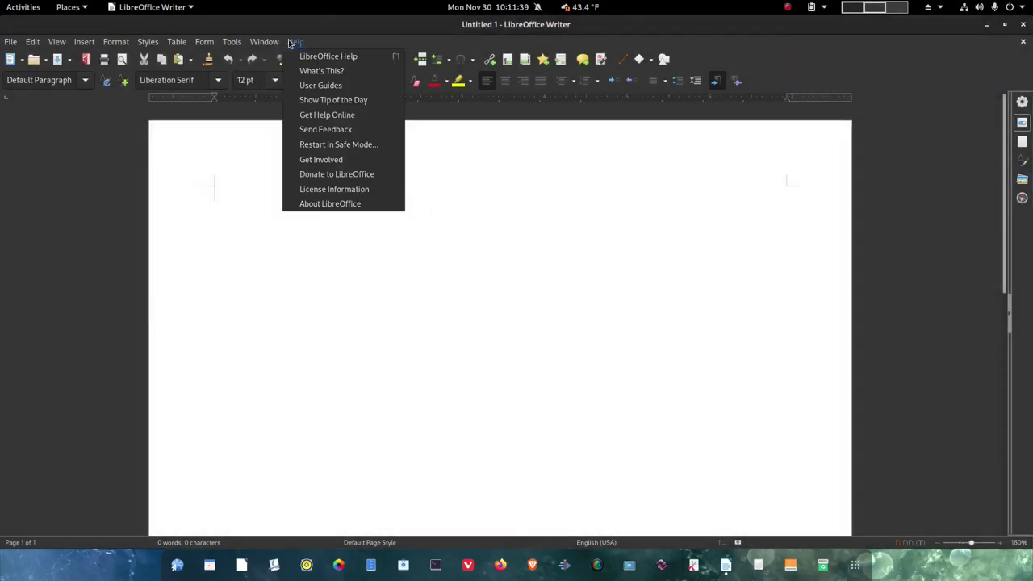
click(335, 205)
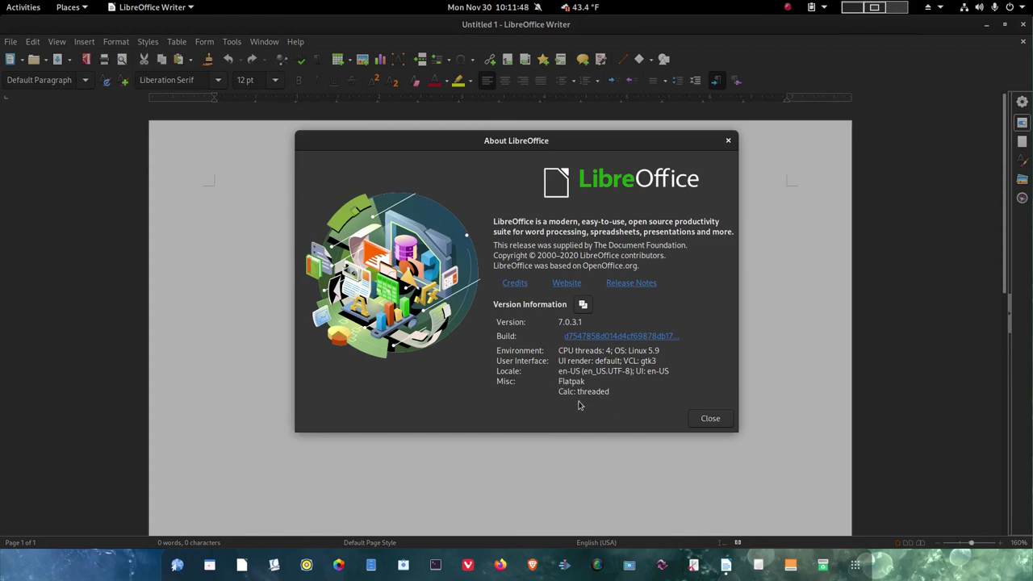
click(708, 426)
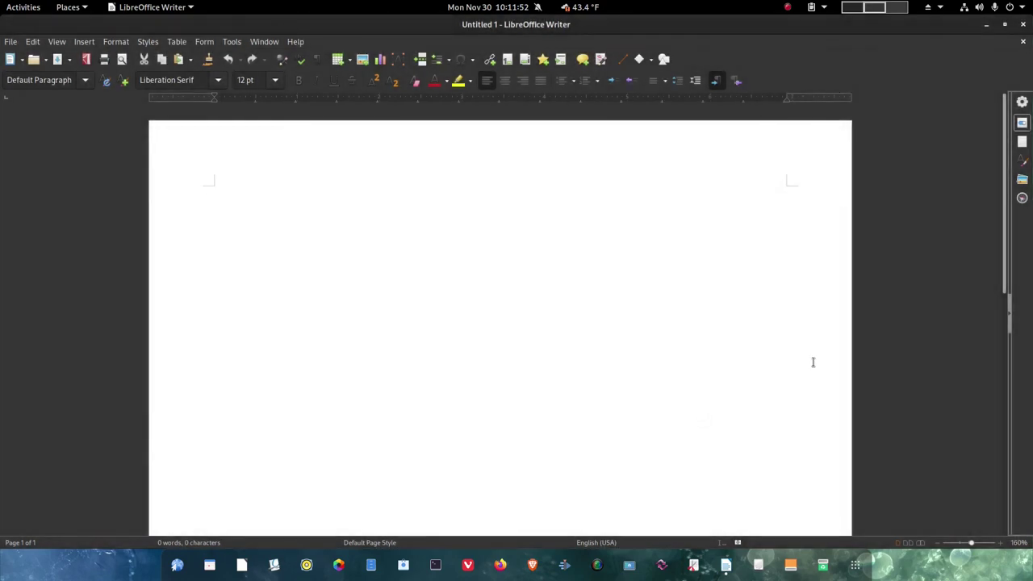
click(1023, 24)
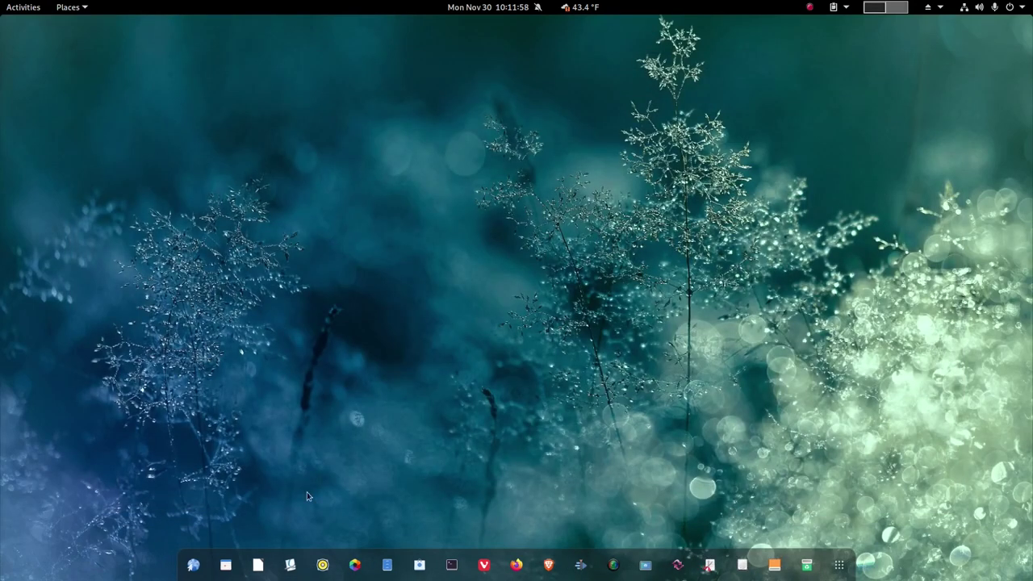
View the document types offered by the LibreOffice start window and close it
click(257, 565)
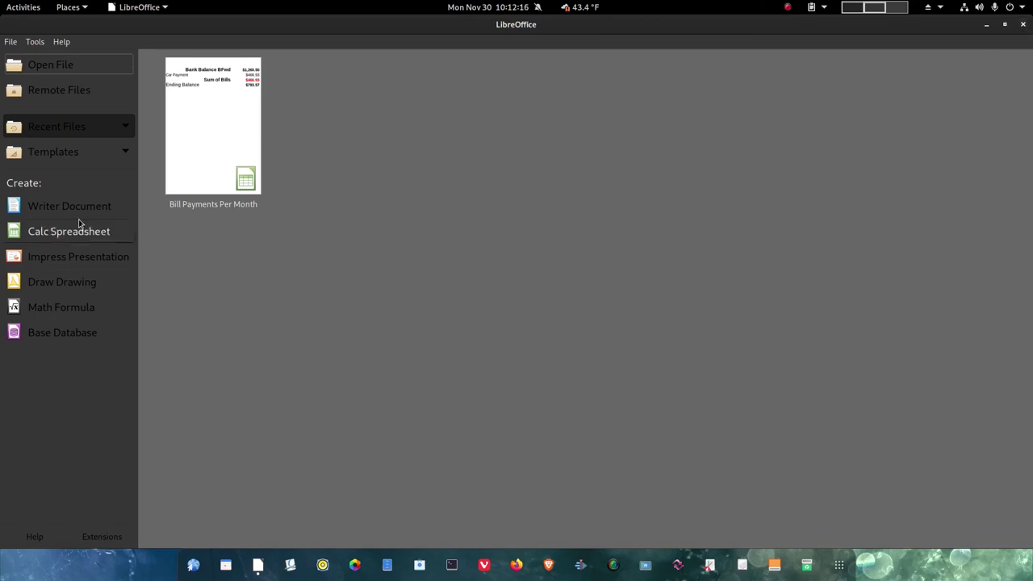
click(1023, 24)
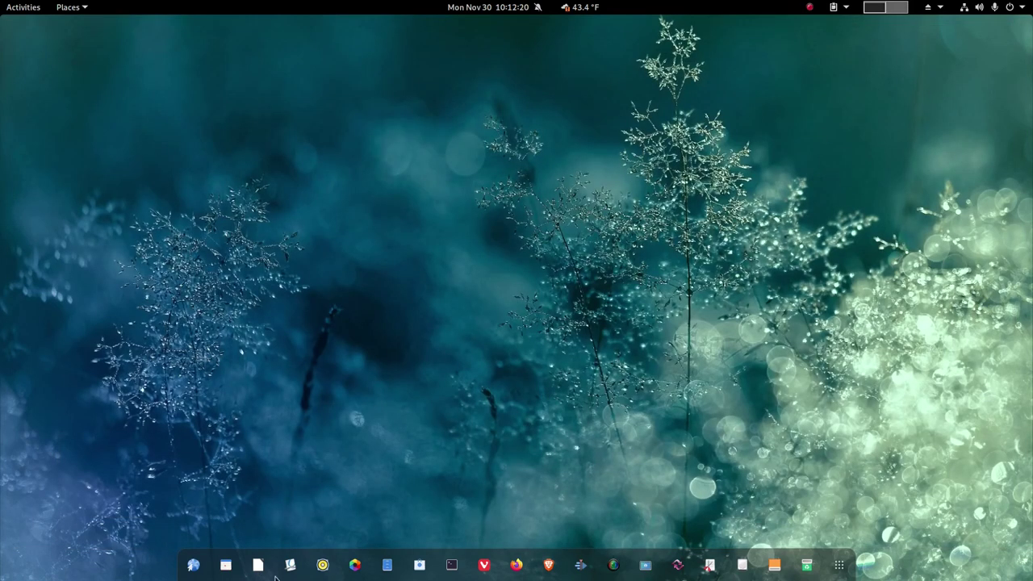
View "Shop Army & Air Force Exchange Service.pdf" from the Documents folder in Okular and close the viewer
click(291, 565)
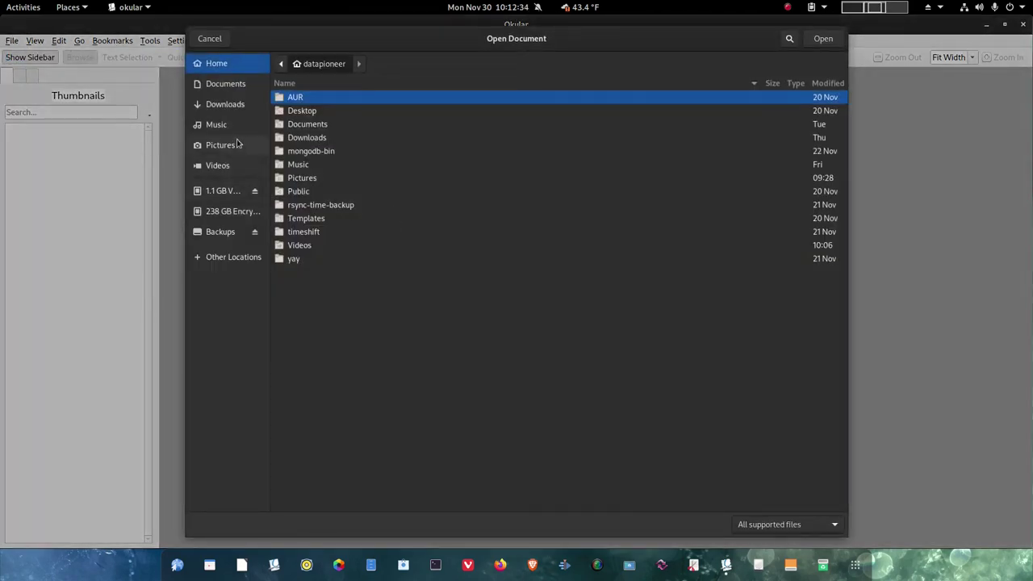
click(229, 88)
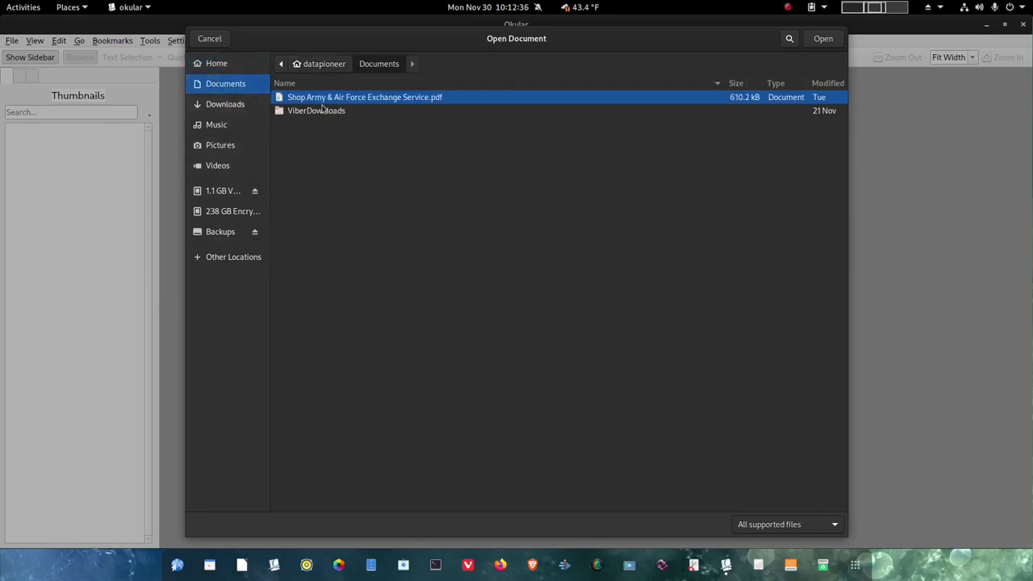
click(820, 40)
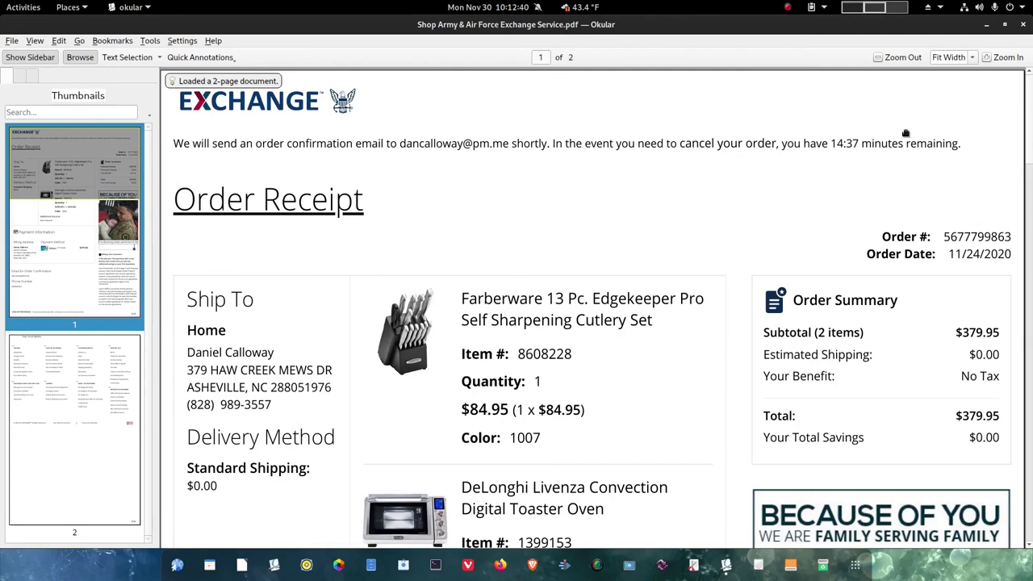
click(1022, 24)
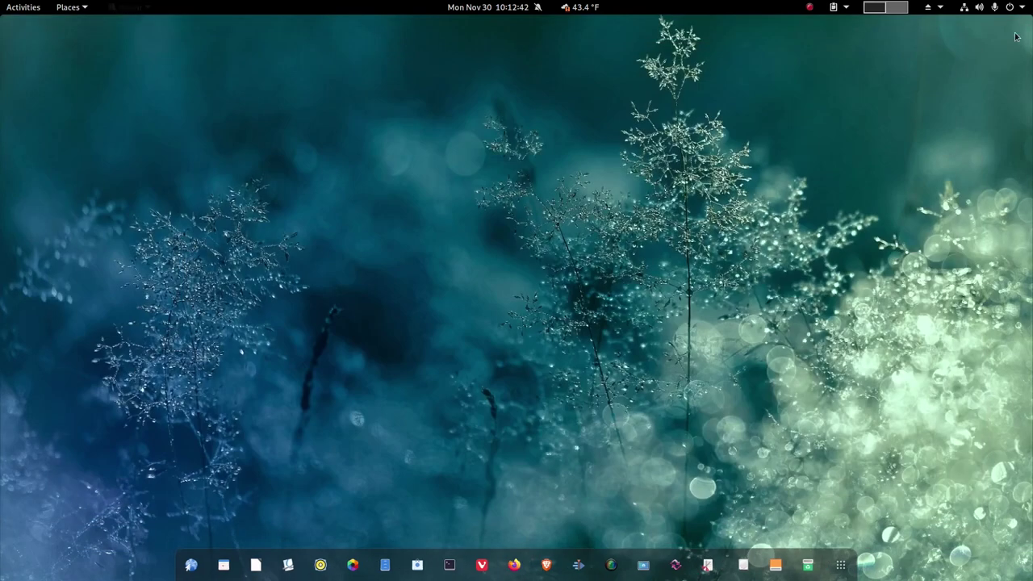
View the Albums, Favorites and Photos collections in the Photos app and close it
click(356, 565)
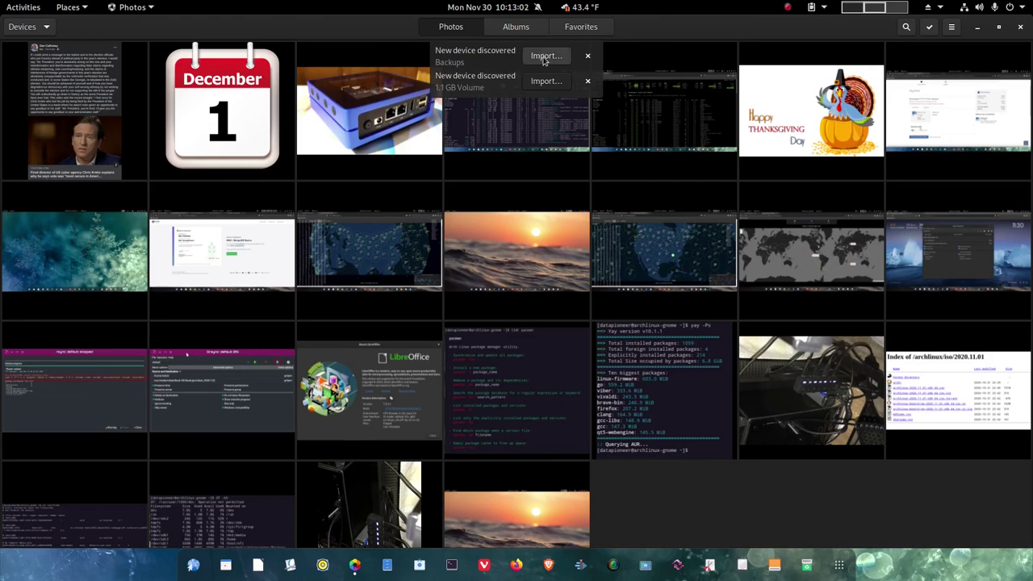
click(527, 30)
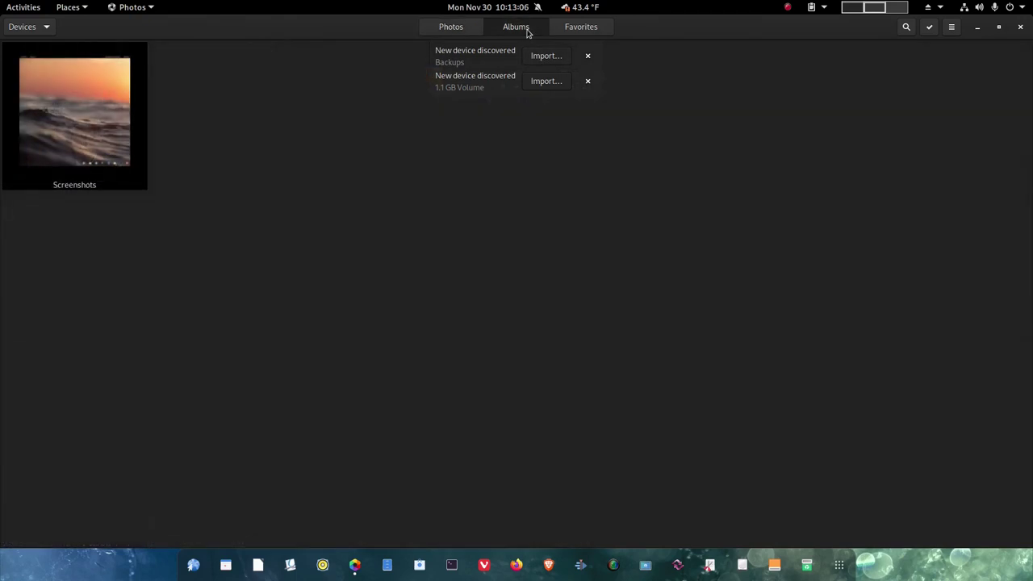
click(566, 31)
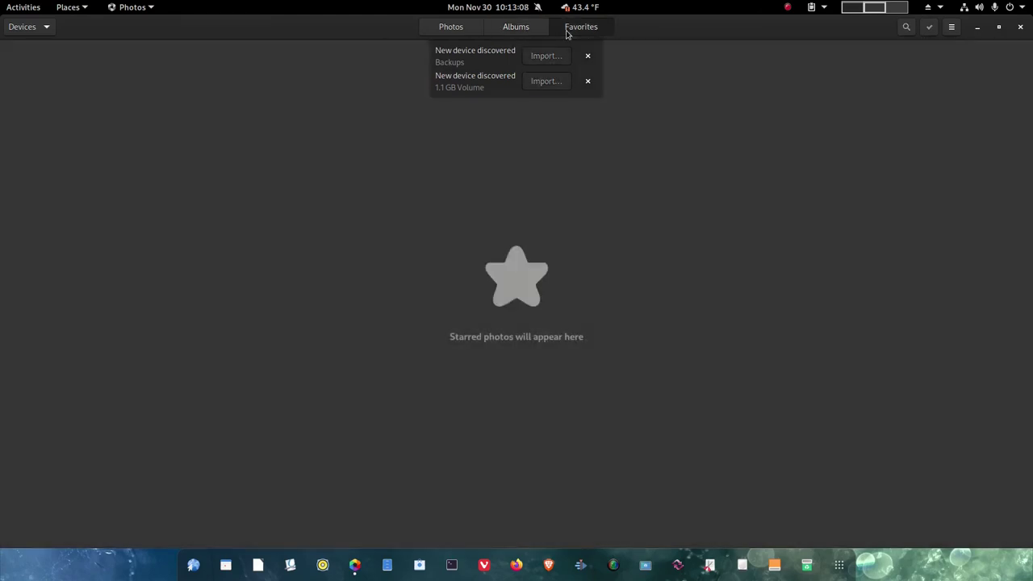
click(457, 32)
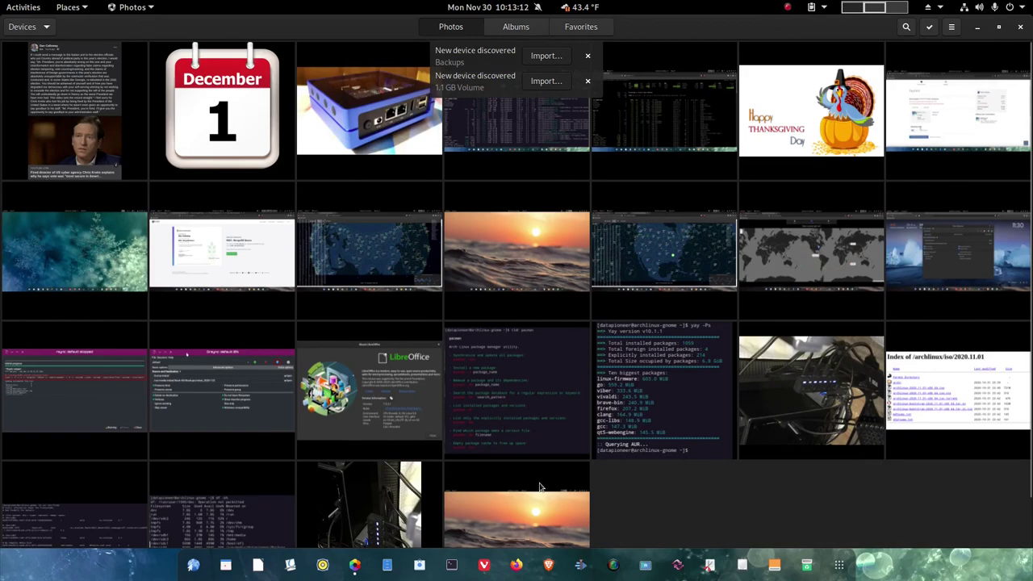
click(1021, 27)
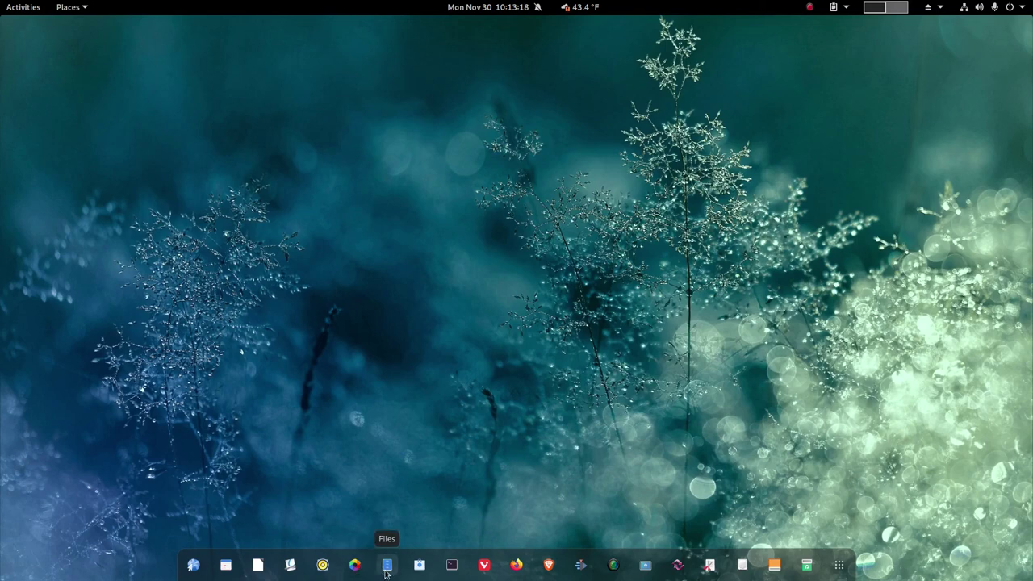
Open the Files application, reposition its window and browse Other Locations to the RASPBERRYPI network server
click(383, 568)
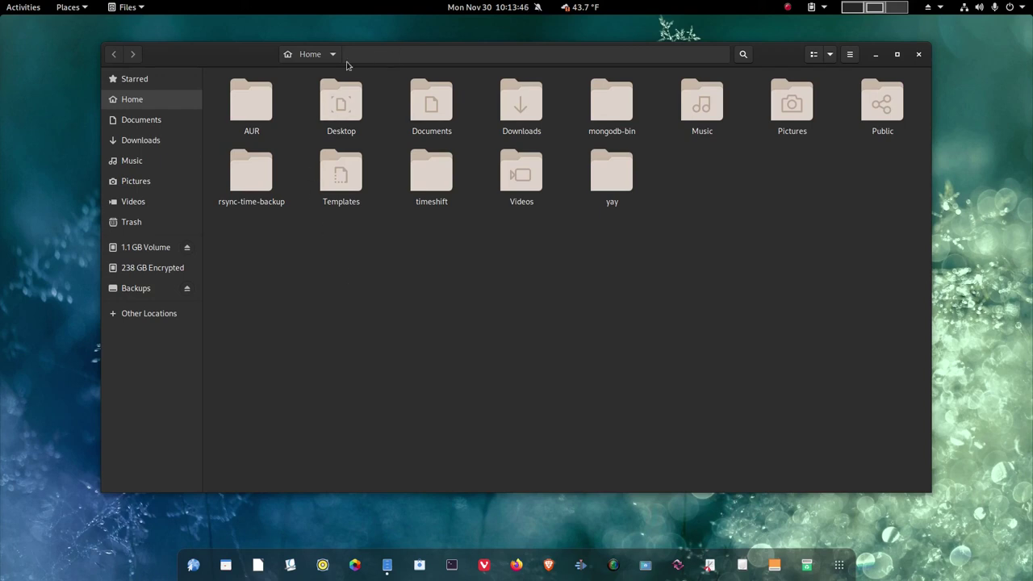
drag(243, 59, 266, 82)
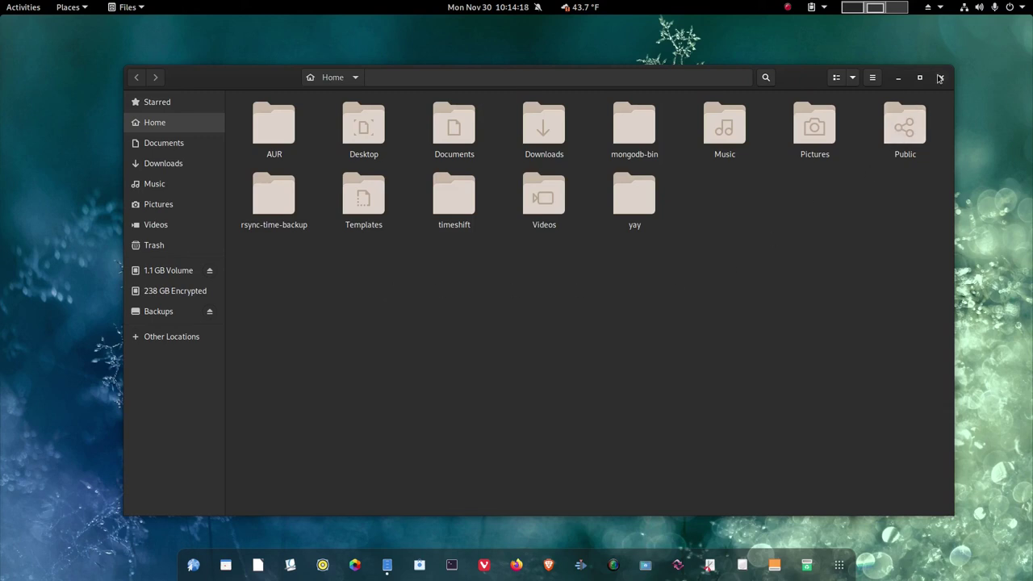
click(169, 341)
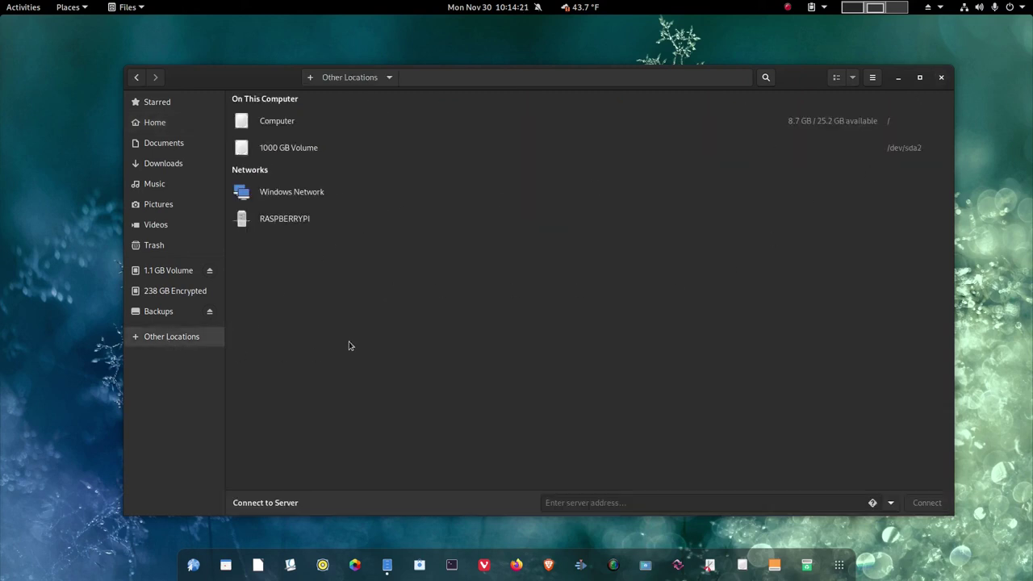
click(284, 218)
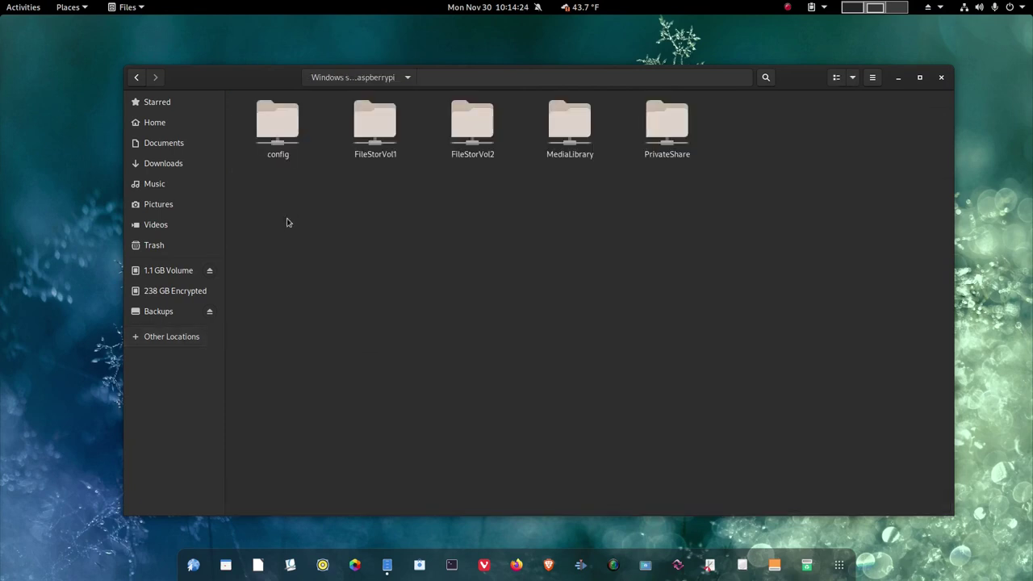
Connect anonymously to the FileStorVol1 share on the Raspberry Pi, view its folders and close the file manager
click(368, 132)
double_click(365, 129)
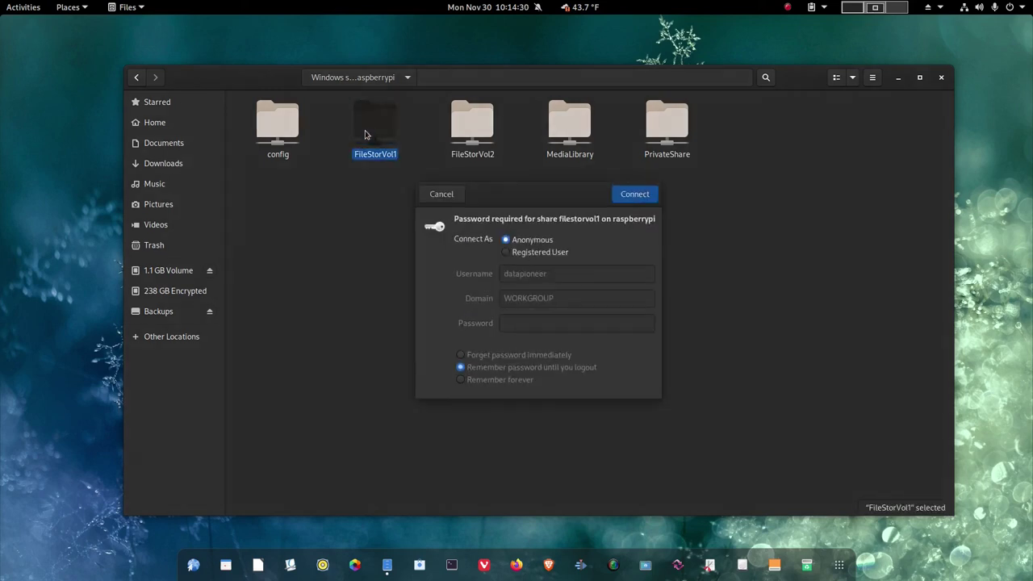
click(634, 194)
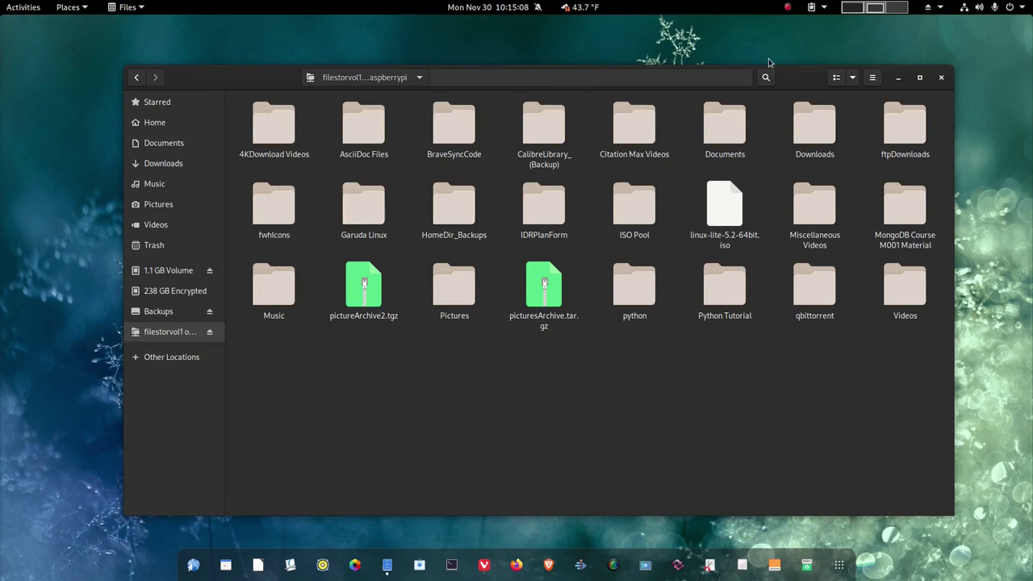
click(939, 76)
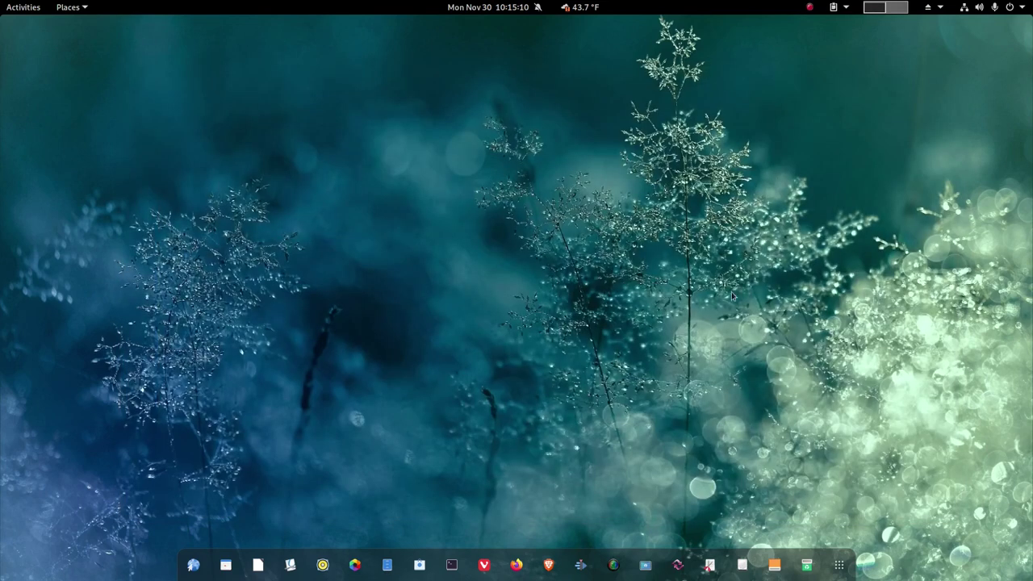
Switch to the GNOME Software application and maximize its window
click(420, 565)
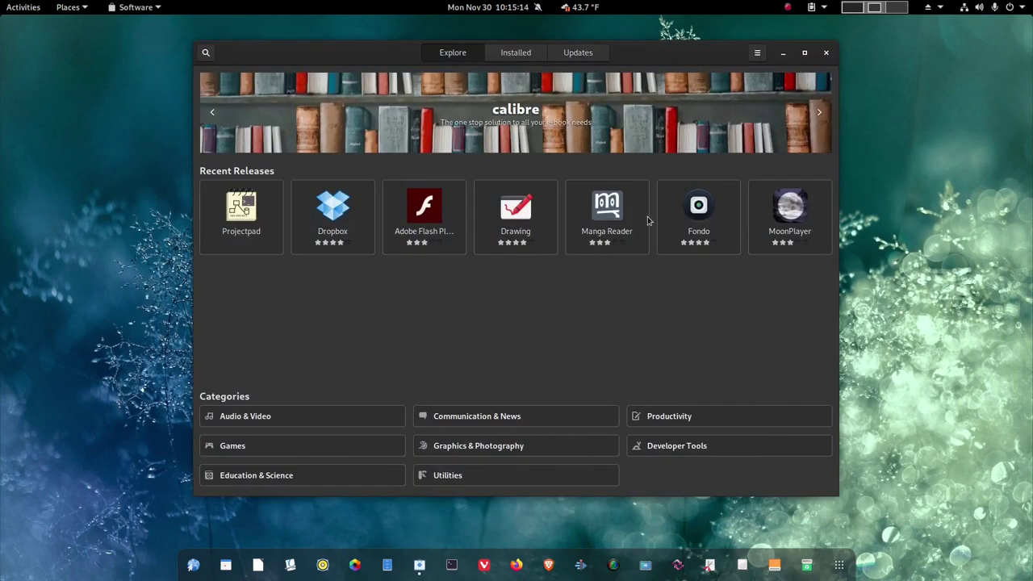
drag(626, 59, 629, 33)
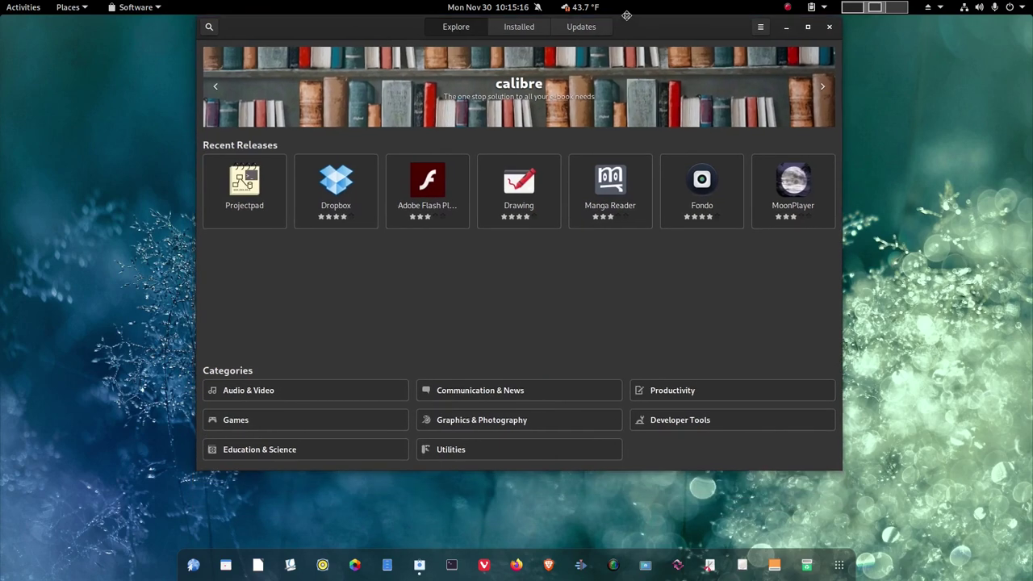
double_click(633, 20)
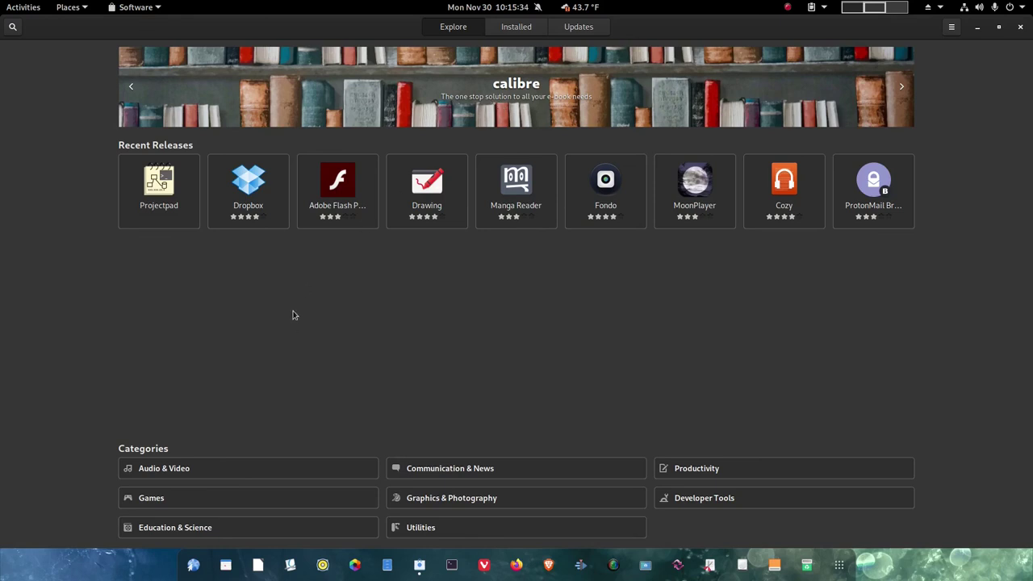
Browse the applications in the Audio & Video category and return to the Explore page
click(227, 476)
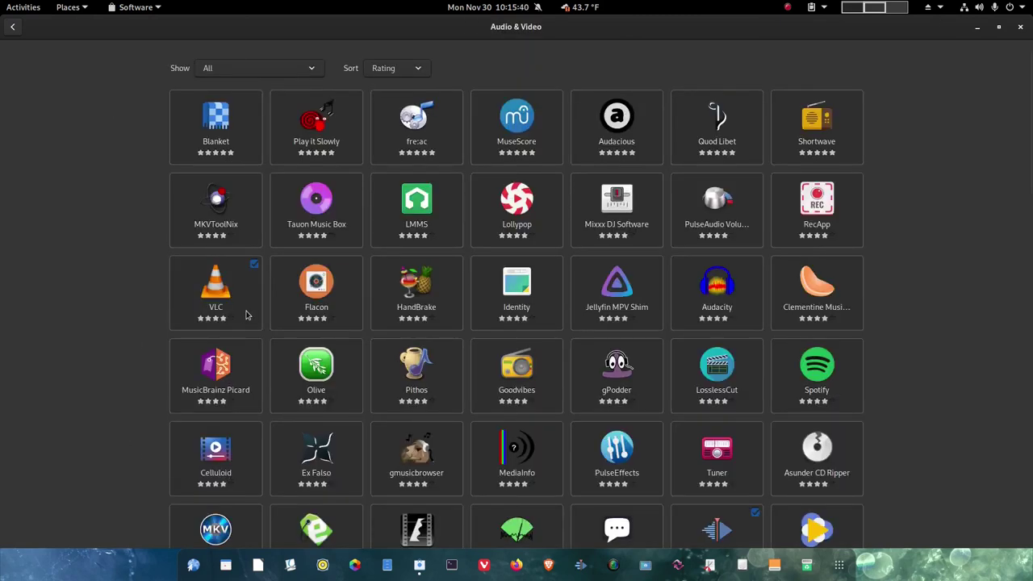
scroll(296, 303, down, 3)
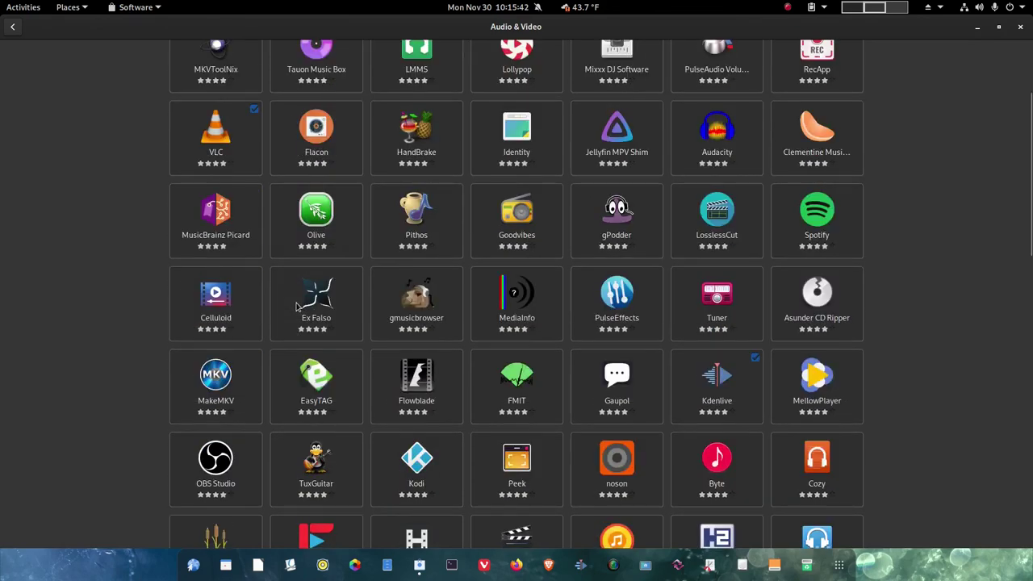
scroll(296, 306, down, 2)
scroll(296, 305, down, 2)
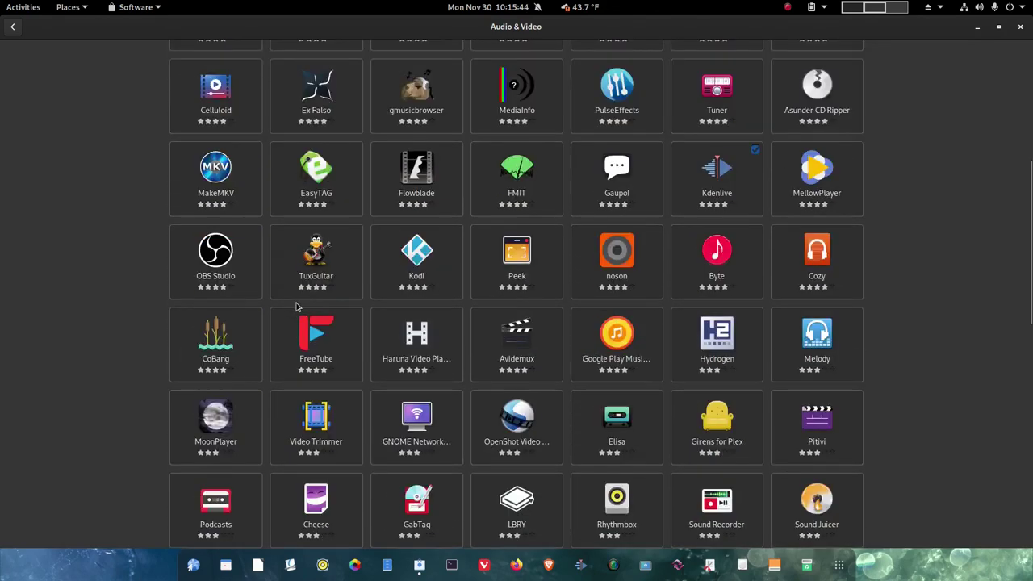
scroll(296, 306, down, 6)
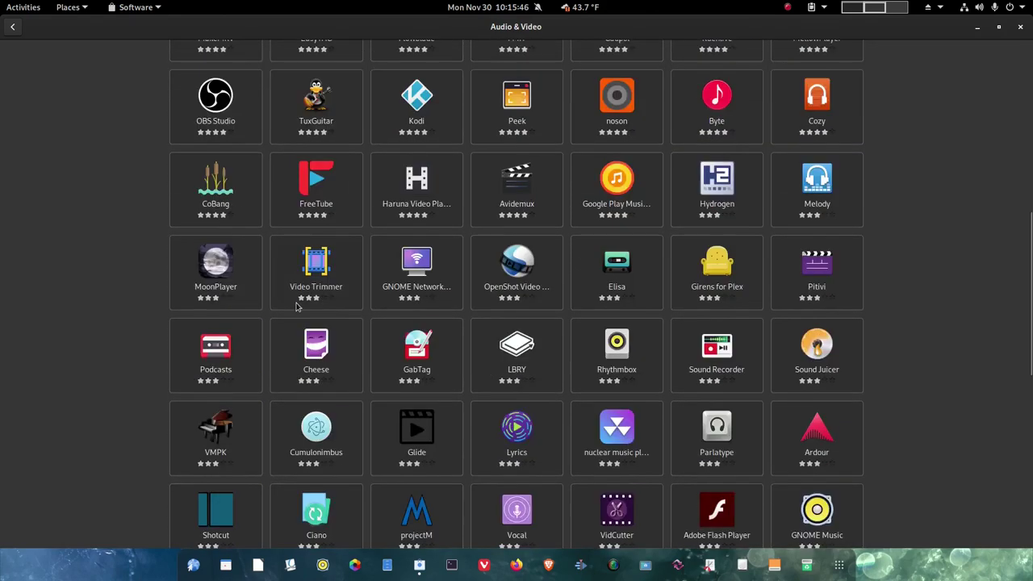
scroll(296, 306, up, 1)
scroll(296, 306, up, 12)
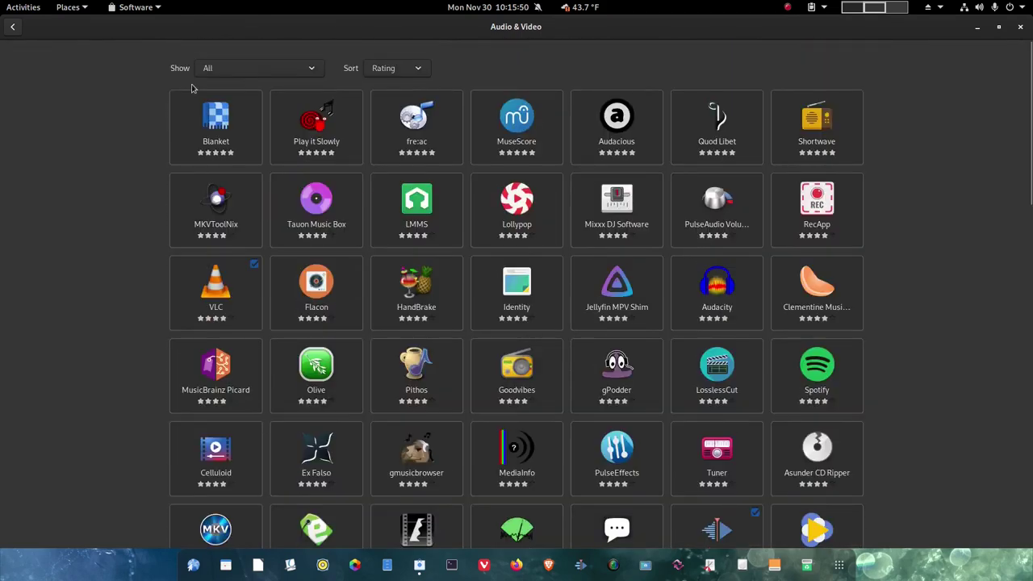
click(13, 30)
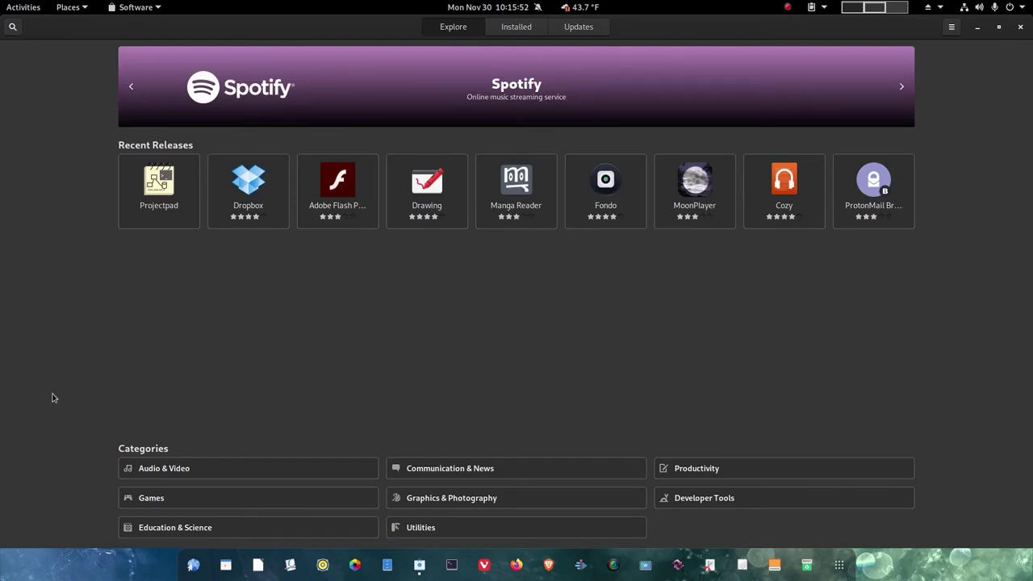
Look through the whole Games category from start to end and return to the category overview
click(149, 500)
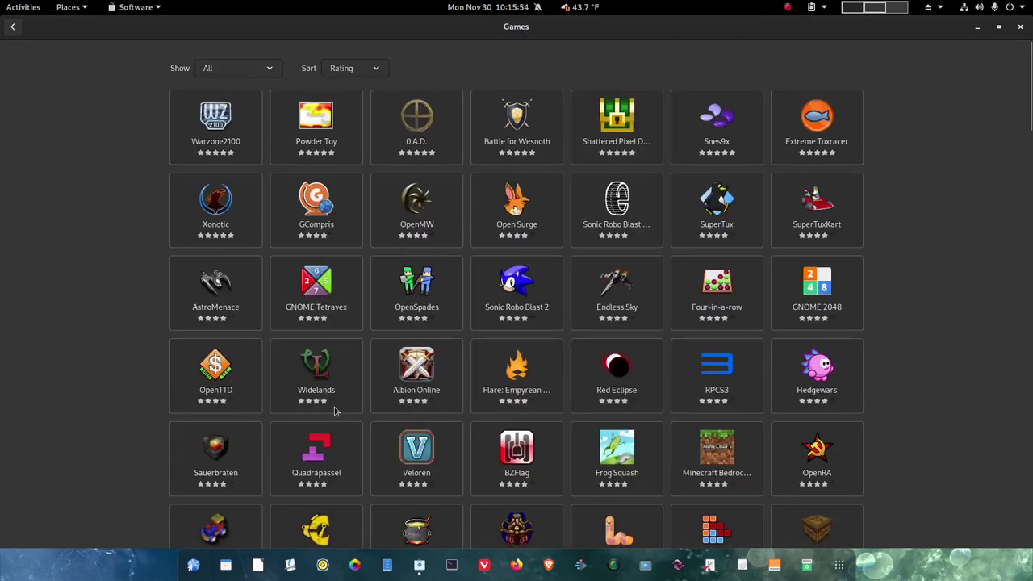
scroll(260, 330, down, 10)
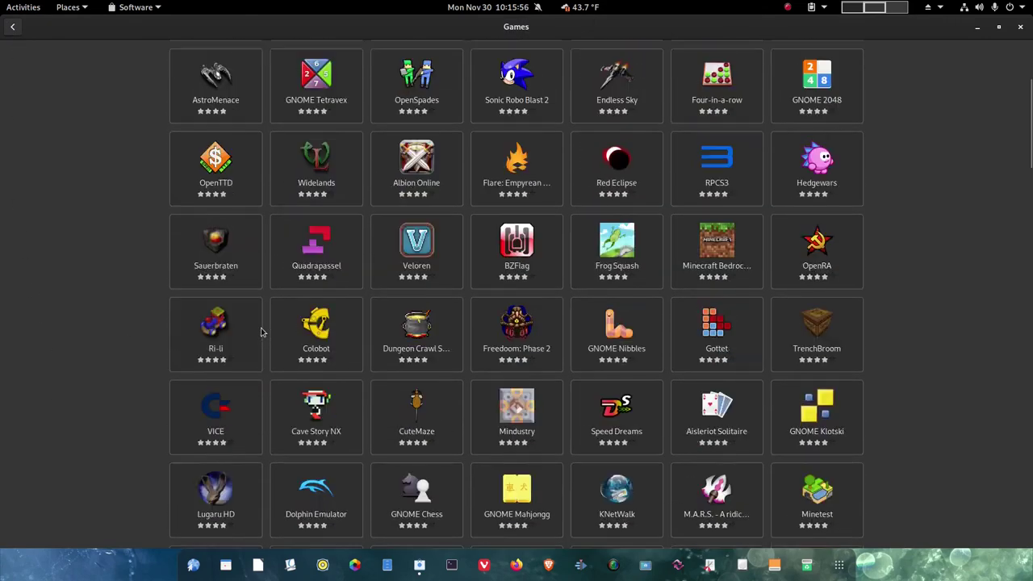
scroll(261, 330, down, 10)
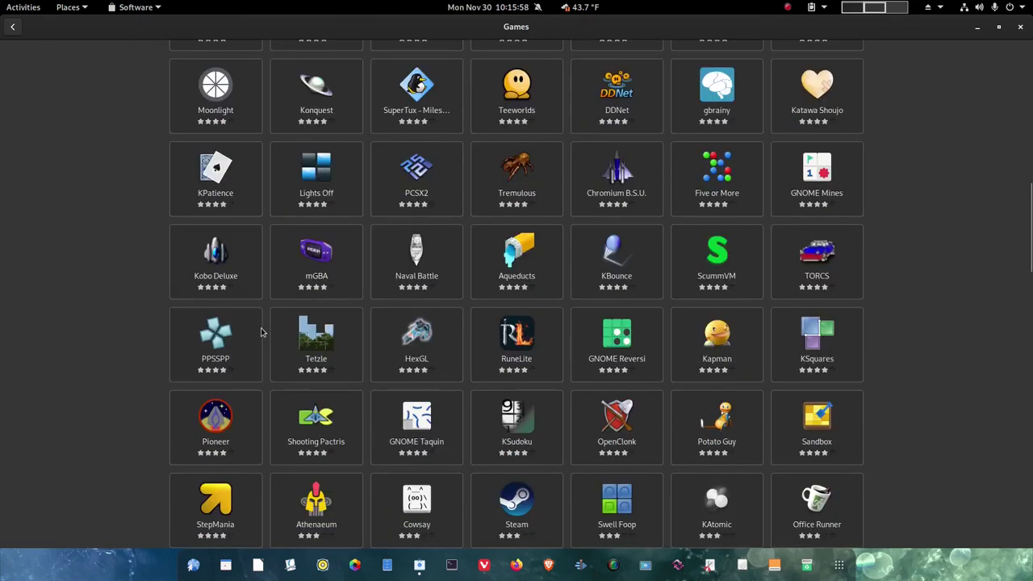
scroll(260, 331, down, 7)
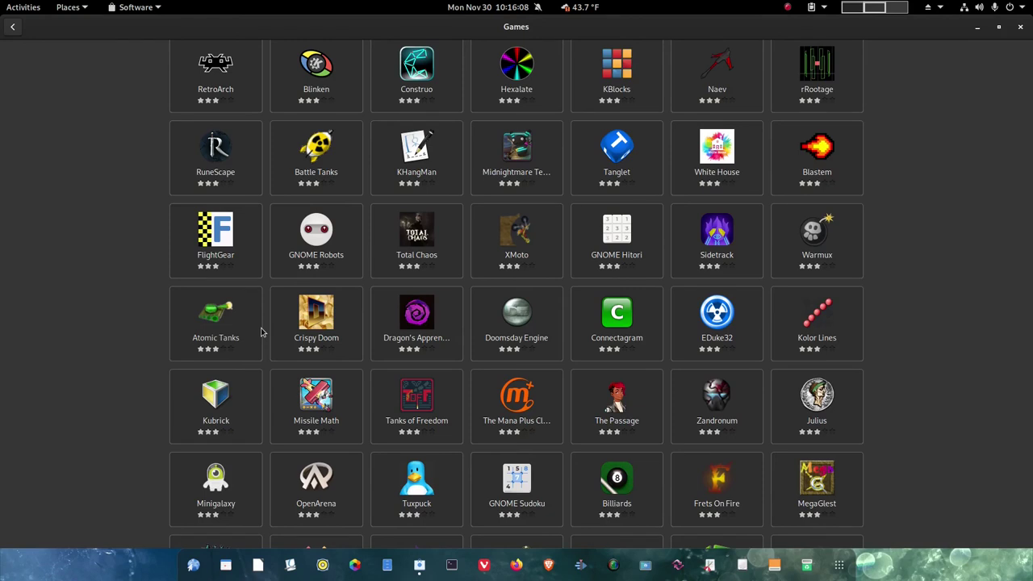
scroll(261, 331, down, 5)
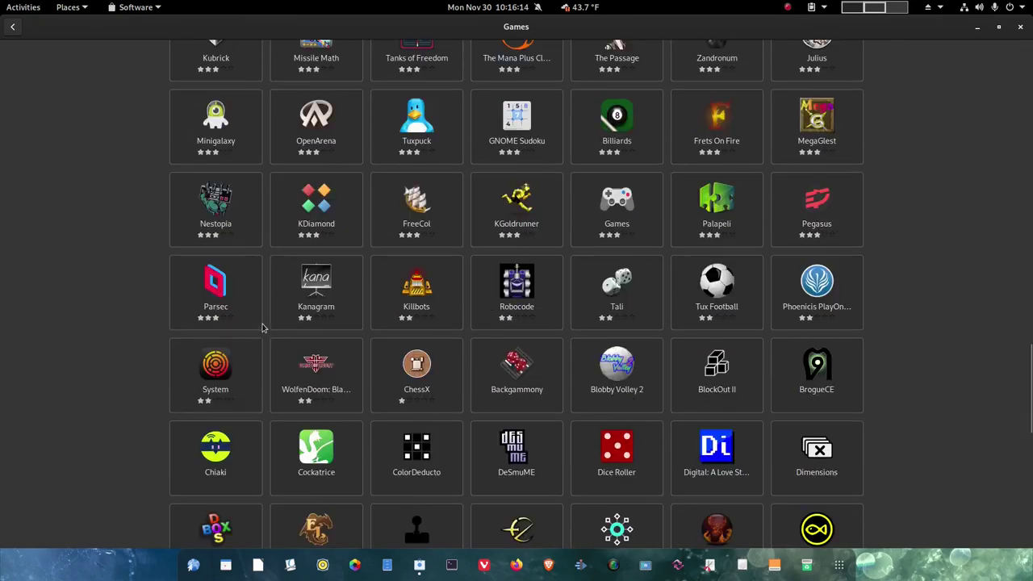
scroll(260, 327, down, 5)
scroll(262, 328, down, 3)
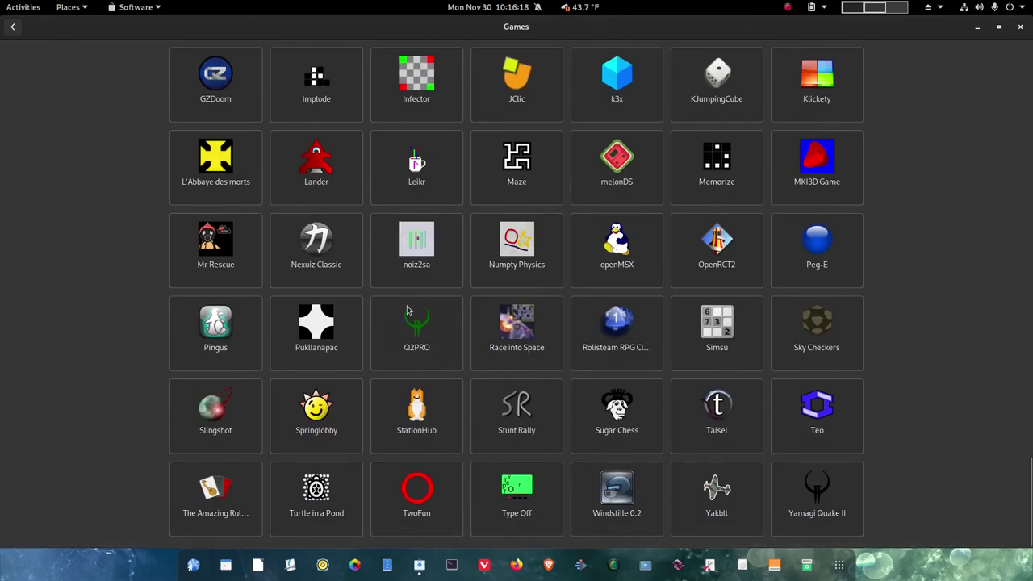
scroll(396, 317, up, 3)
scroll(387, 324, up, 1)
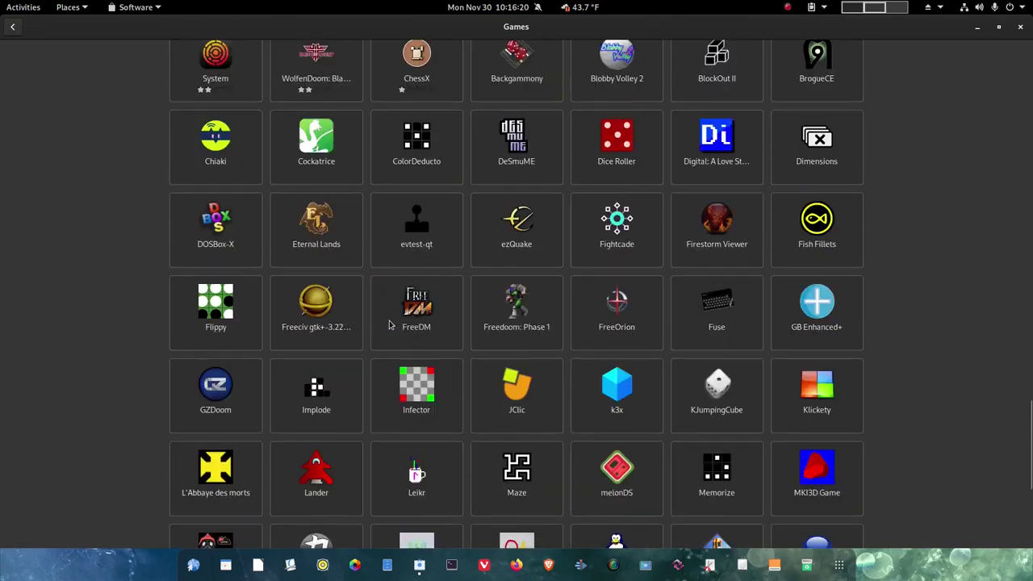
scroll(386, 327, up, 5)
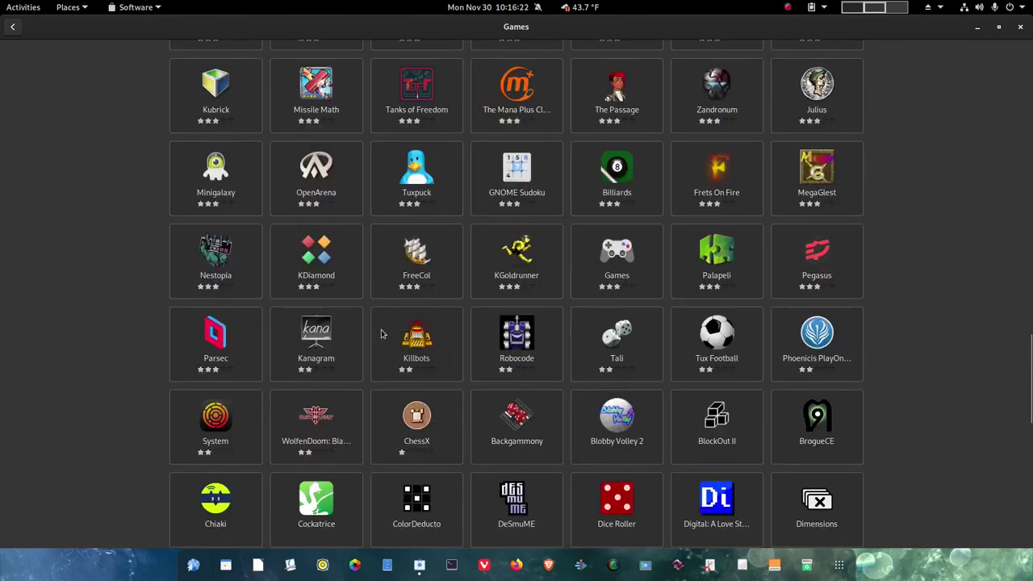
scroll(382, 331, up, 2)
scroll(382, 333, up, 1)
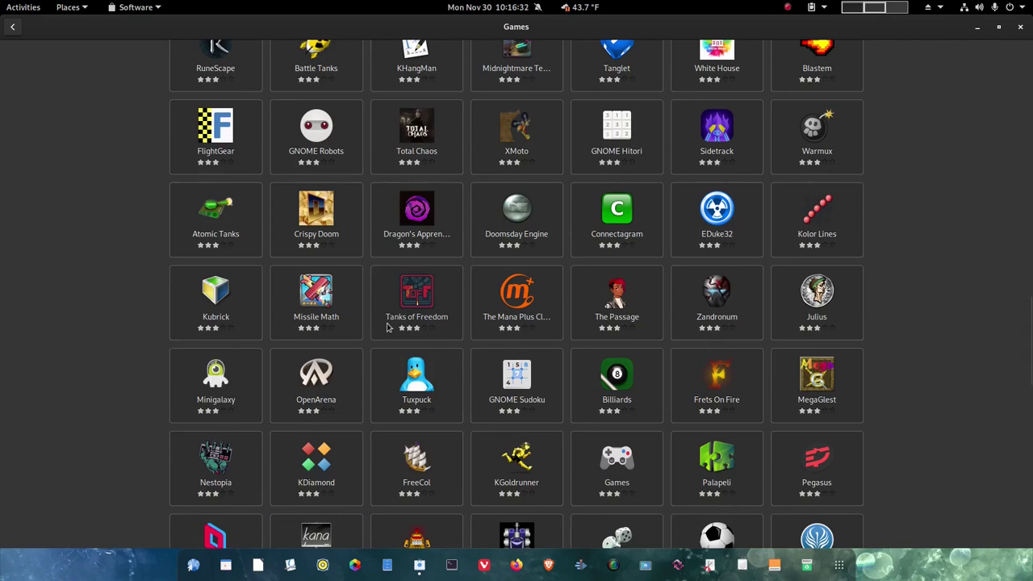
scroll(386, 327, up, 5)
scroll(386, 324, up, 15)
scroll(384, 315, up, 8)
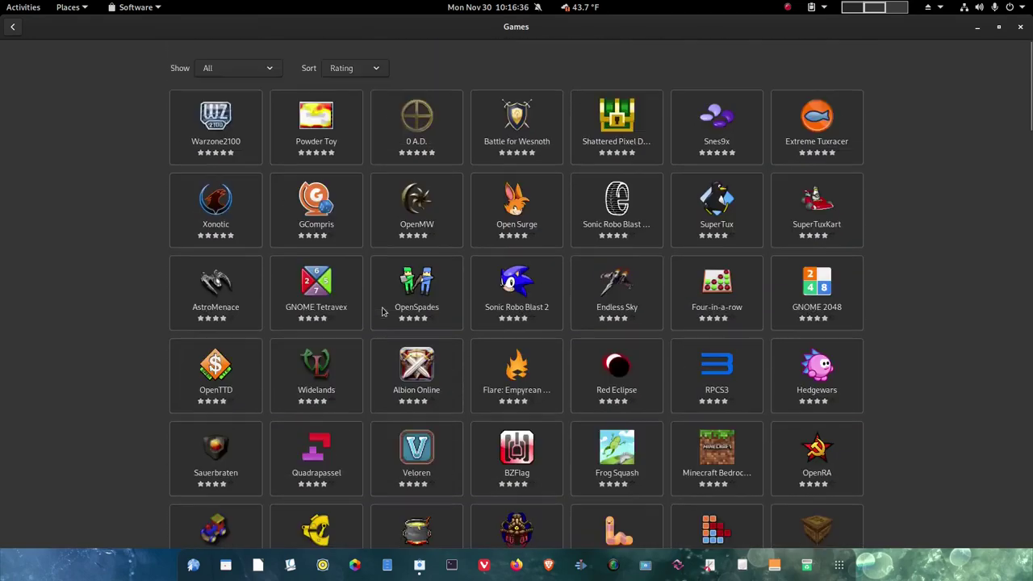
click(13, 27)
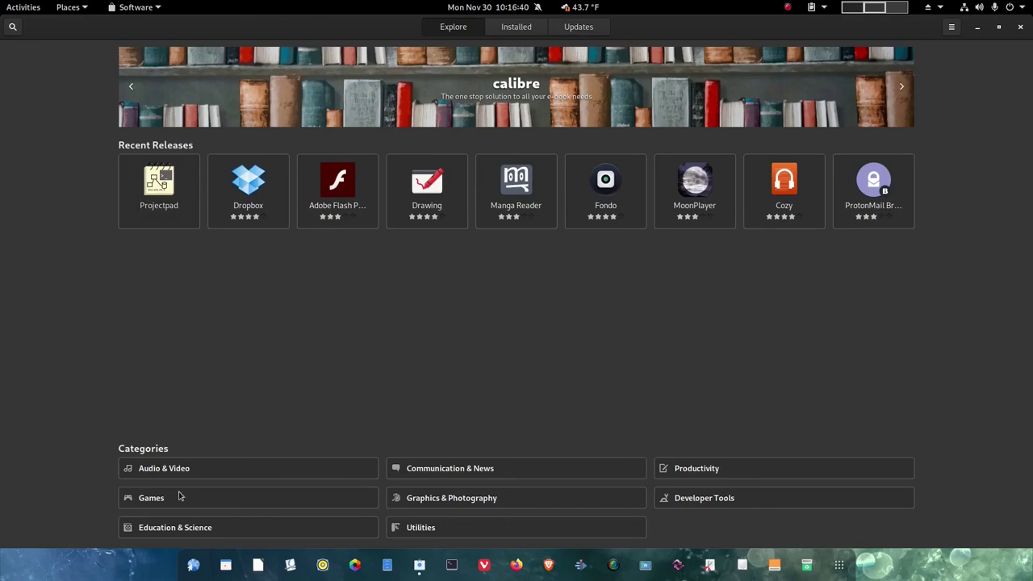
Examine the titles offered under Education & Science and return to the Explore page
click(196, 529)
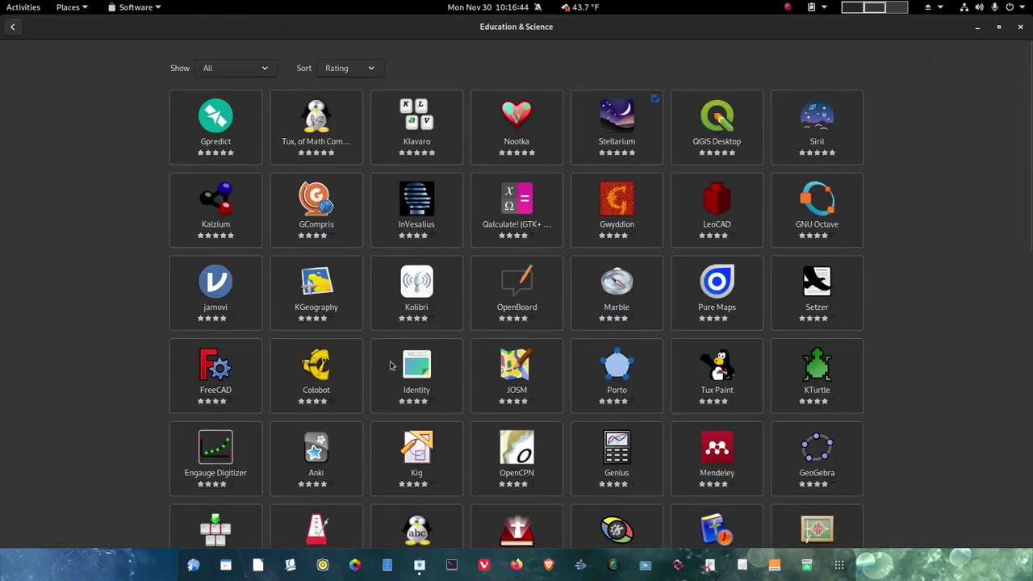
scroll(390, 366, down, 10)
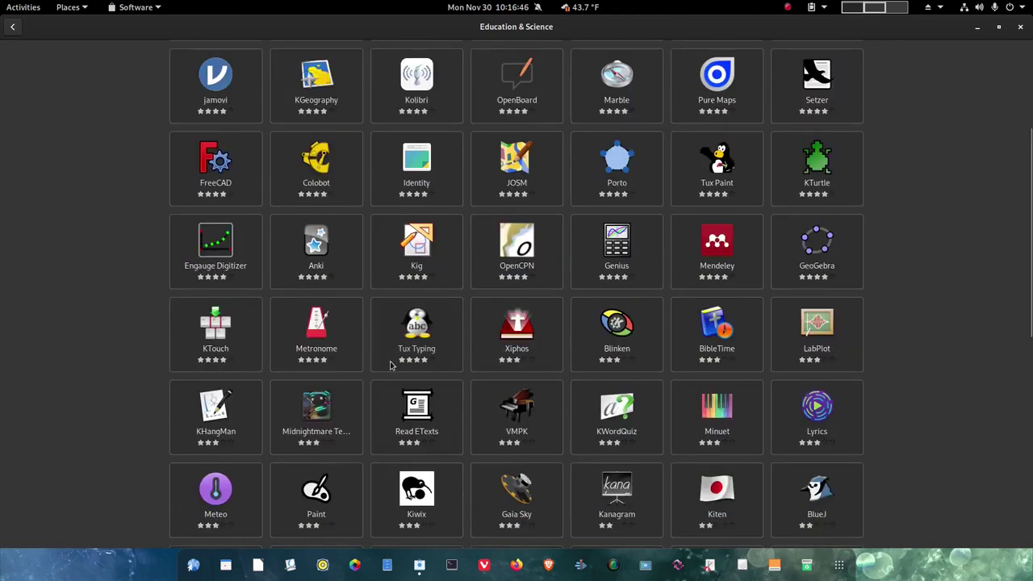
scroll(390, 365, down, 4)
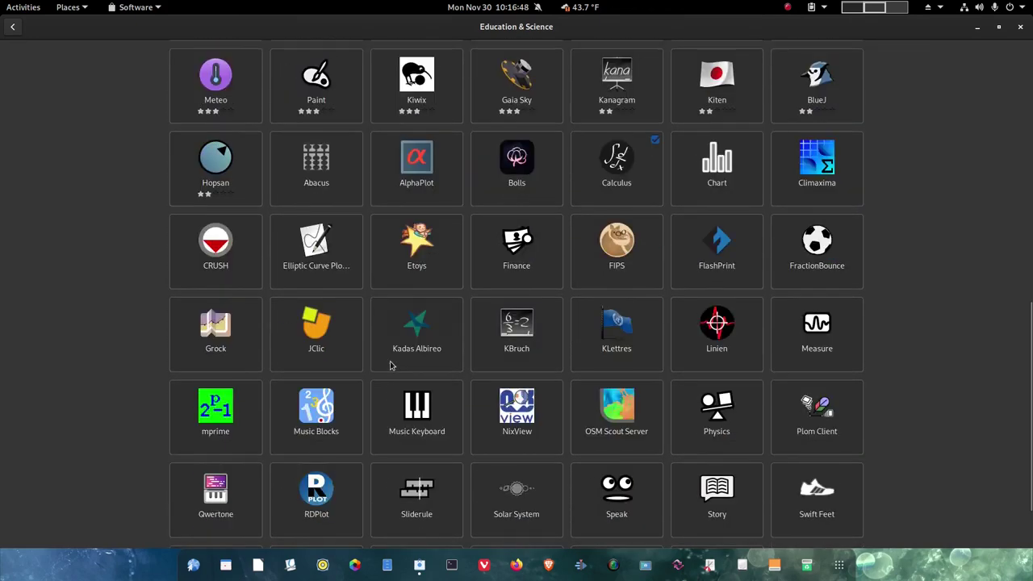
scroll(390, 365, down, 2)
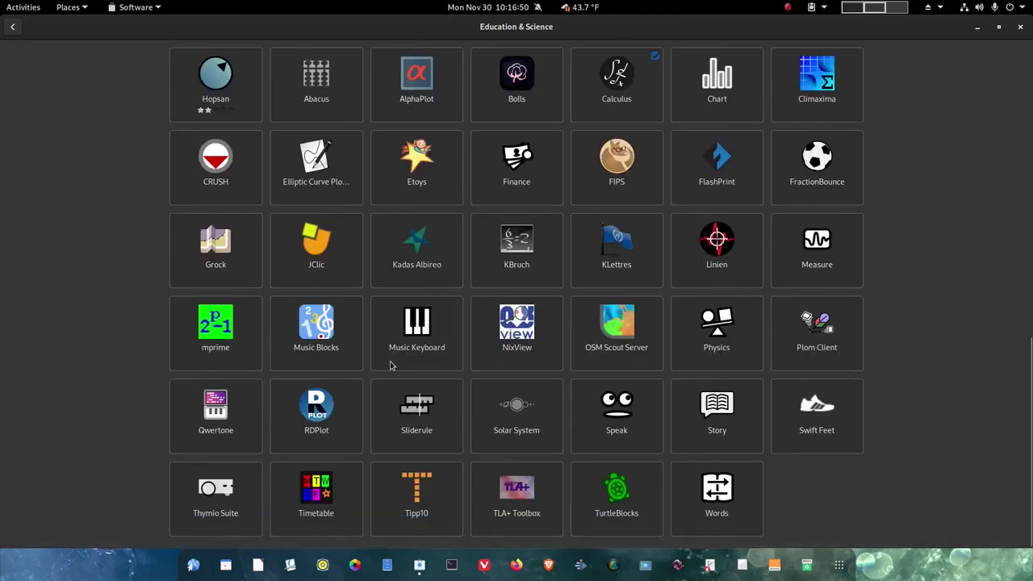
scroll(390, 365, up, 16)
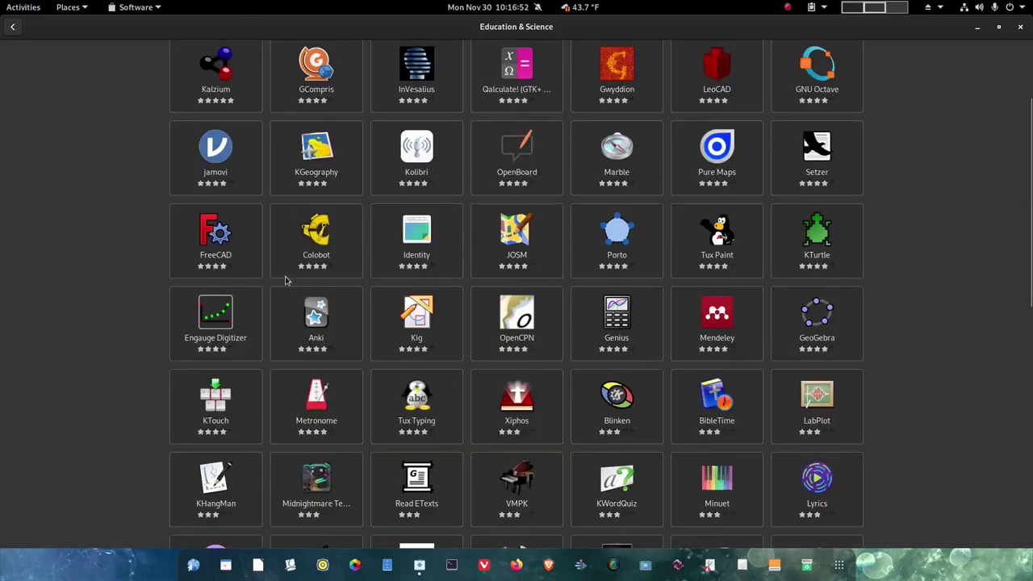
click(12, 27)
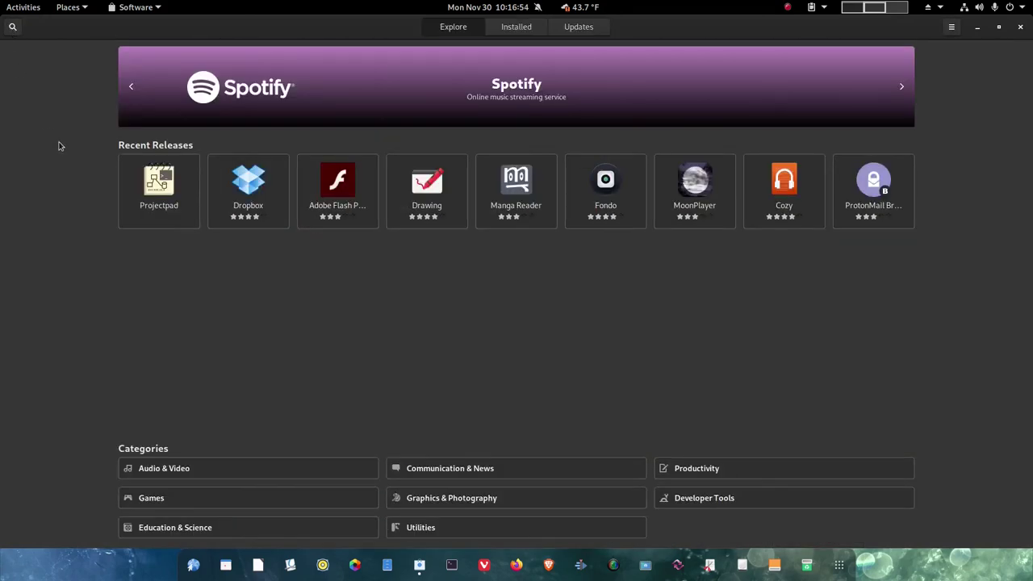
Browse the applications in the Communication & News category and return to the Explore page
click(443, 468)
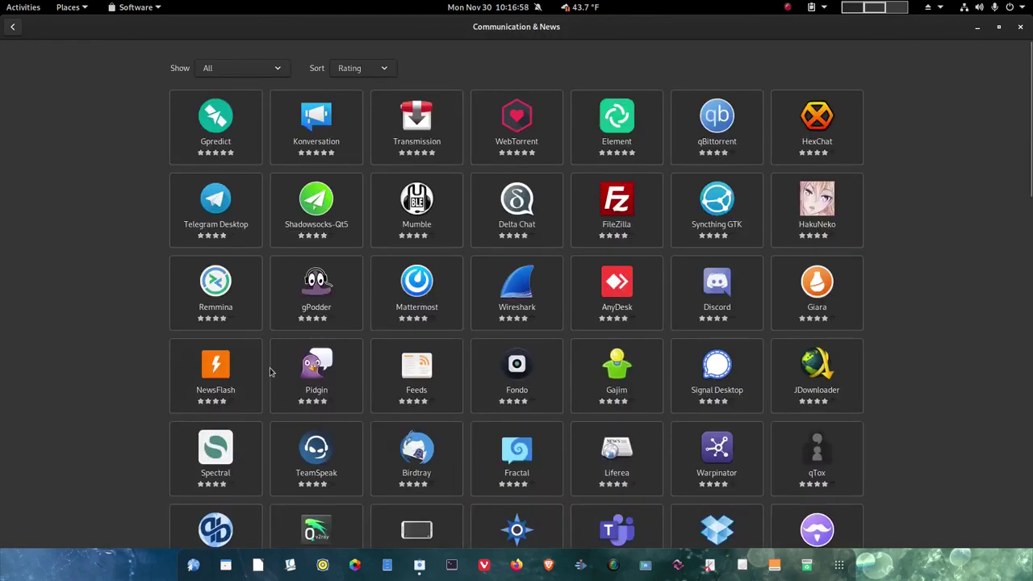
scroll(269, 367, down, 1)
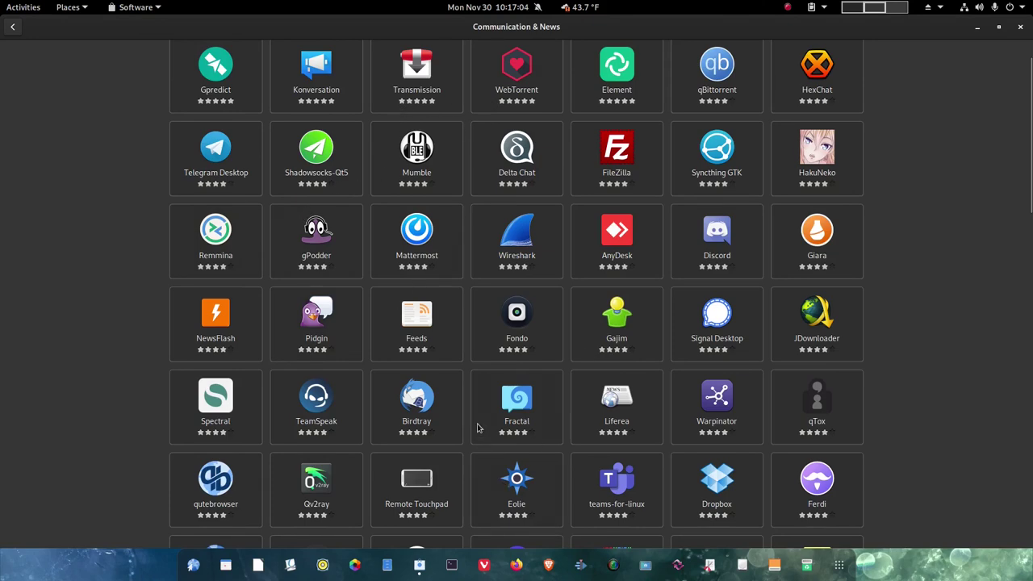
scroll(480, 428, down, 1)
scroll(444, 330, down, 10)
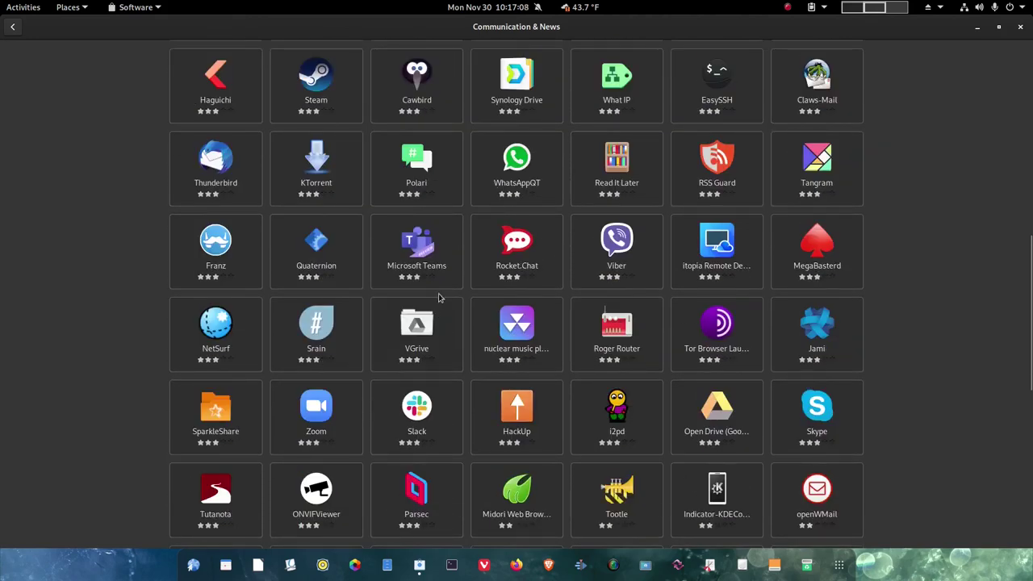
click(13, 27)
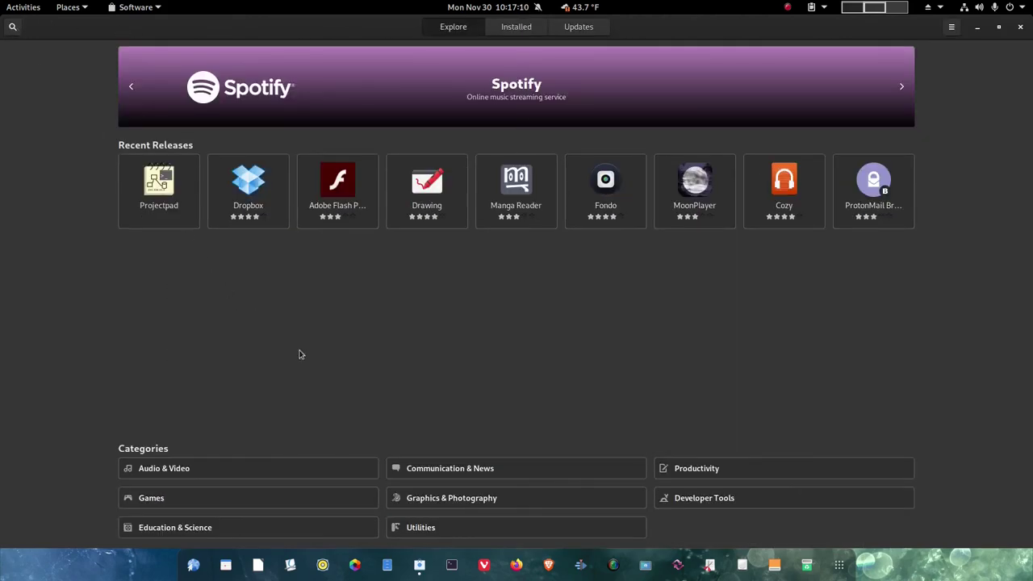
Look through the Graphics & Photography category to its end and return to the Explore page
click(455, 499)
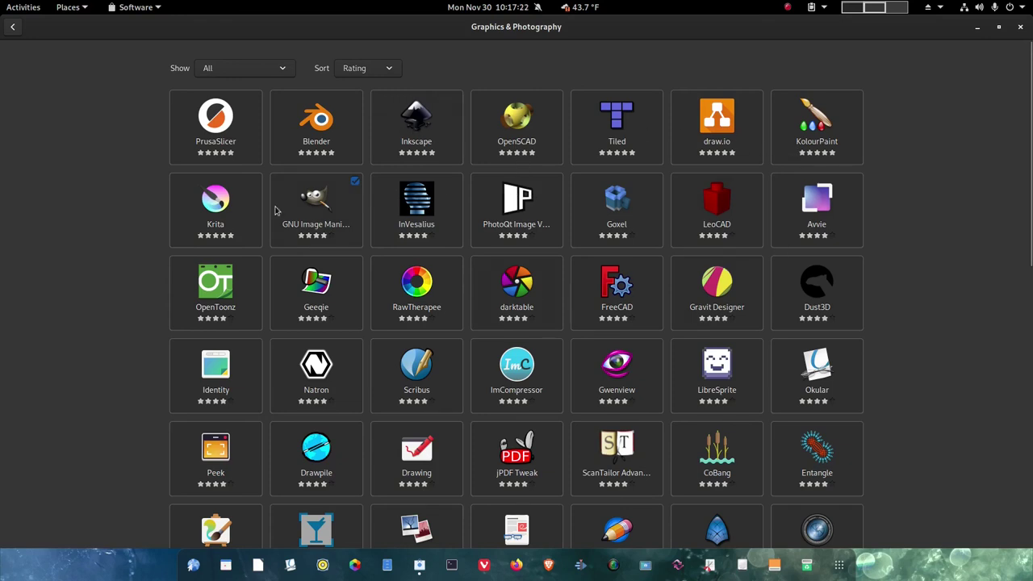
scroll(484, 381, down, 3)
scroll(484, 381, down, 8)
scroll(485, 381, down, 1)
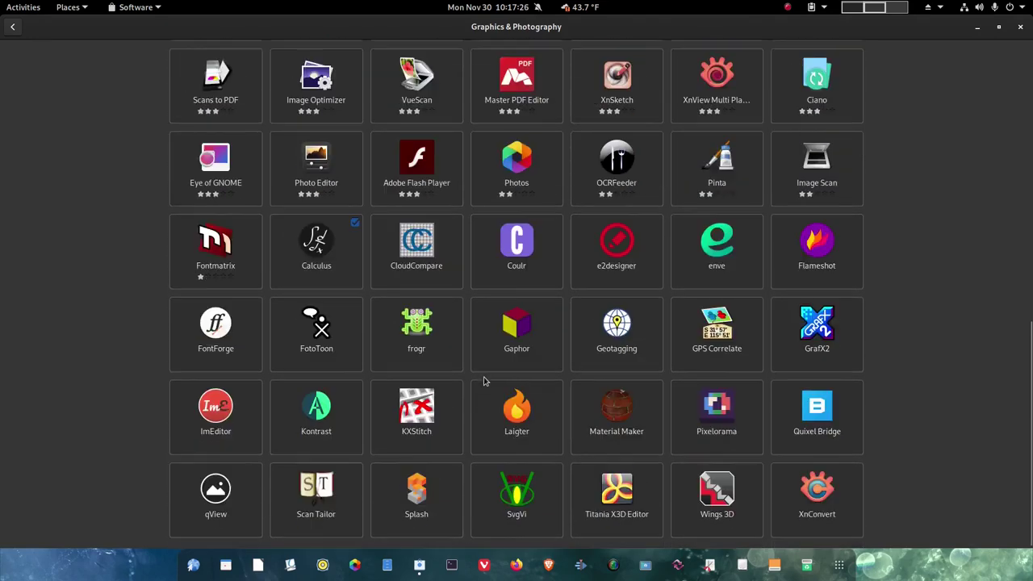
click(11, 26)
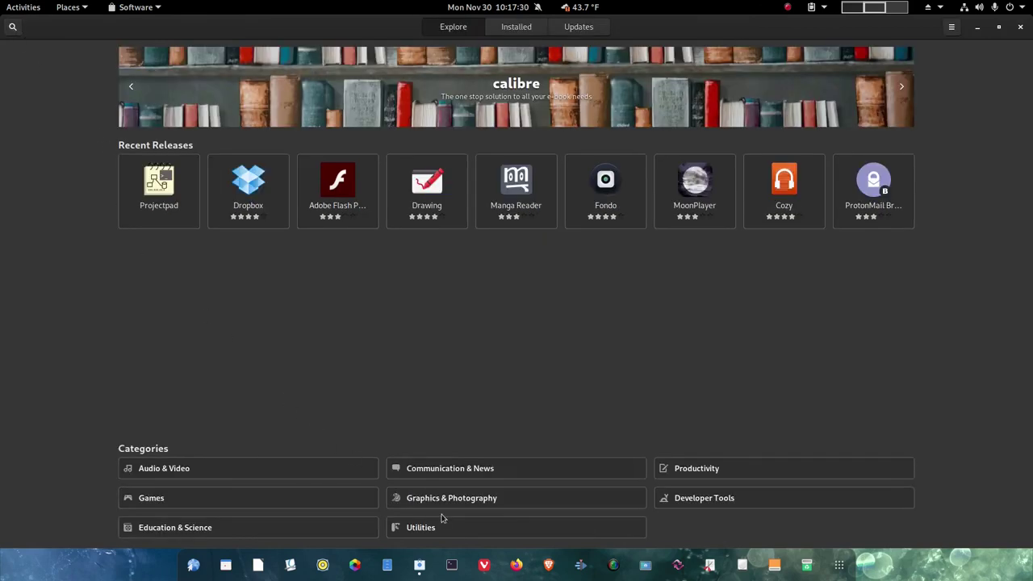
Examine the applications listed in the Productivity category down to the last entry
click(716, 477)
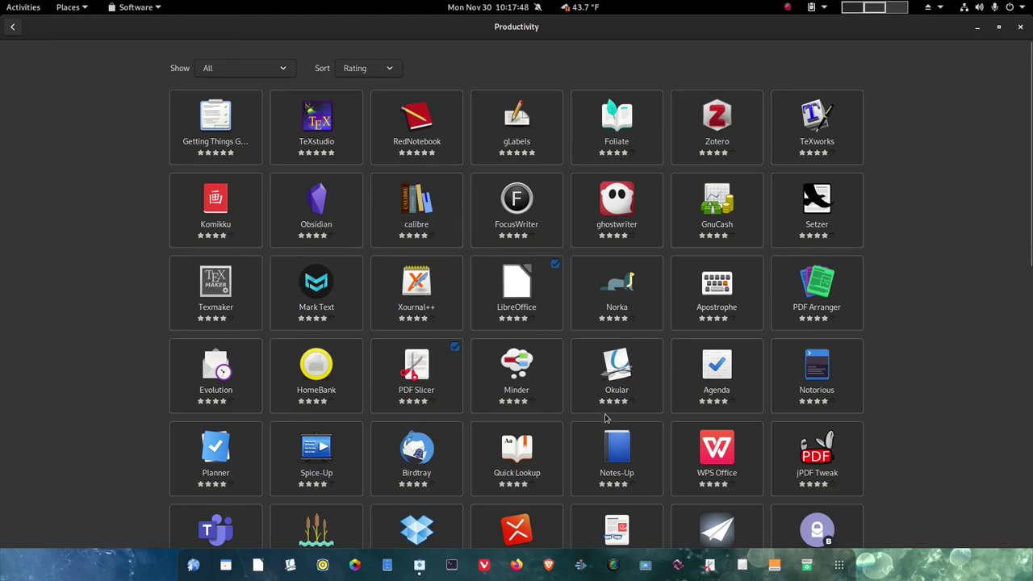
scroll(605, 417, down, 3)
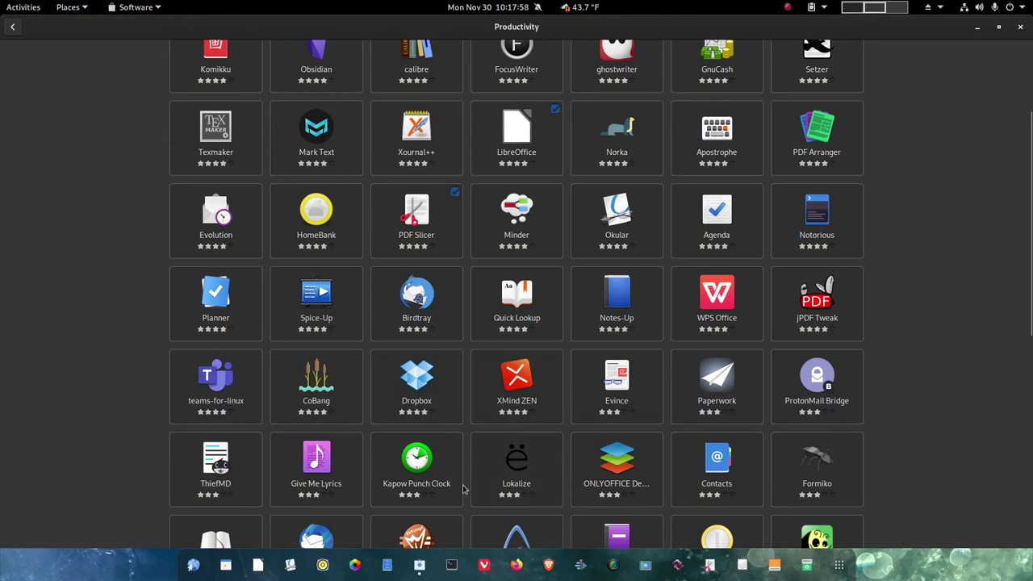
scroll(432, 434, down, 5)
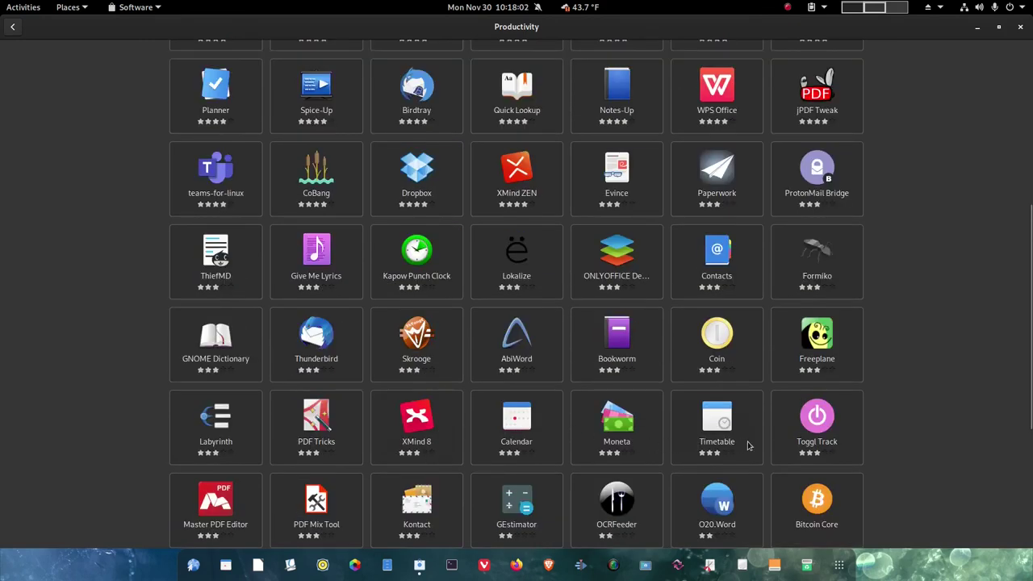
scroll(369, 452, down, 3)
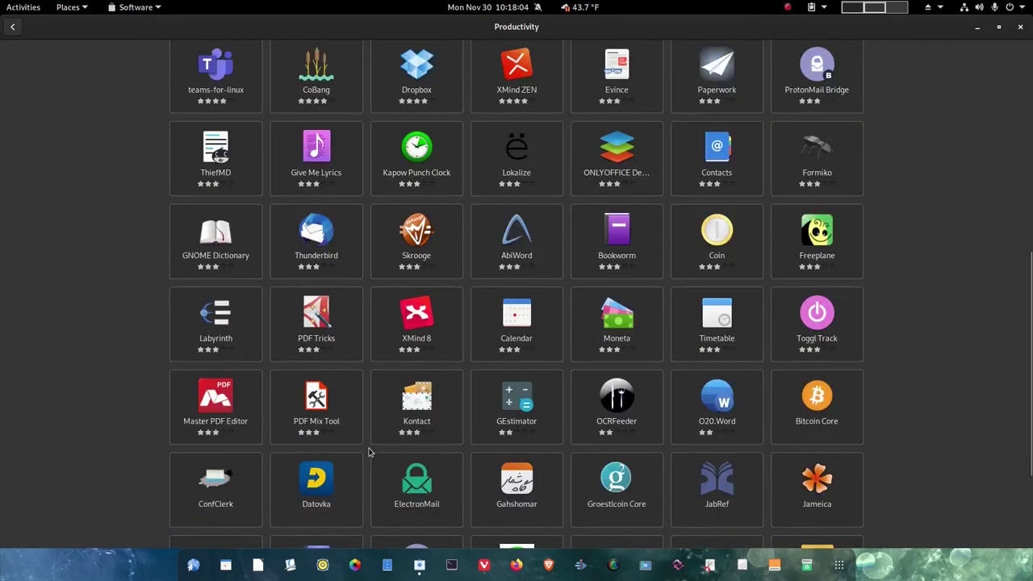
scroll(368, 452, down, 3)
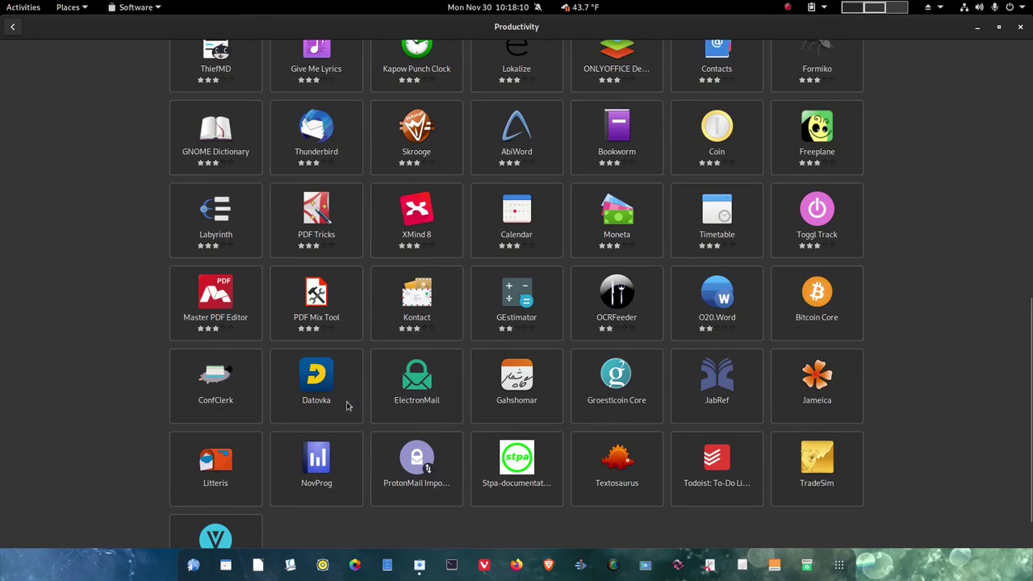
scroll(281, 387, down, 2)
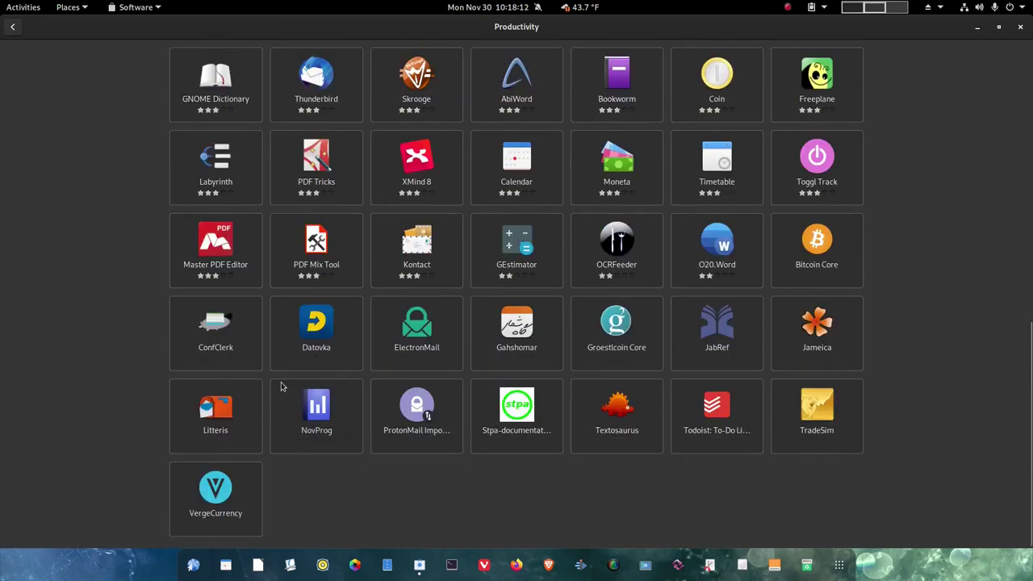
scroll(350, 417, up, 2)
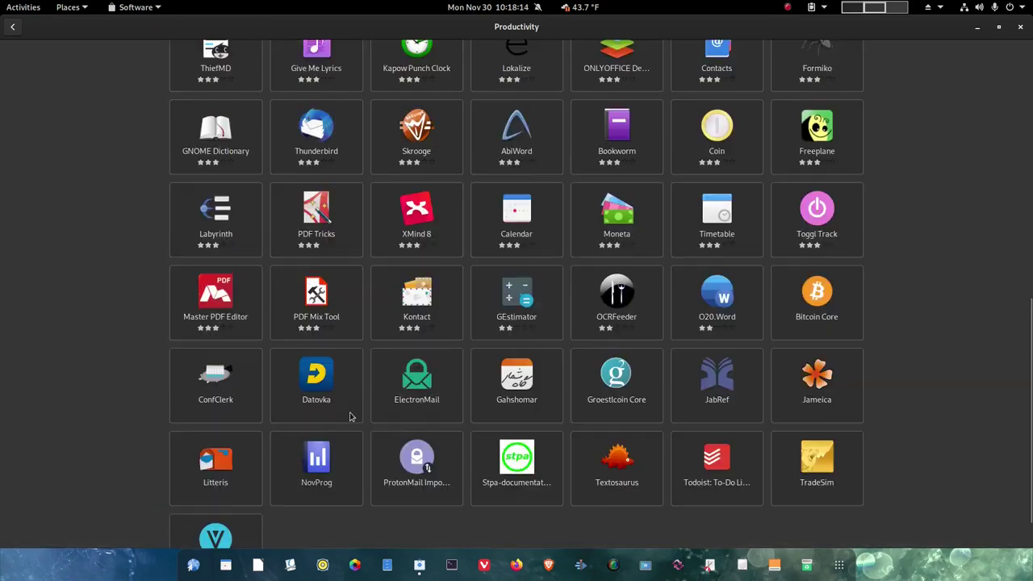
Install RedNotebook from the Productivity category and close the software store
scroll(349, 416, up, 10)
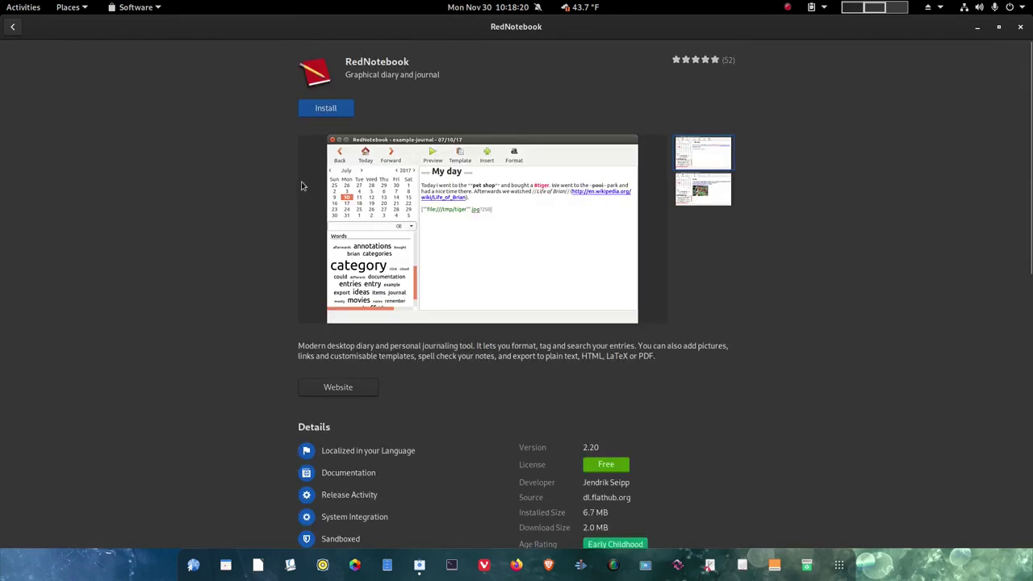
click(323, 112)
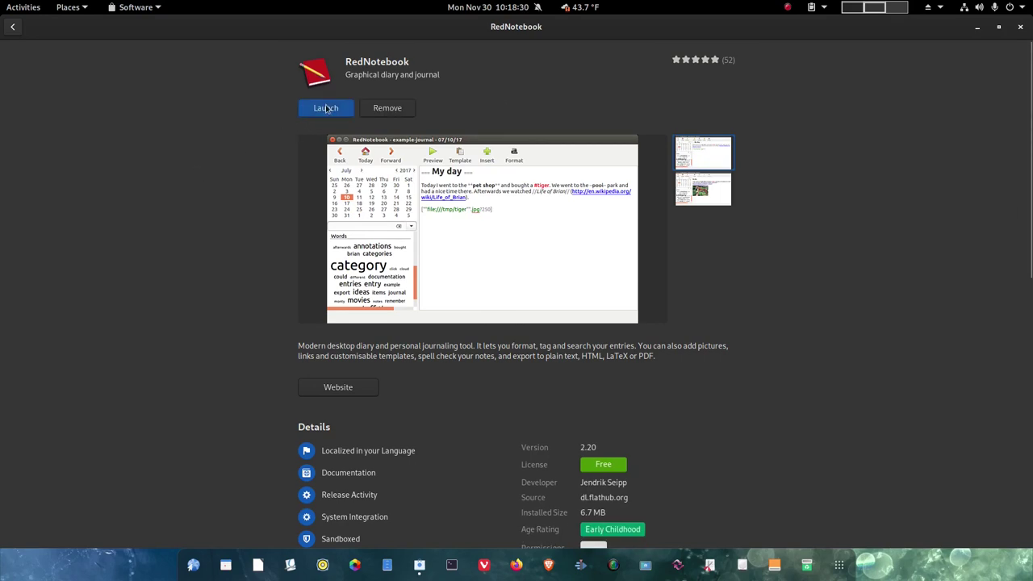
click(1021, 28)
Search the installed applications for "Red" and add RedNotebook to the favorites
key(super)
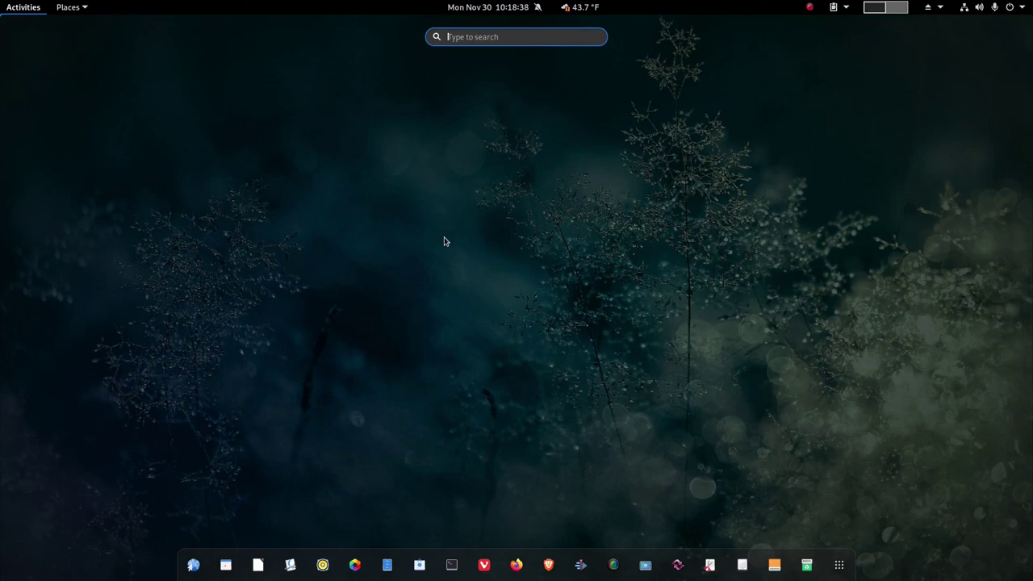
text(Red)
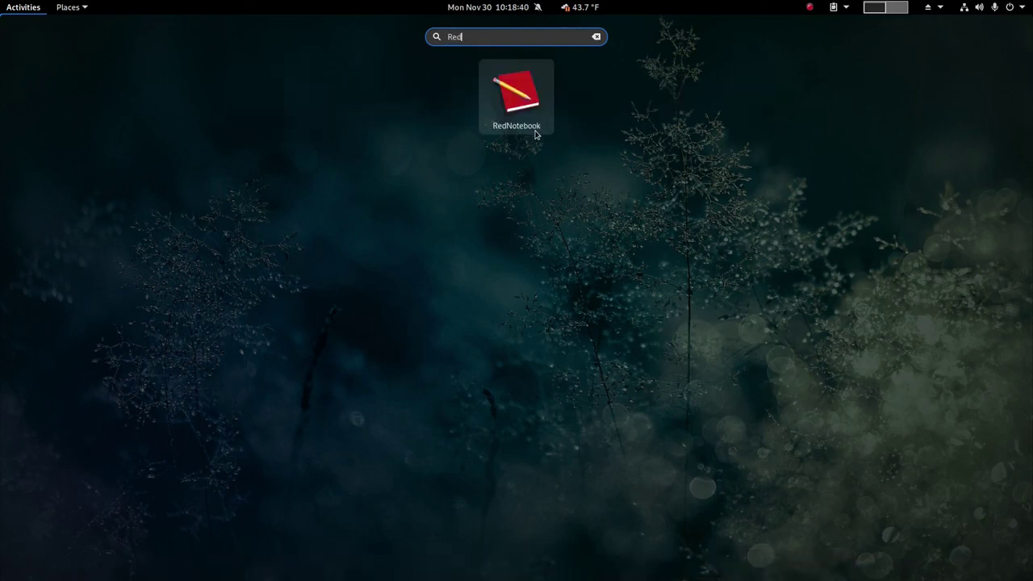
right_click(525, 98)
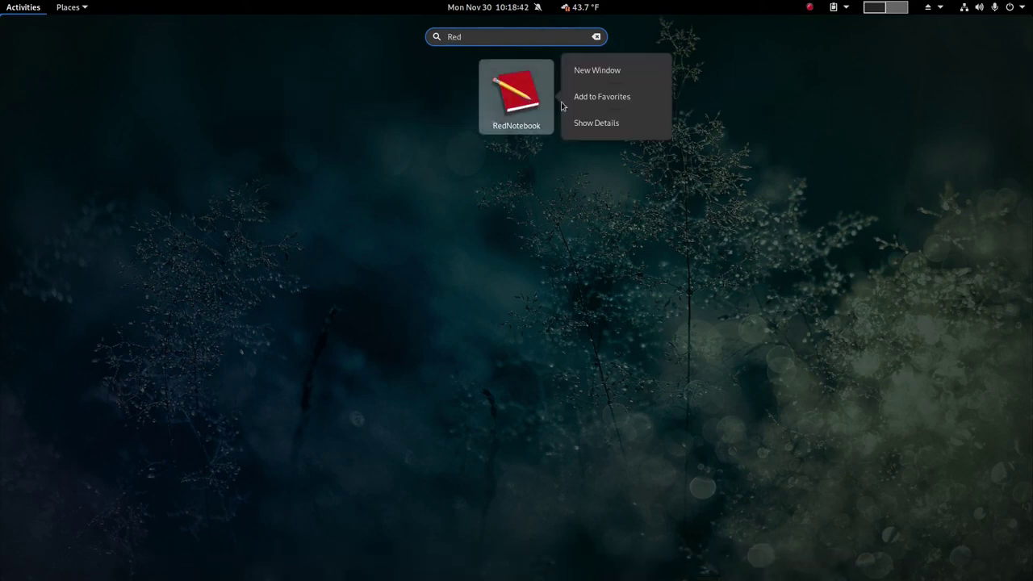
click(591, 102)
Launch RedNotebook, view it in a maximized window and close it
click(521, 110)
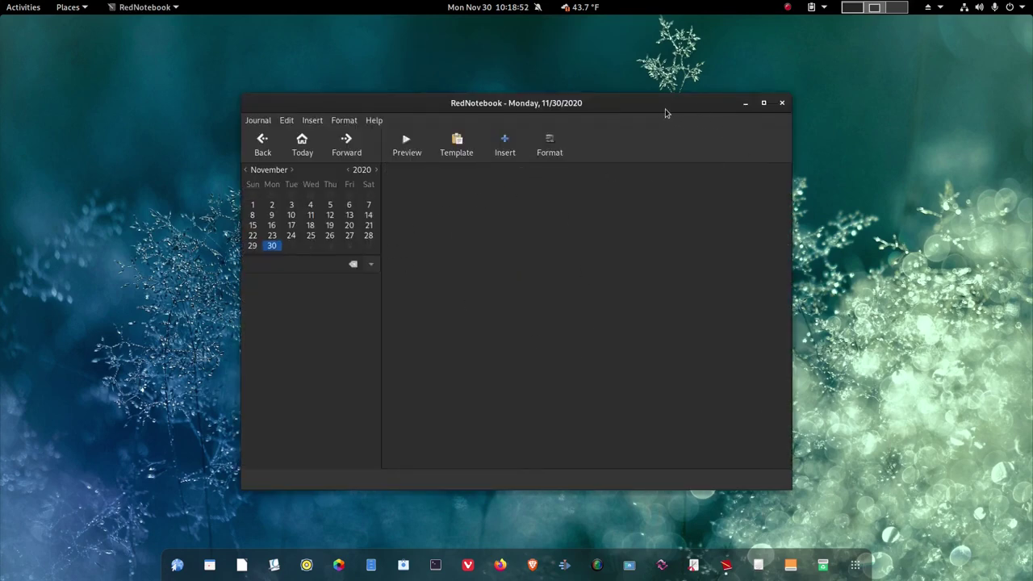
drag(665, 113, 646, 12)
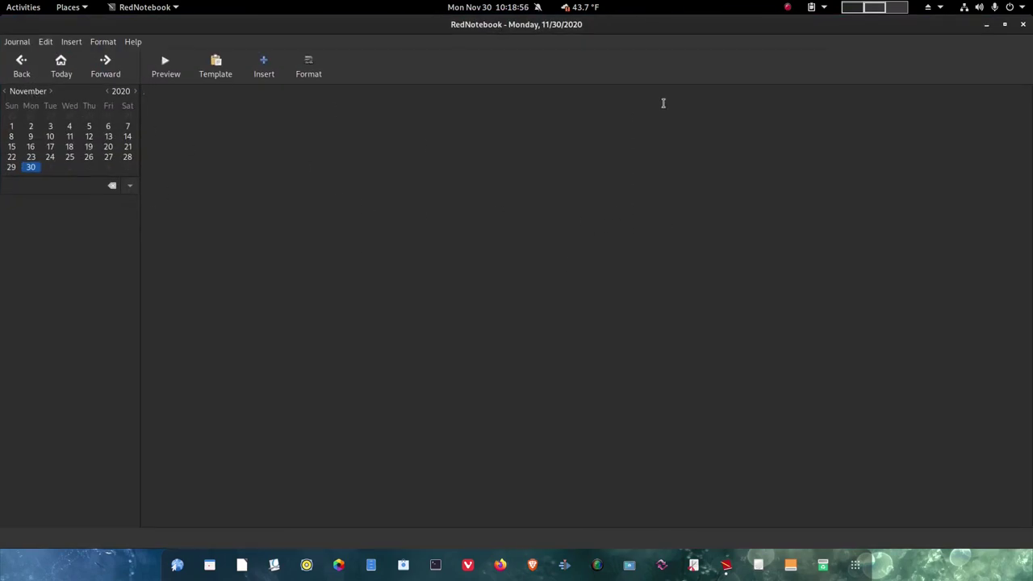
click(1023, 24)
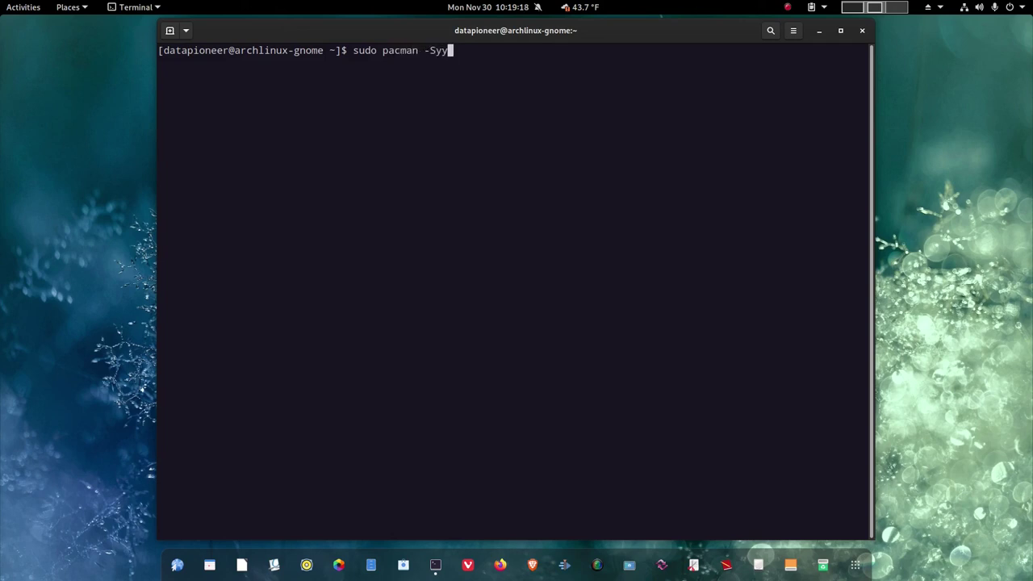
Refresh the package databases with sudo pacman -Syy, authenticating with the account password, and install all system upgrades with sudo pacman -Syu
key(Return)
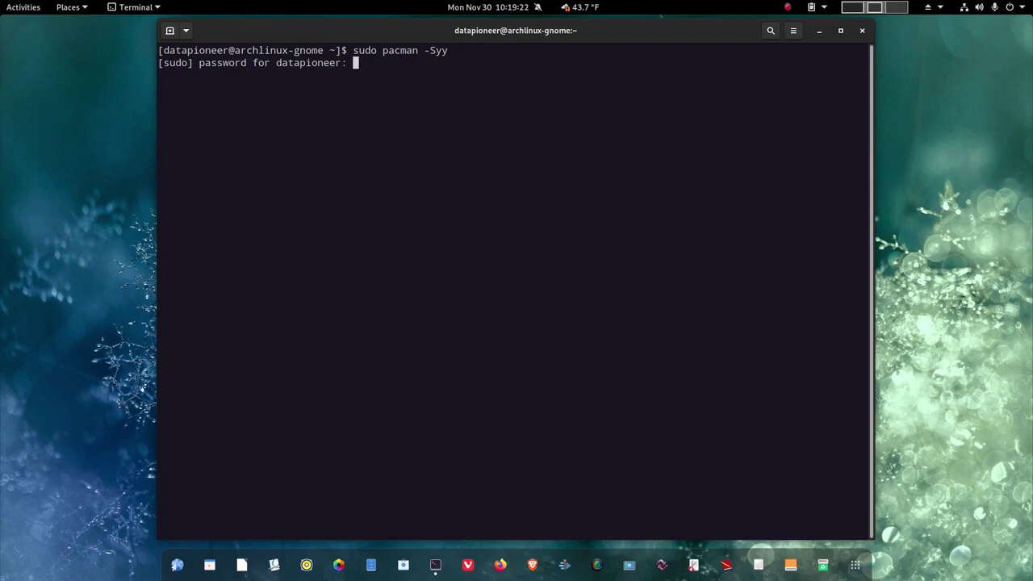
key(Return)
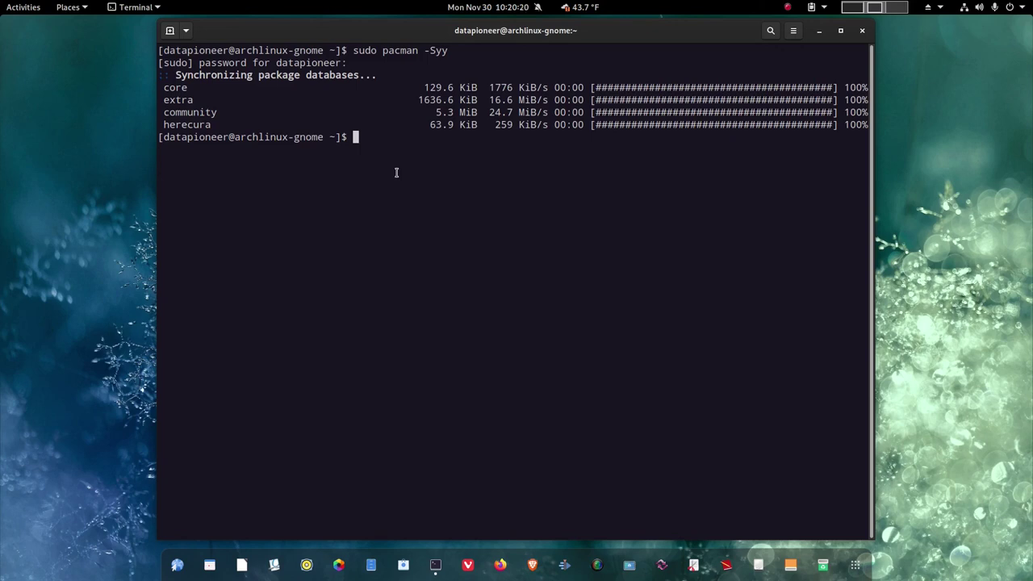
text(sudo pacman -Syu)
key(Return)
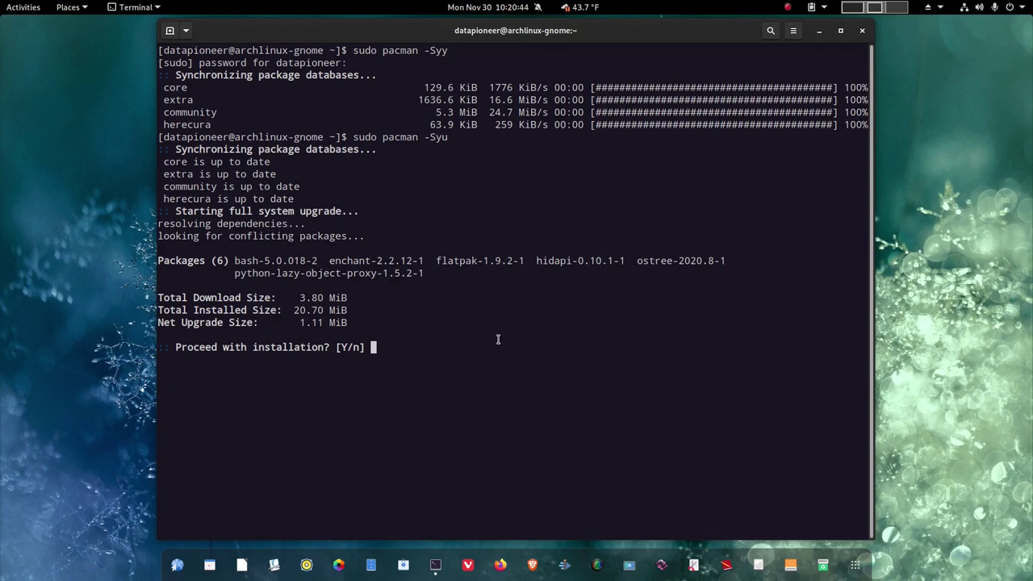
text(y)
key(Return)
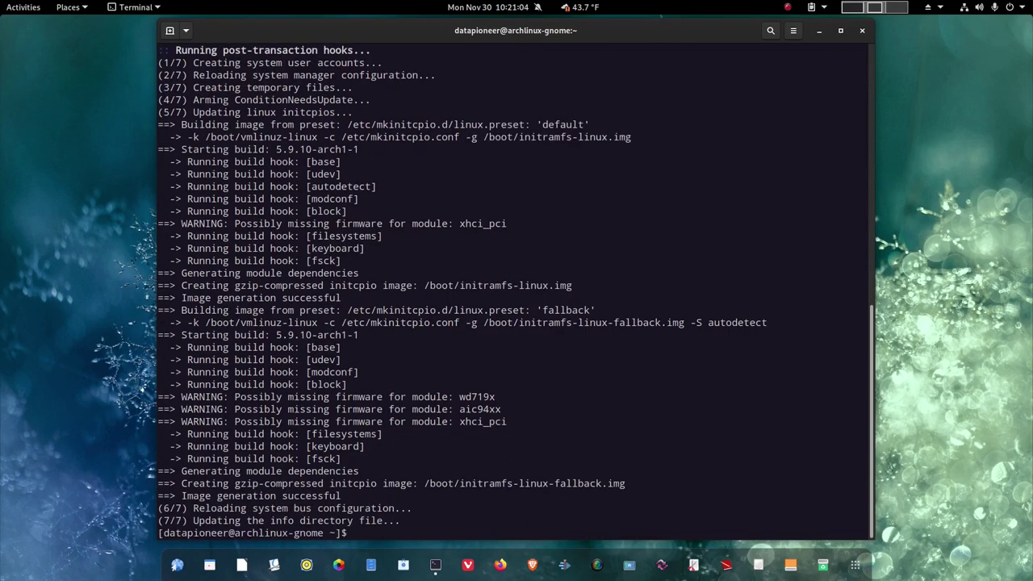
Clear the terminal output and check the running processes in htop, quitting it when done
text(clear)
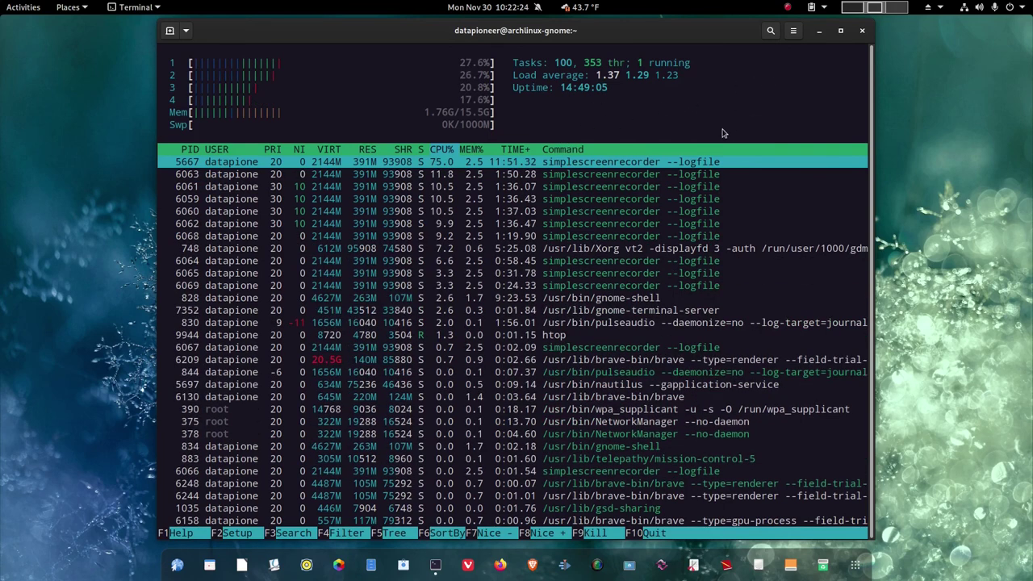
key(q)
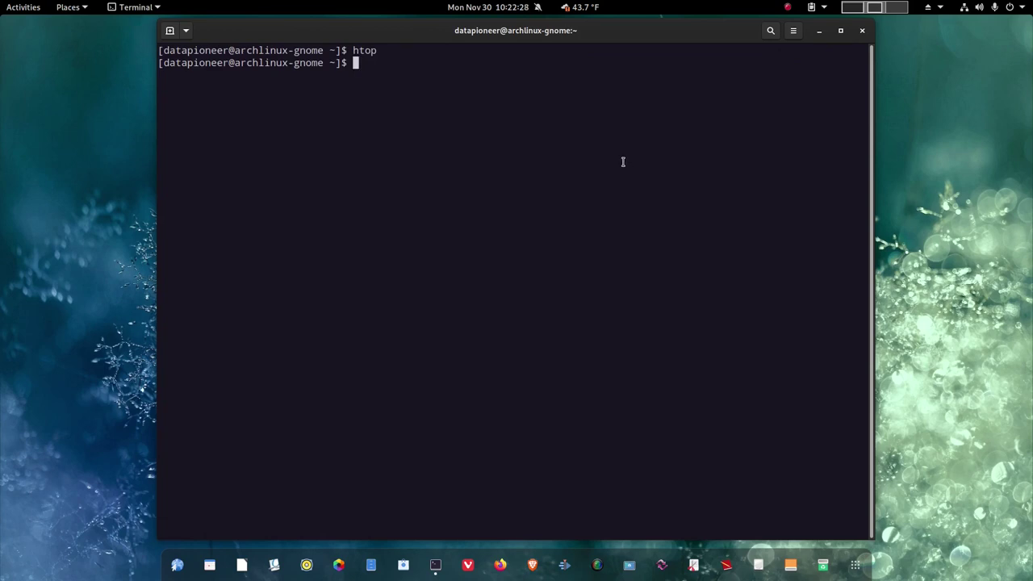
Maximize the terminal window and inspect the system load with glances, quitting it when done
double_click(655, 38)
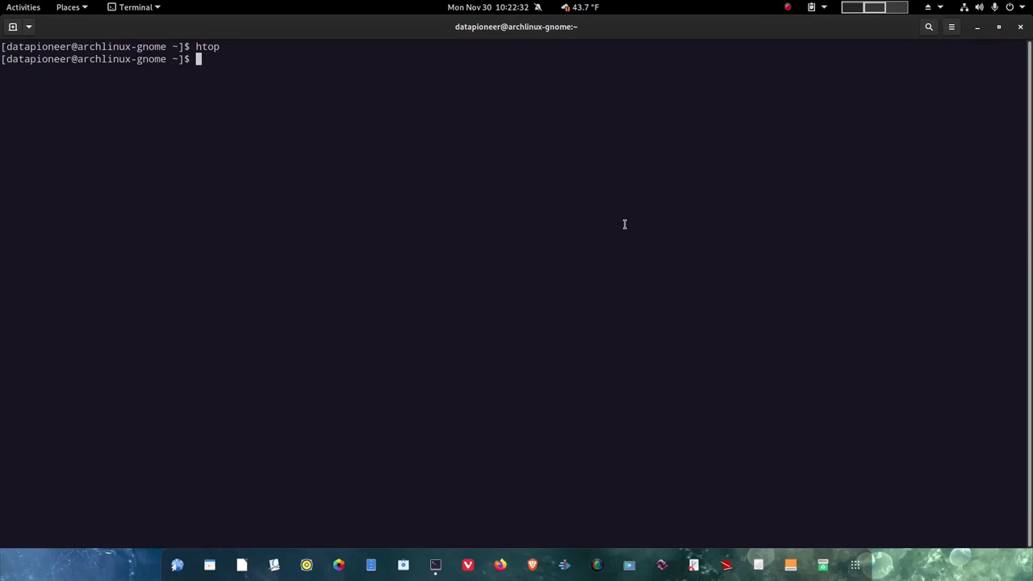
text(glances)
key(Return)
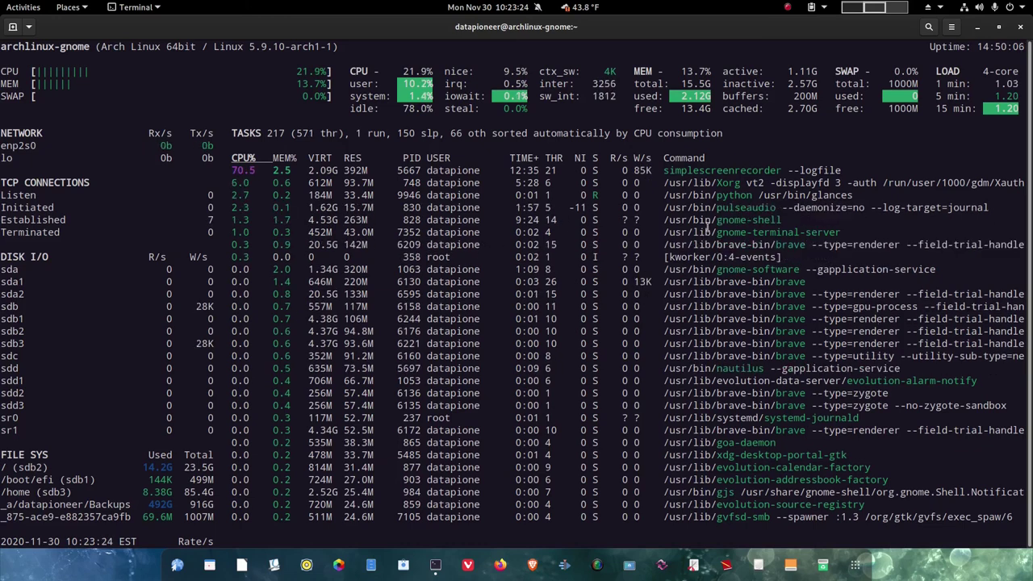
key(q)
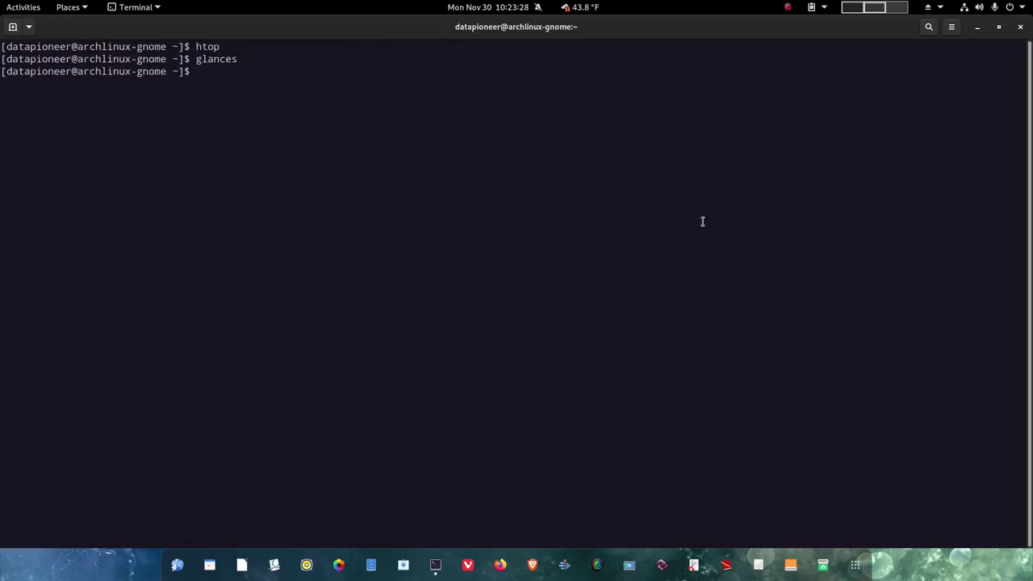
Display the kernel information with uname -a and the disk usage with df -kh
text(uname -a)
key(Return)
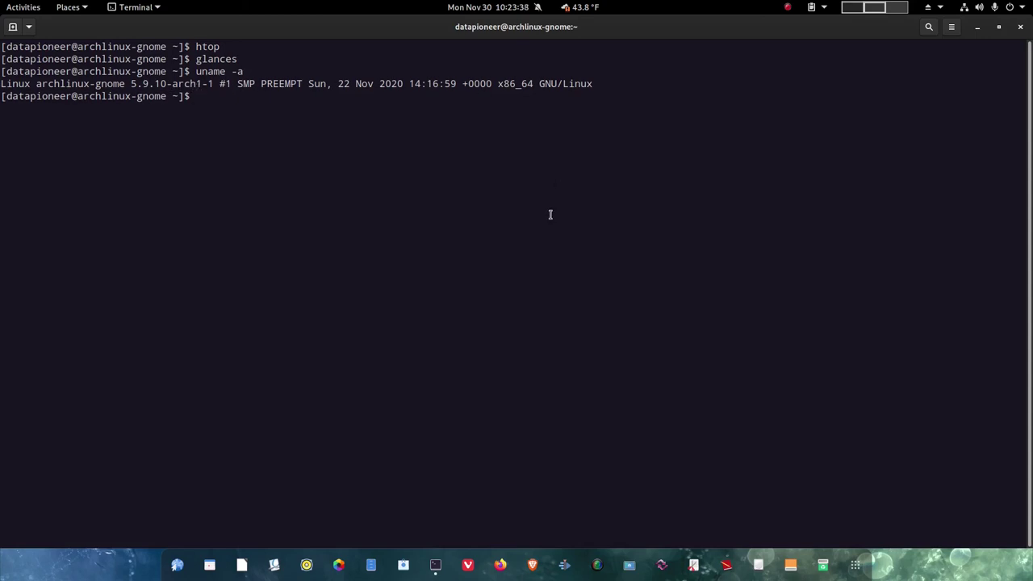
text(df -kh)
key(Return)
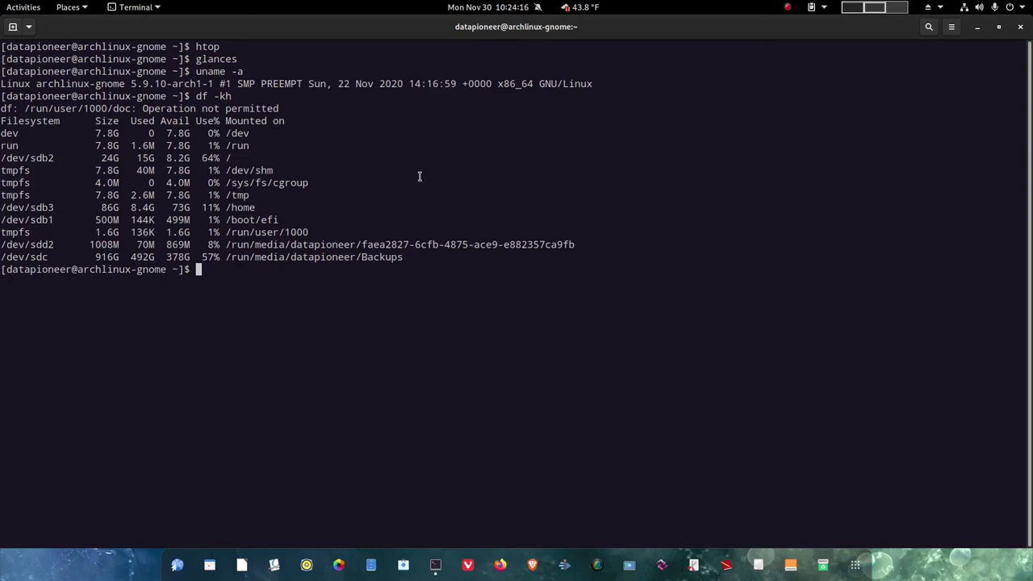
Clear the terminal output and end the terminal session with exit
text(clear)
key(Return)
text(exit)
key(Return)
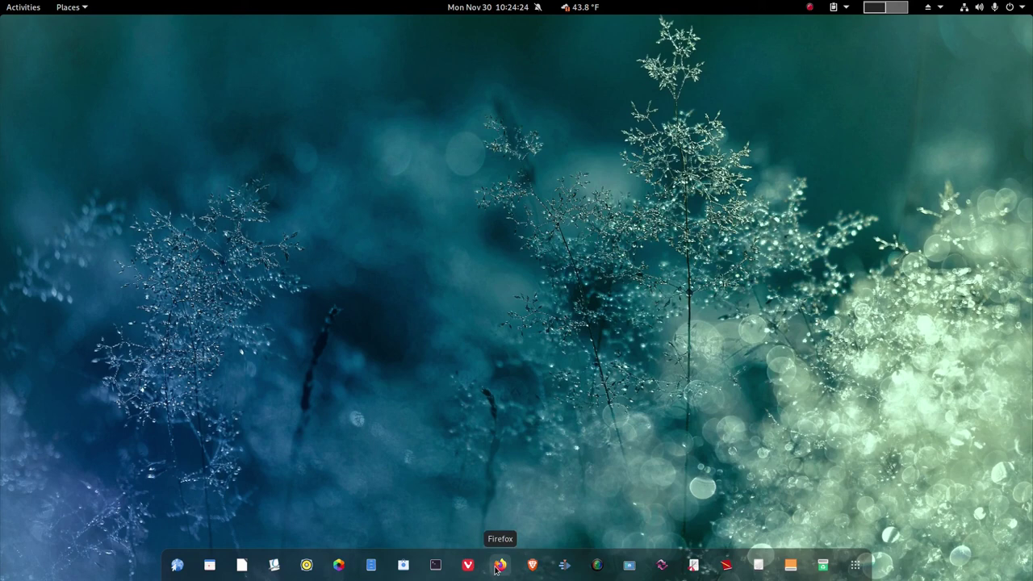
Open the Brave browser
click(532, 565)
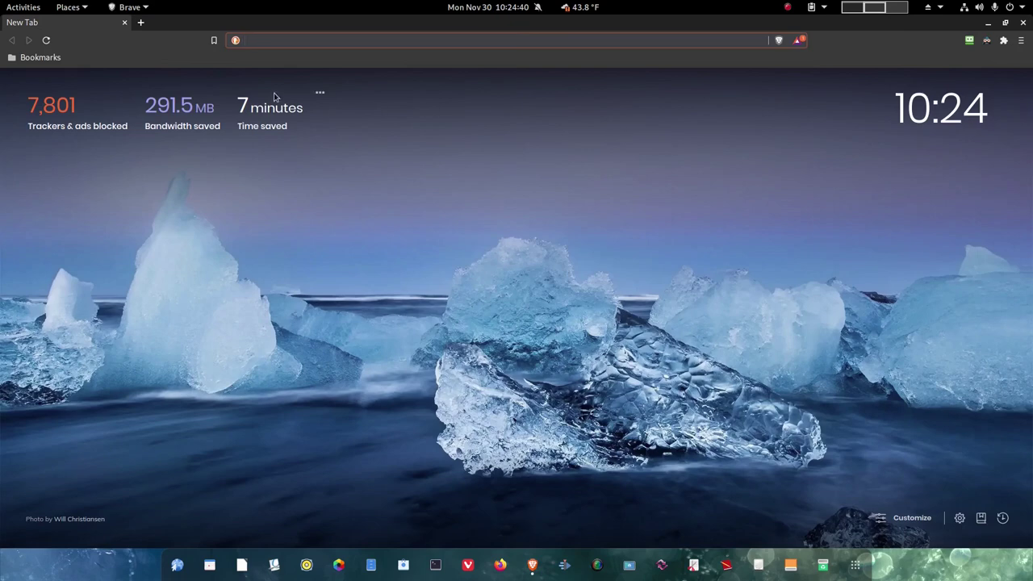
Browse the bookmark folders, including Library Resources, and close the Brave browser
click(33, 59)
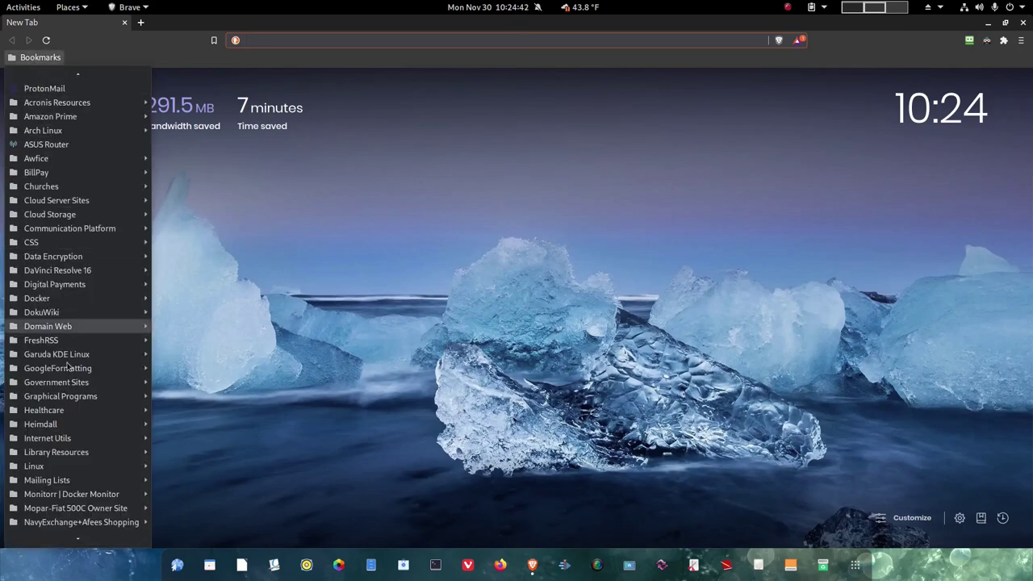
scroll(101, 500, down, 3)
mouse_move(119, 371)
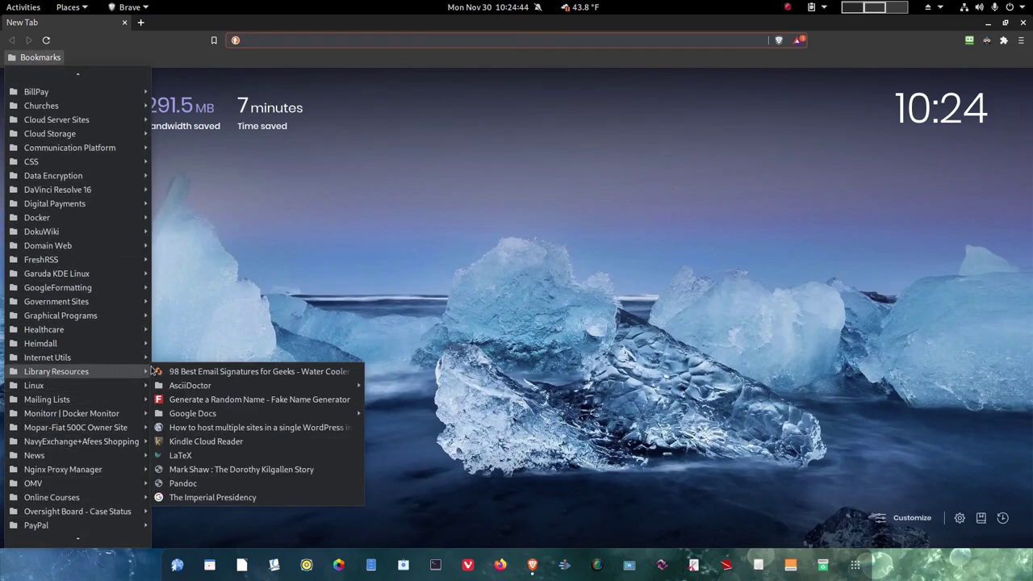
click(600, 391)
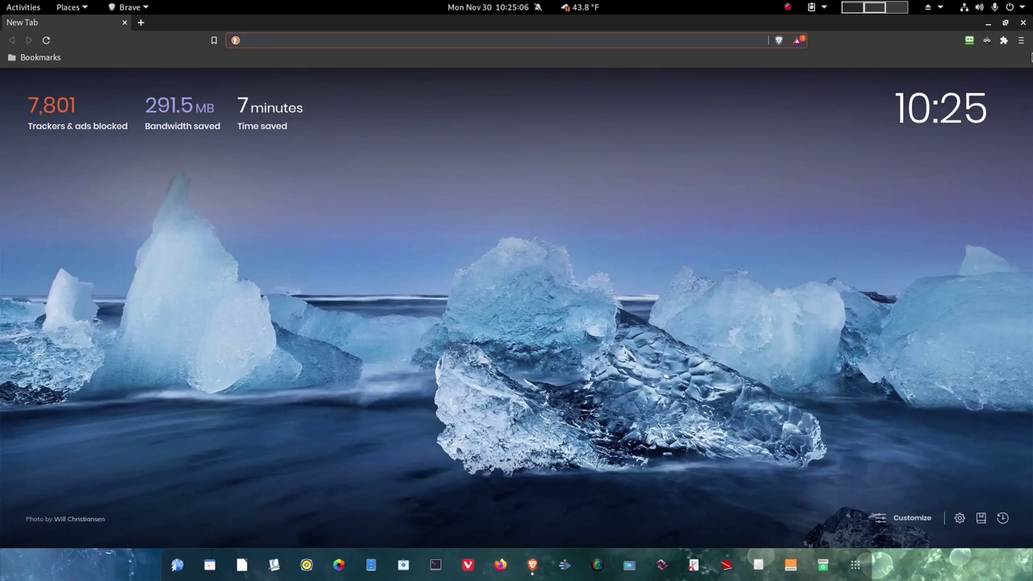
click(1023, 22)
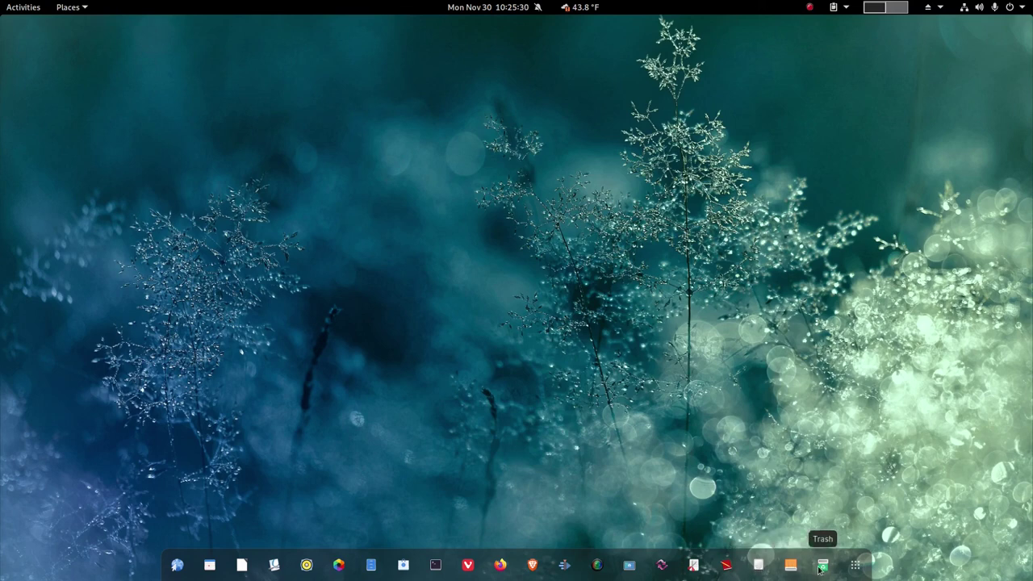
Launch Leafpad from the second page of the application grid and close its empty window
click(857, 565)
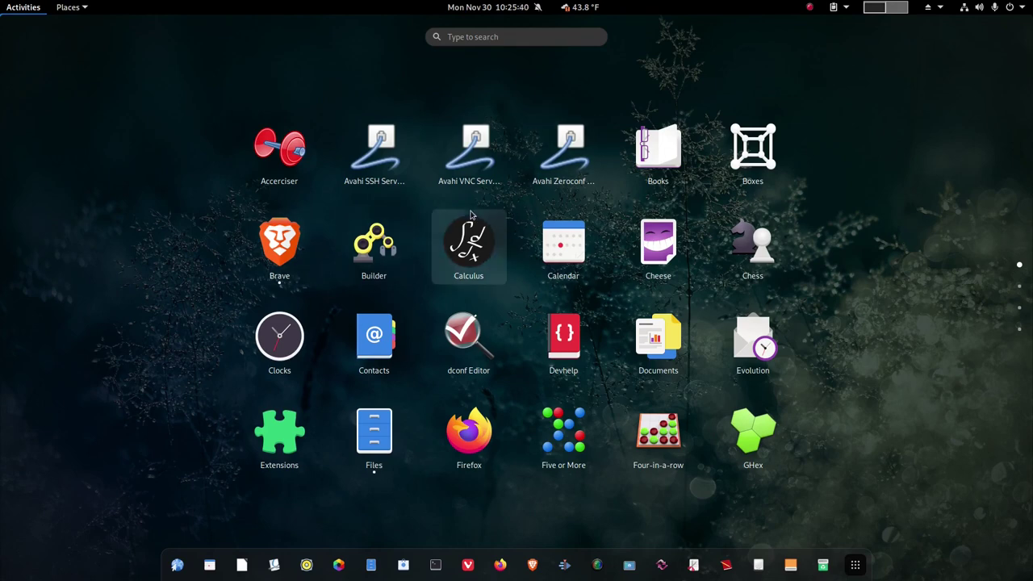
click(1020, 287)
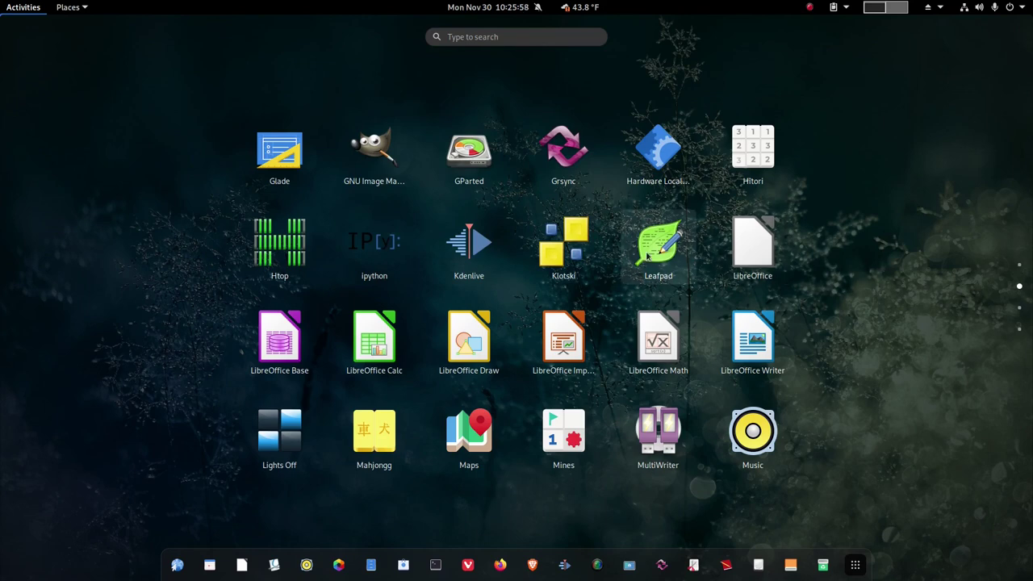
click(648, 256)
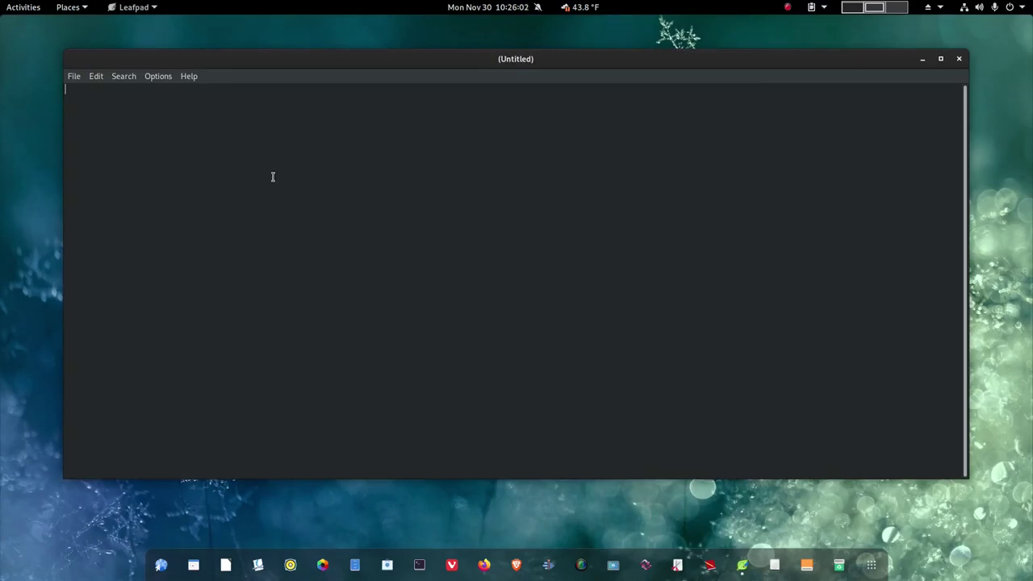
click(959, 58)
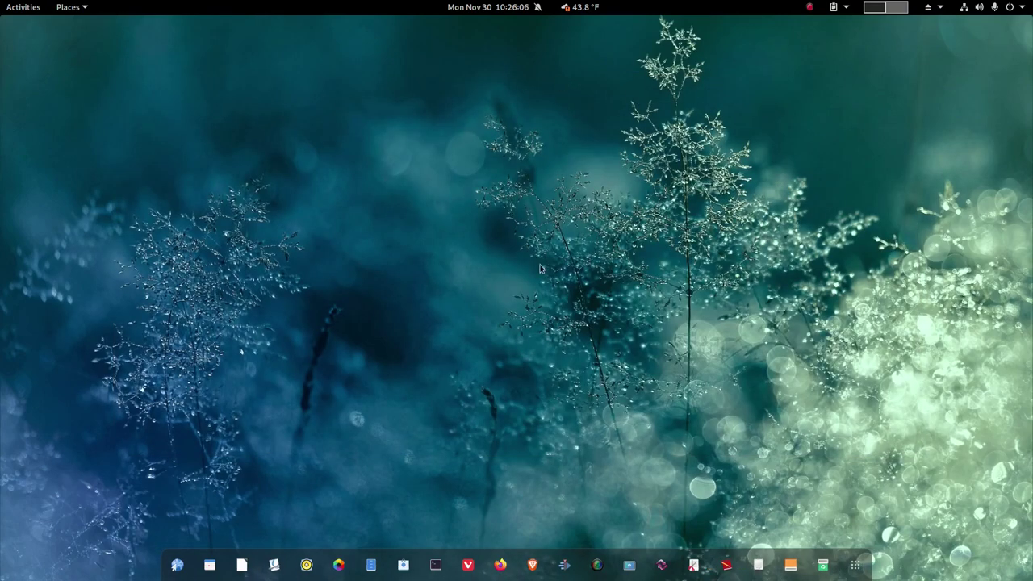
Look through the second, third and fourth pages of the application grid, then return to the desktop
click(854, 564)
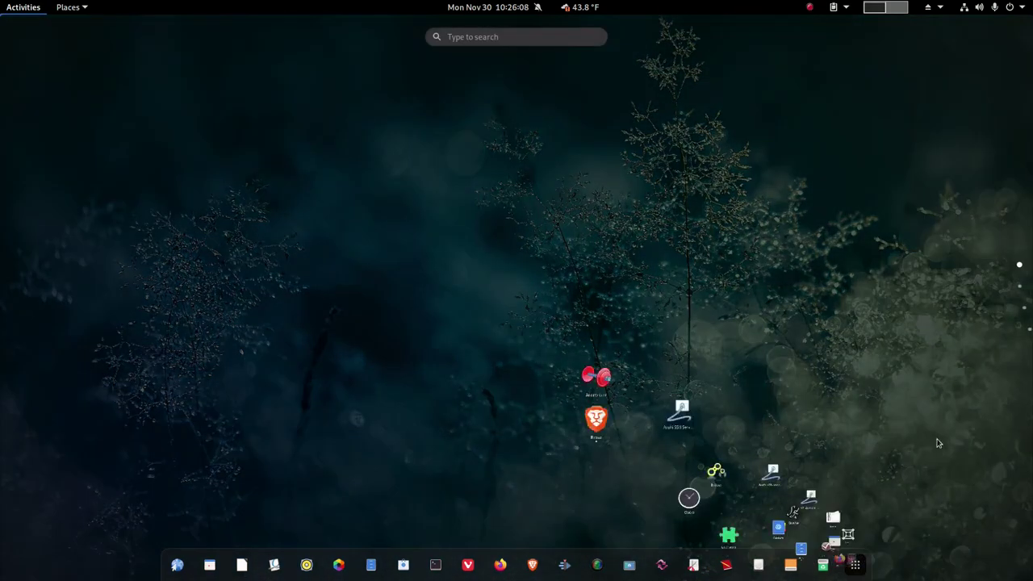
click(1019, 287)
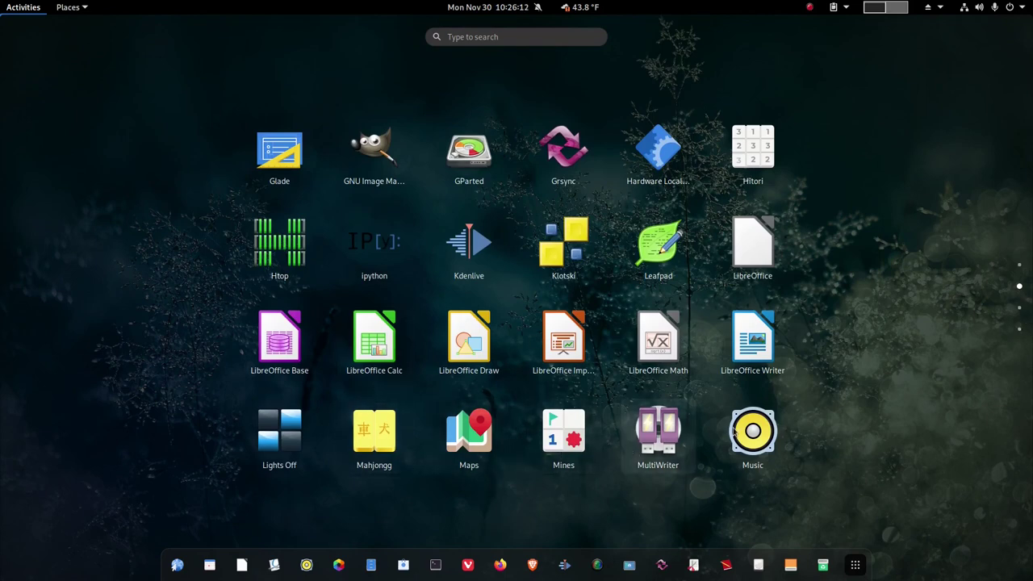
click(1020, 308)
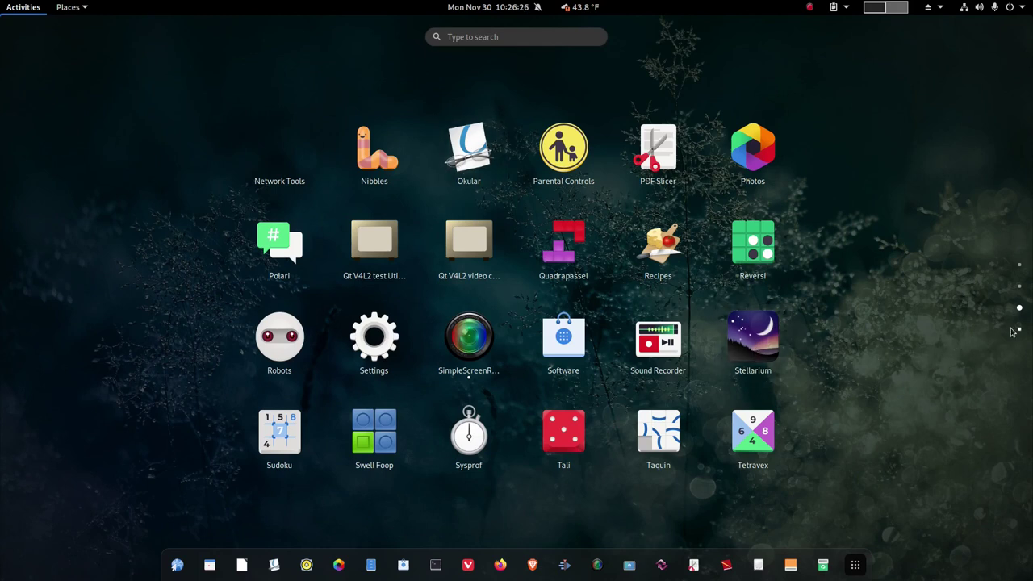
click(1019, 330)
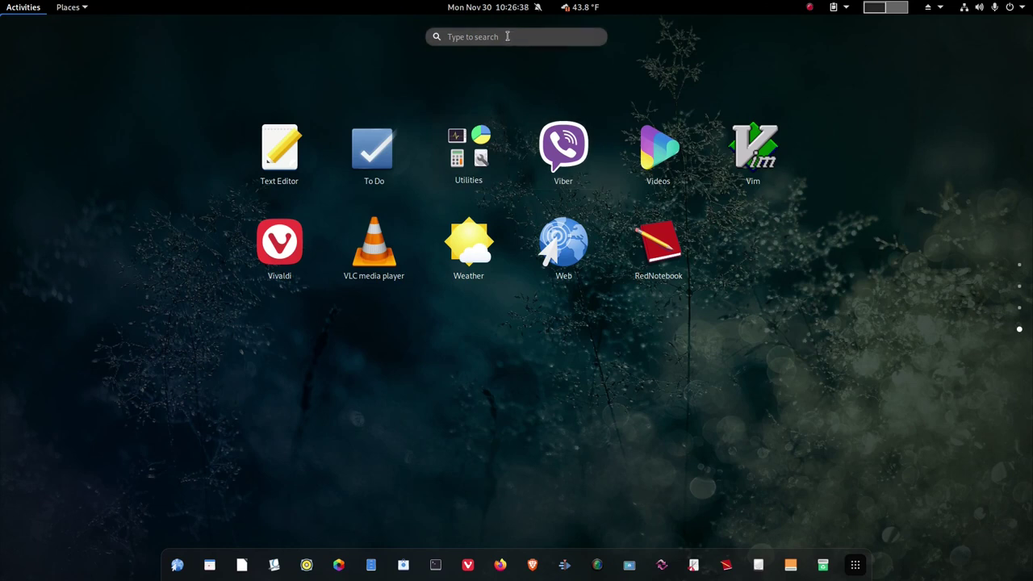
click(507, 36)
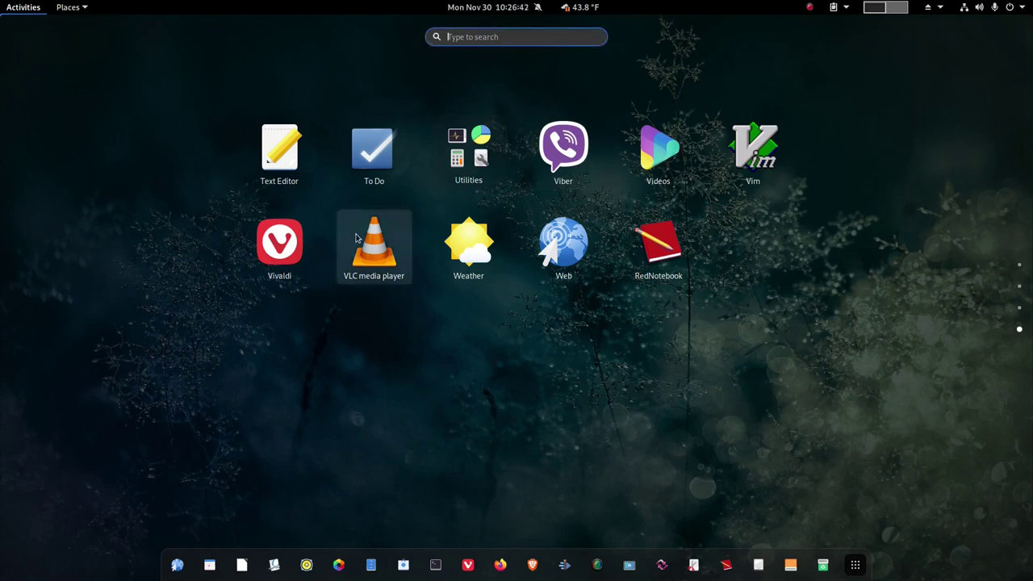
click(855, 565)
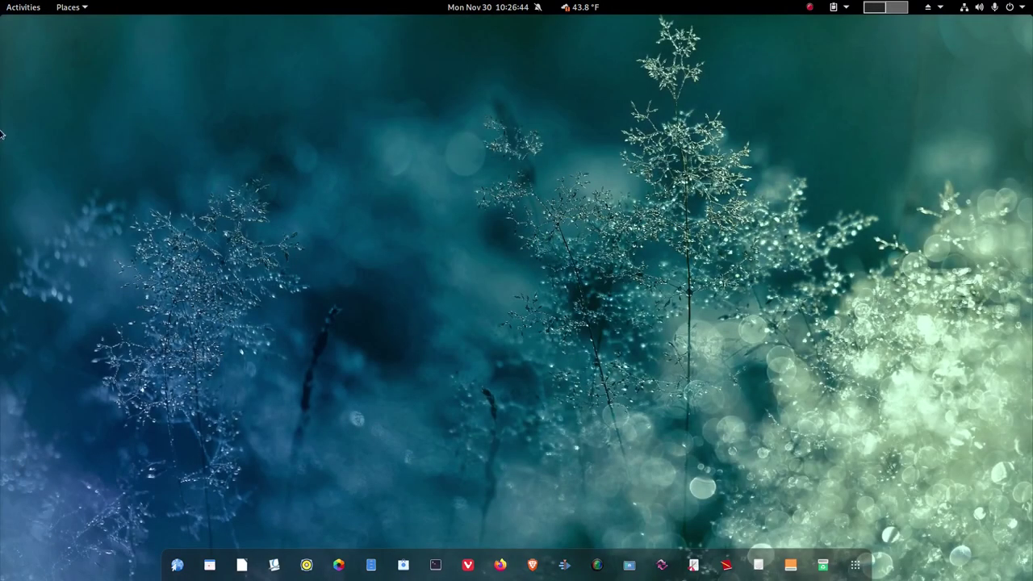
Find Tweaks by searching the Activities overview for "twe", open it and move its window slightly up
click(29, 11)
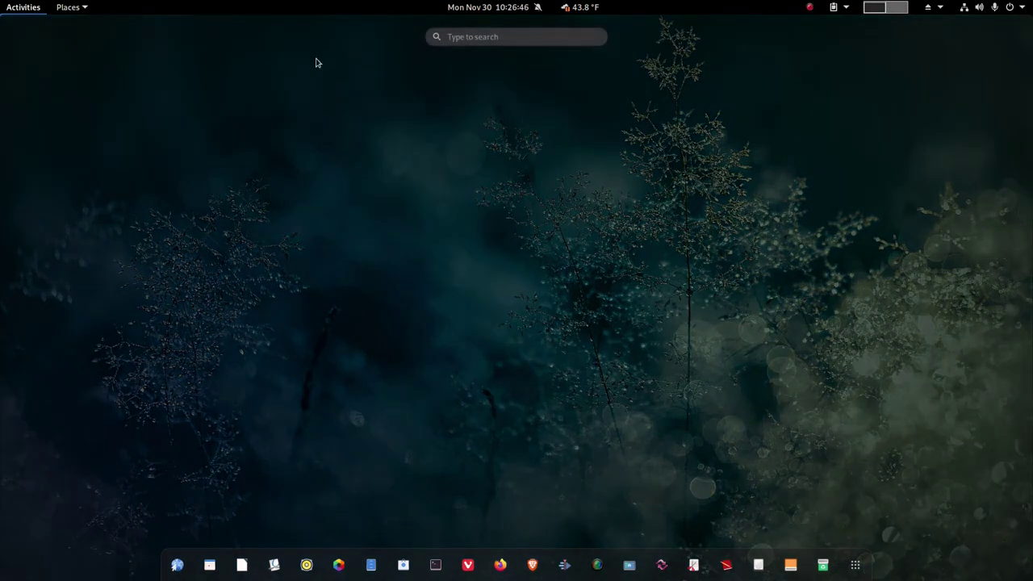
click(479, 38)
text(twe)
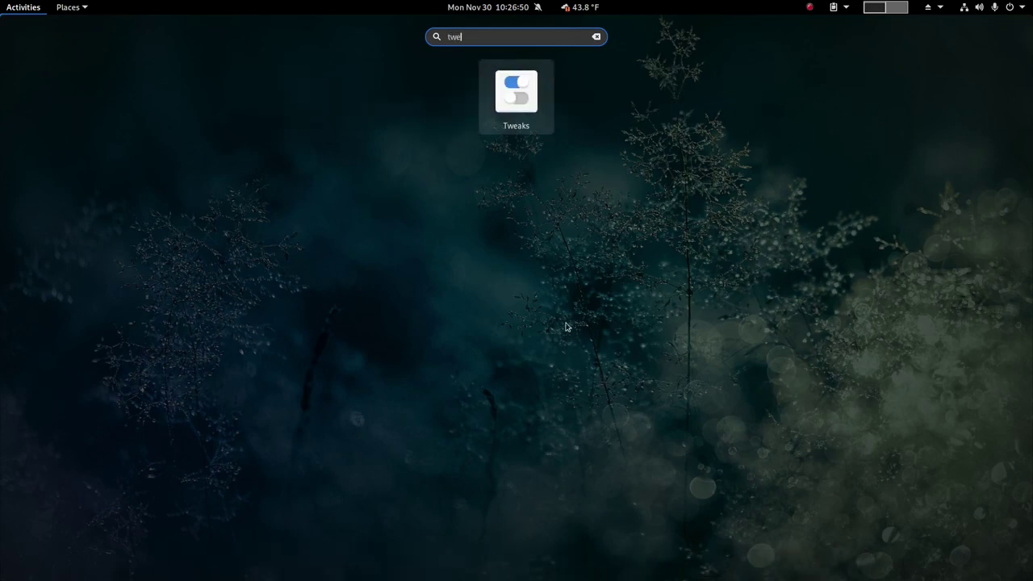
click(515, 101)
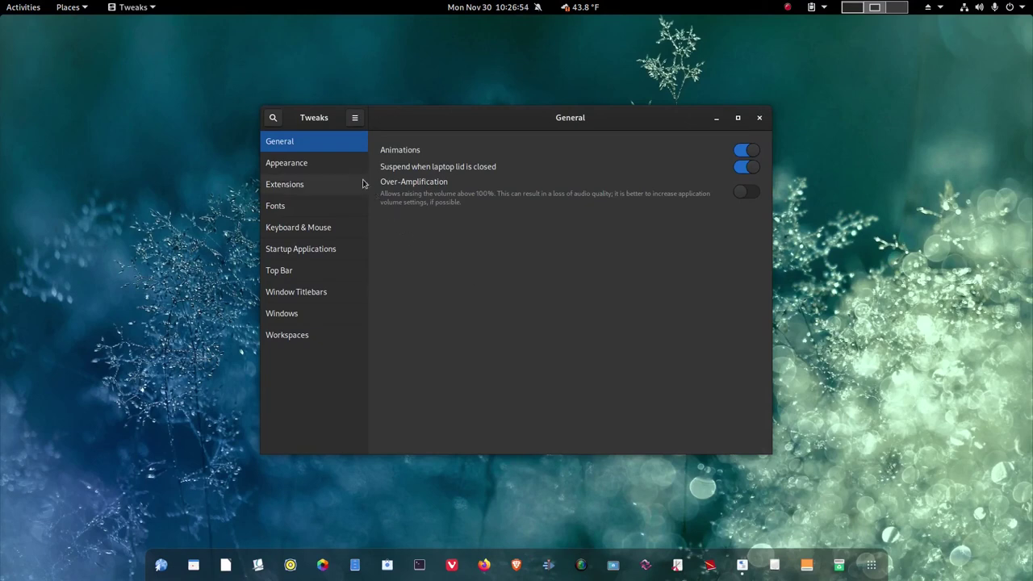
drag(452, 122, 455, 102)
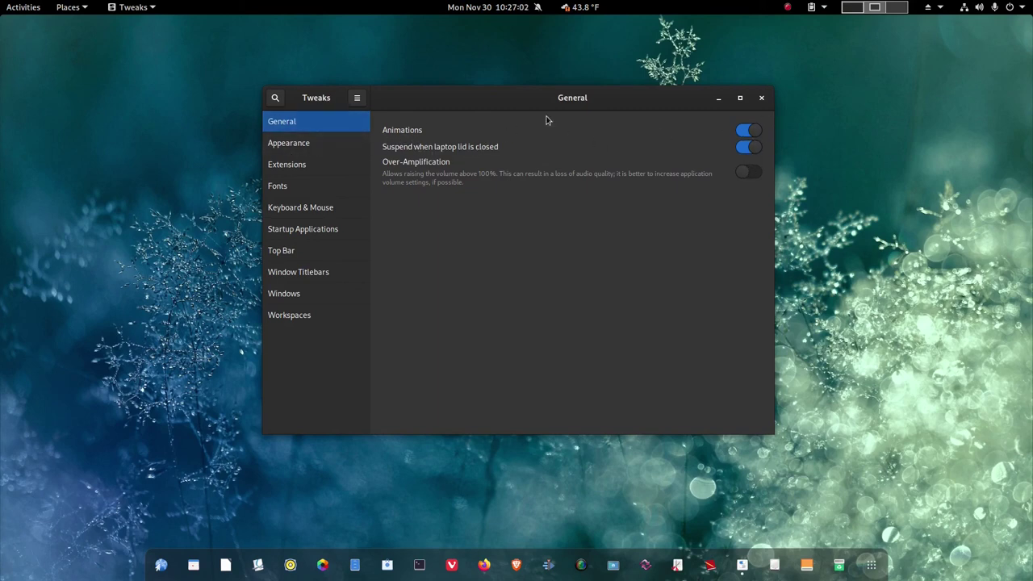
Turn the Animations setting off and back on in the General settings
click(741, 131)
click(741, 130)
Review the Appearance settings and go through the whole list of GNOME Shell extensions in Tweaks
click(298, 146)
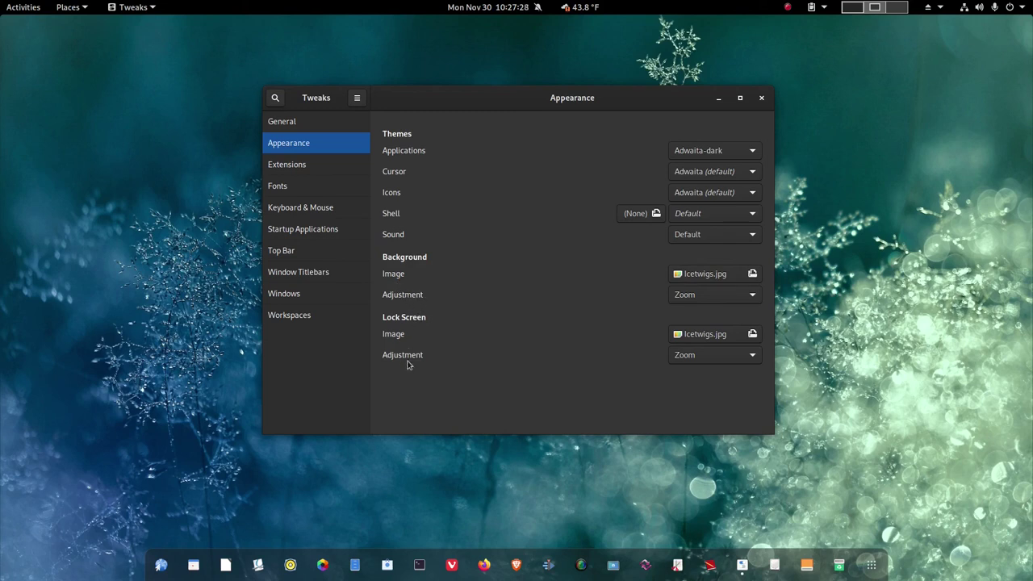
click(273, 167)
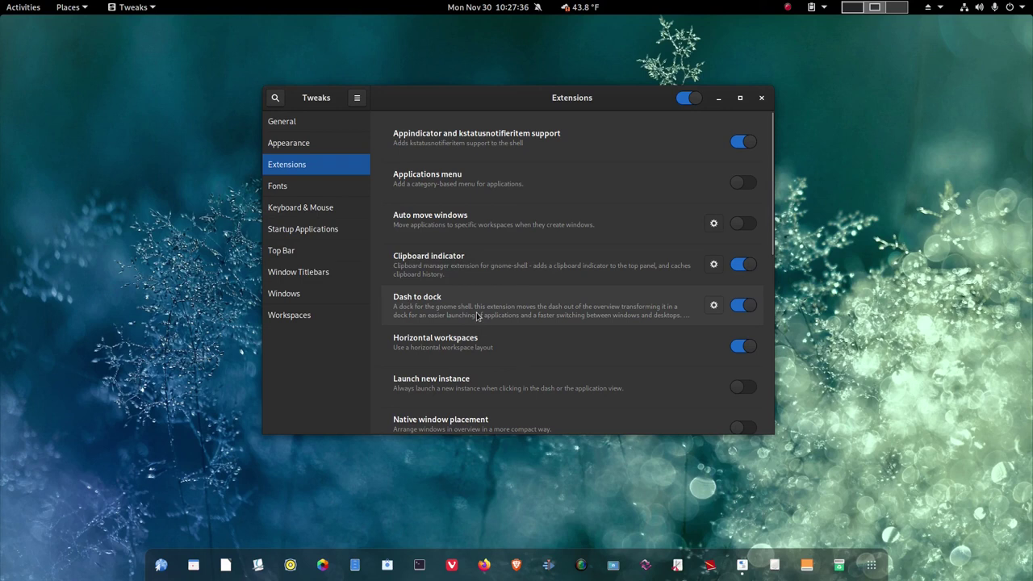
scroll(477, 316, down, 1)
scroll(522, 339, down, 2)
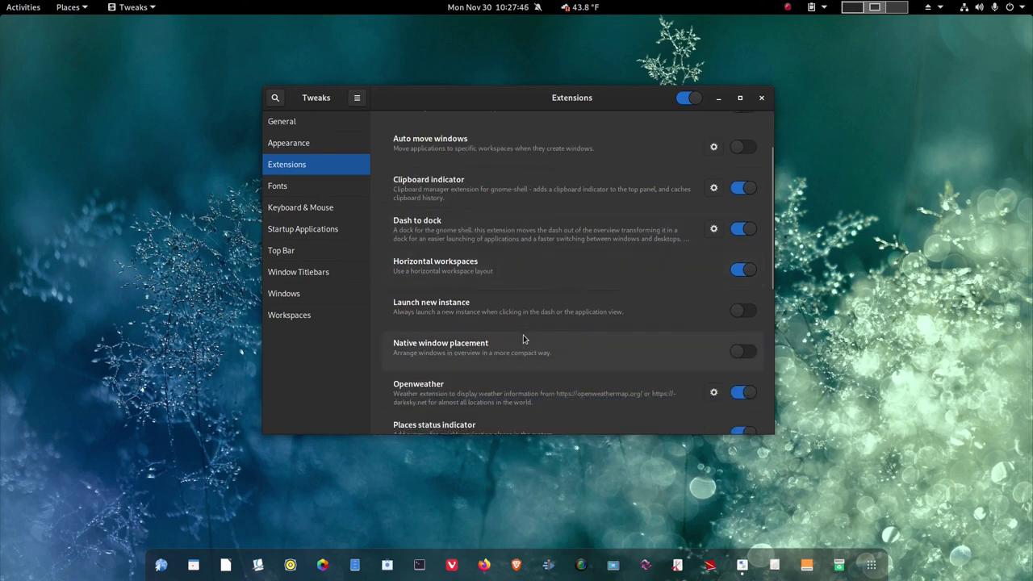
scroll(522, 339, down, 1)
scroll(521, 355, down, 5)
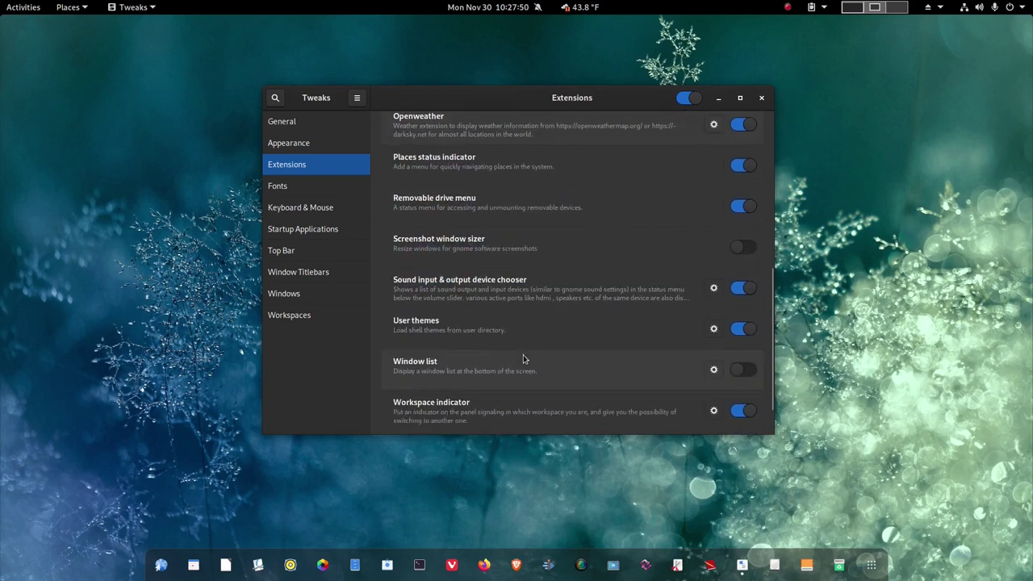
scroll(604, 350, down, 1)
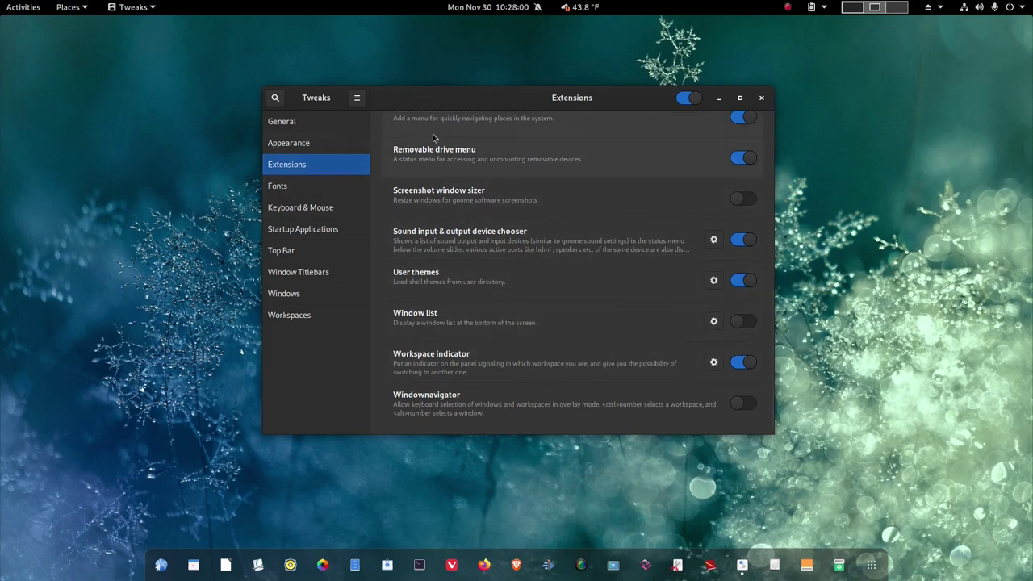
Review the Fonts, Keyboard & Mouse and Startup Applications settings in Tweaks
click(277, 186)
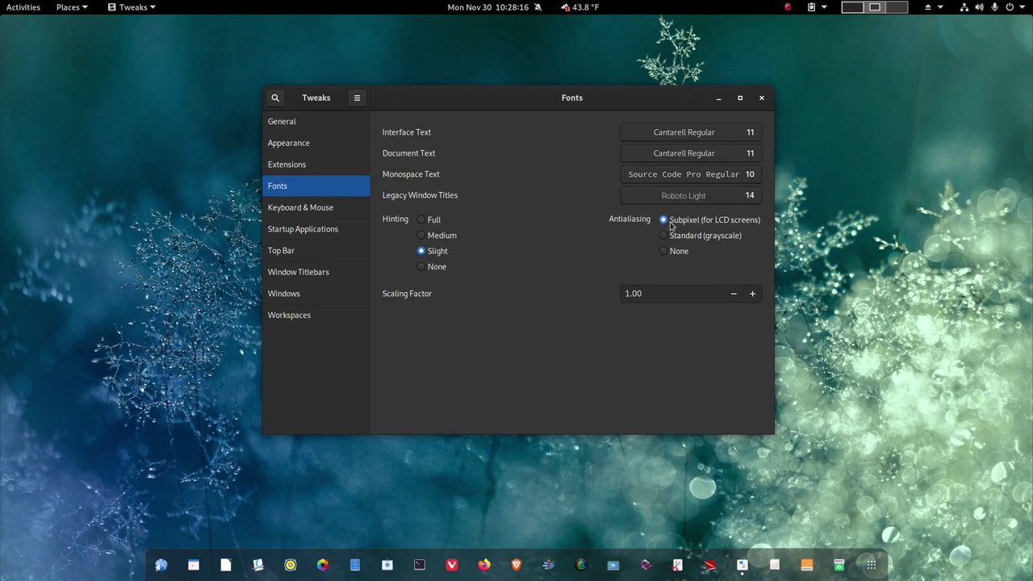
click(309, 207)
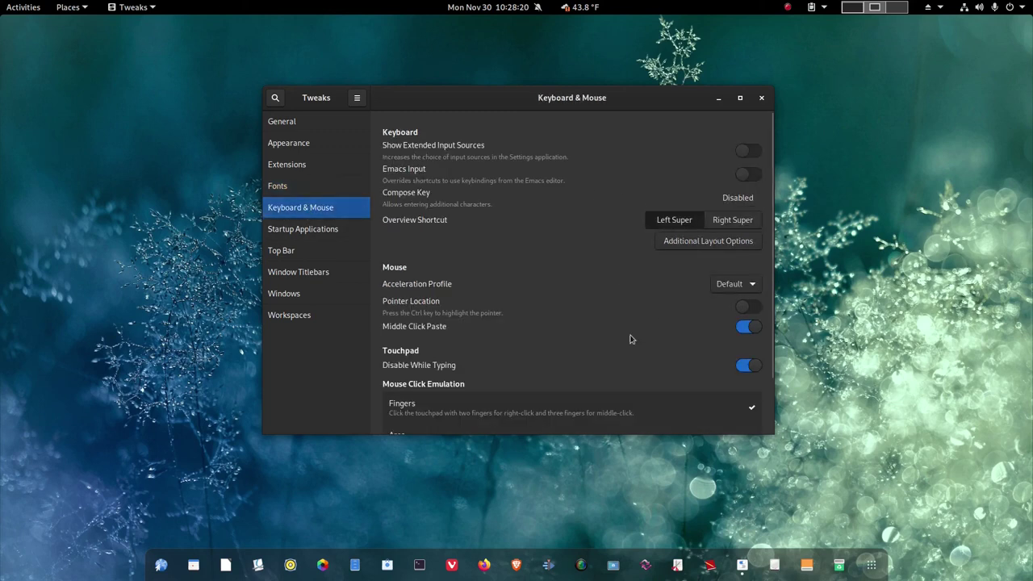
click(331, 230)
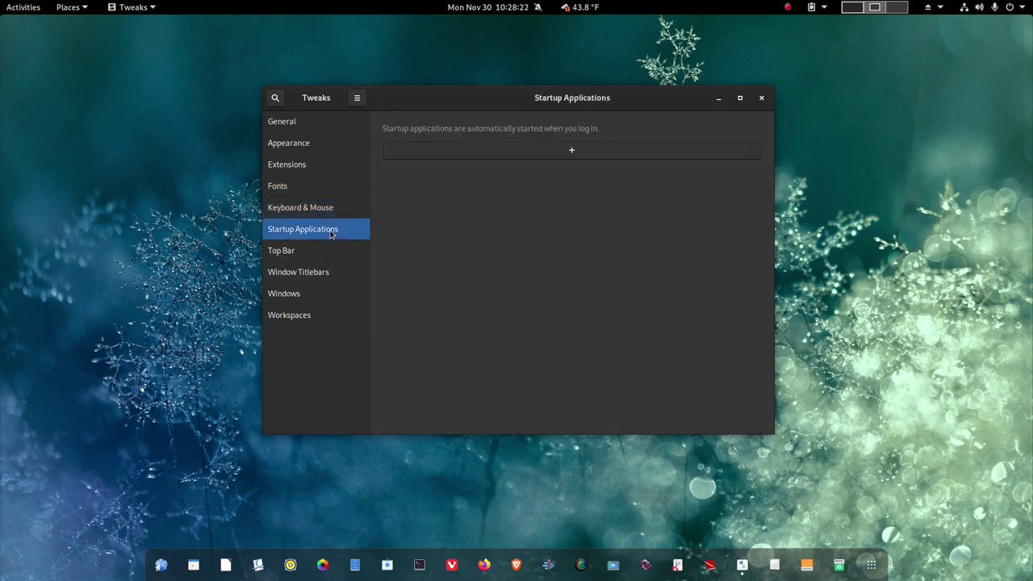
Turn the clock's Weekday display off and back on in the Top Bar settings
click(314, 255)
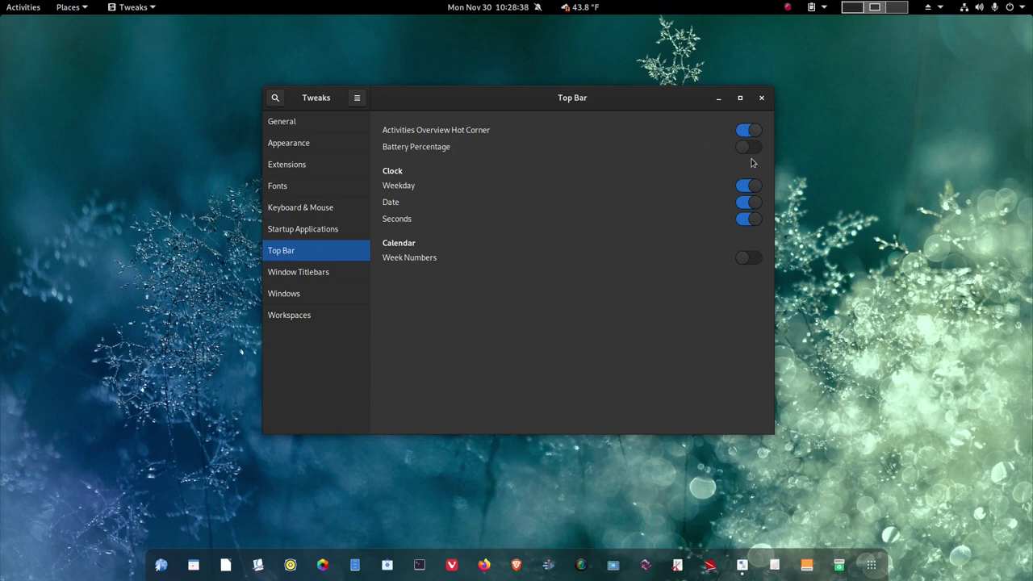
click(750, 187)
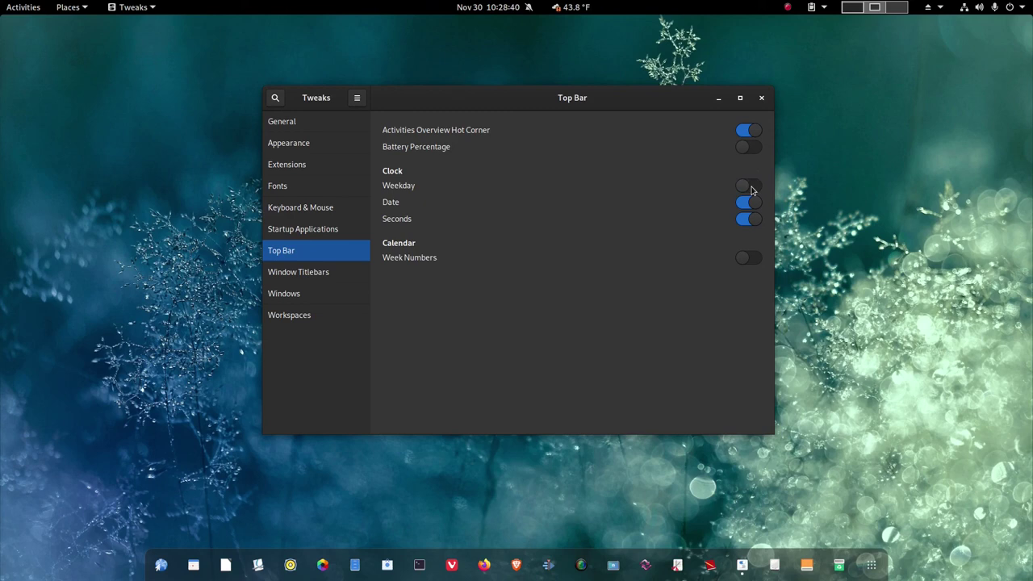
click(749, 188)
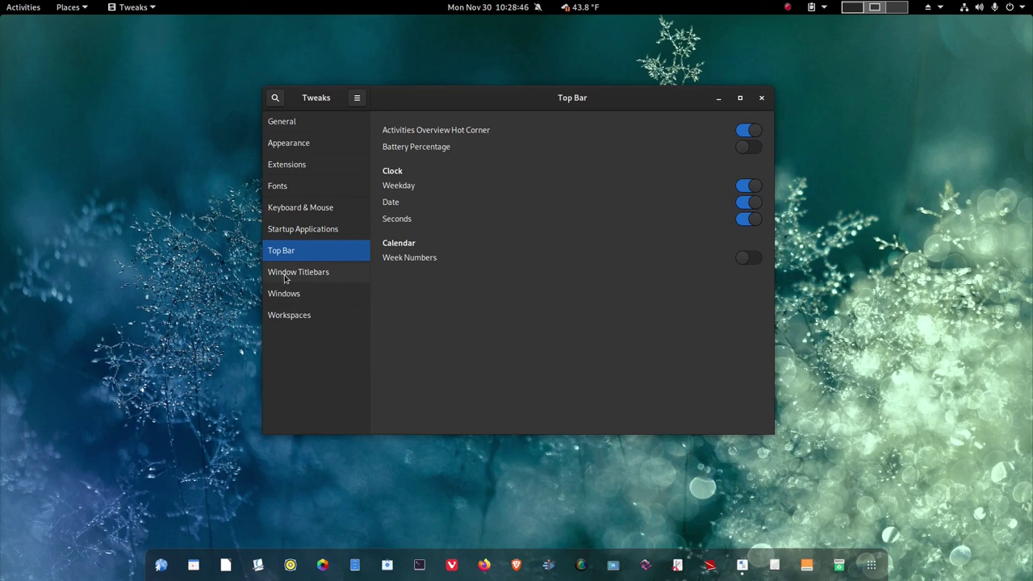
Review the Window Titlebars, Windows and Workspaces settings, and close Tweaks
click(286, 278)
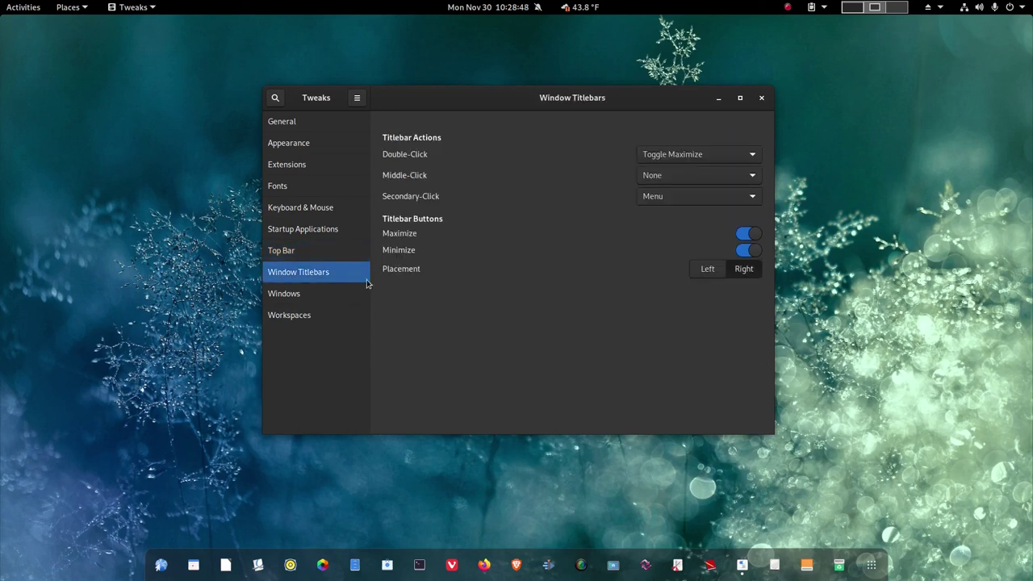
click(302, 299)
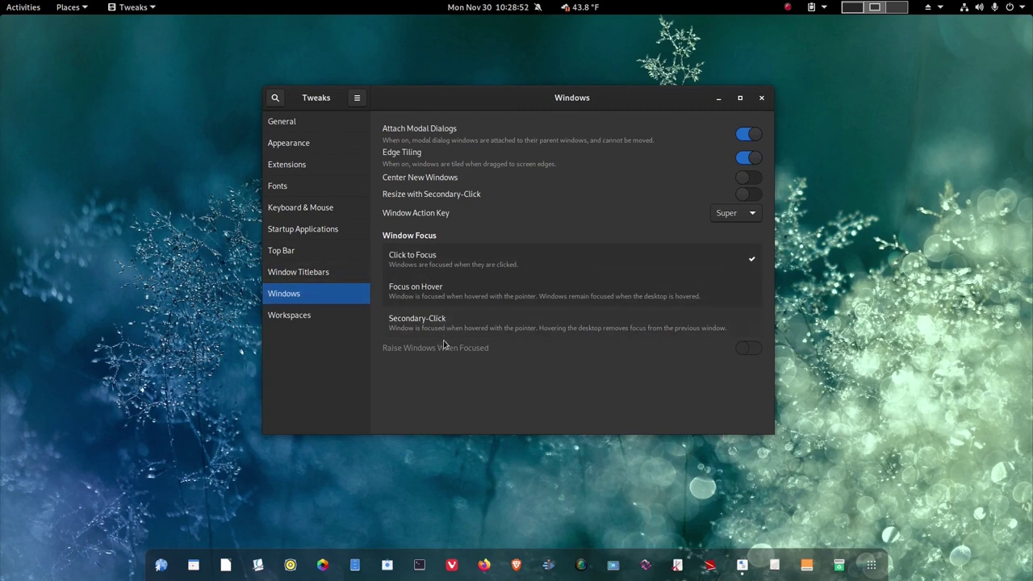
click(314, 318)
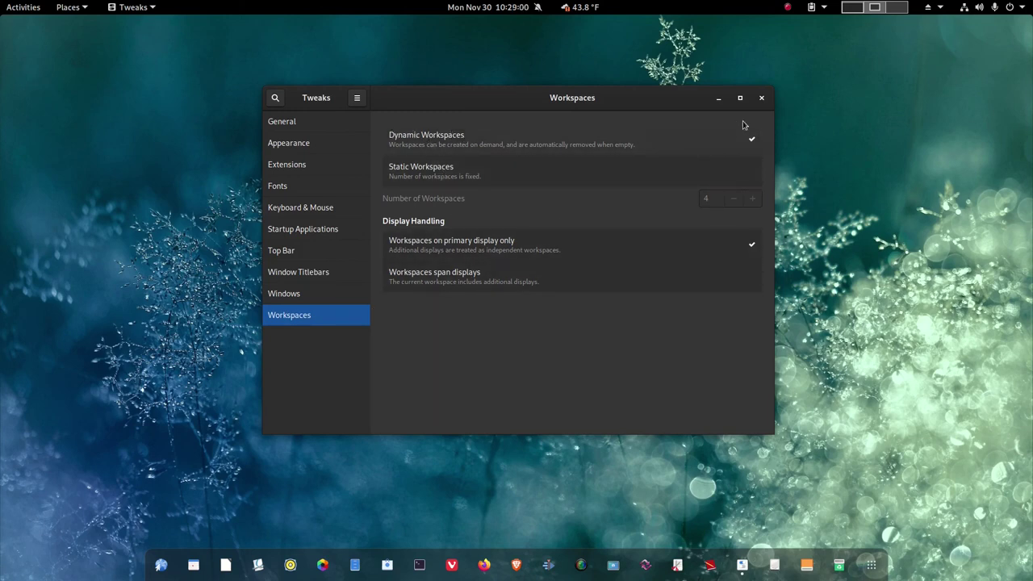
click(761, 98)
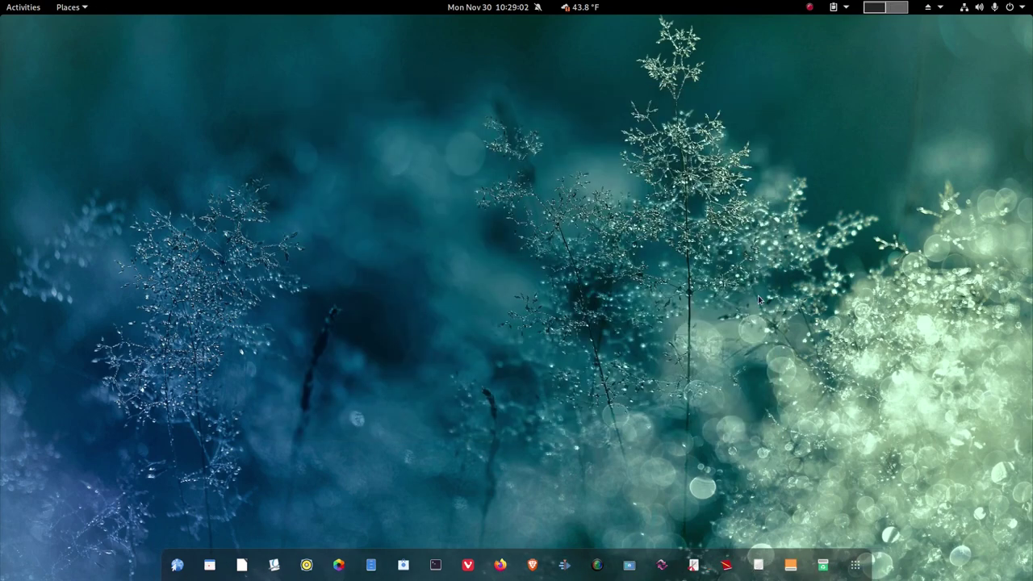